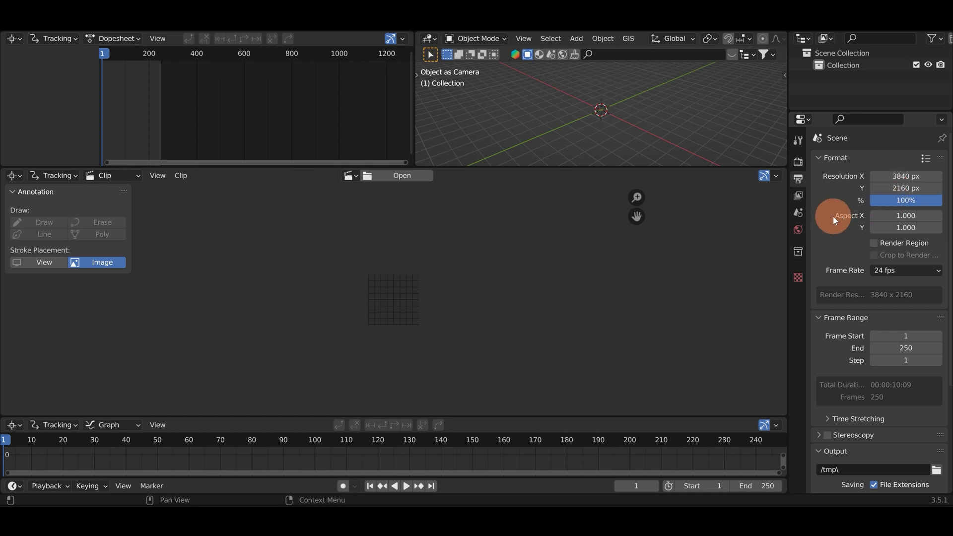
Set the scene's output frame rate to 23.98 fps.
click(885, 272)
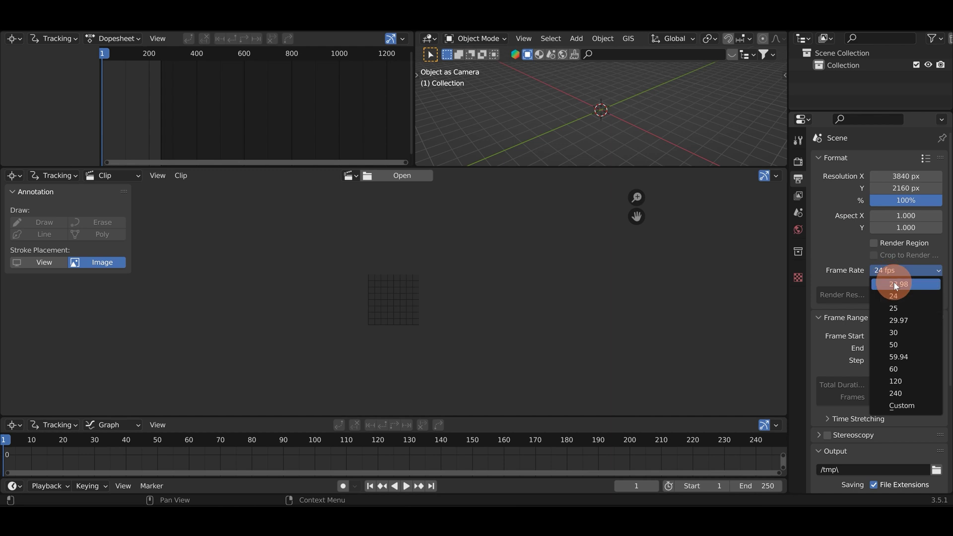
click(896, 285)
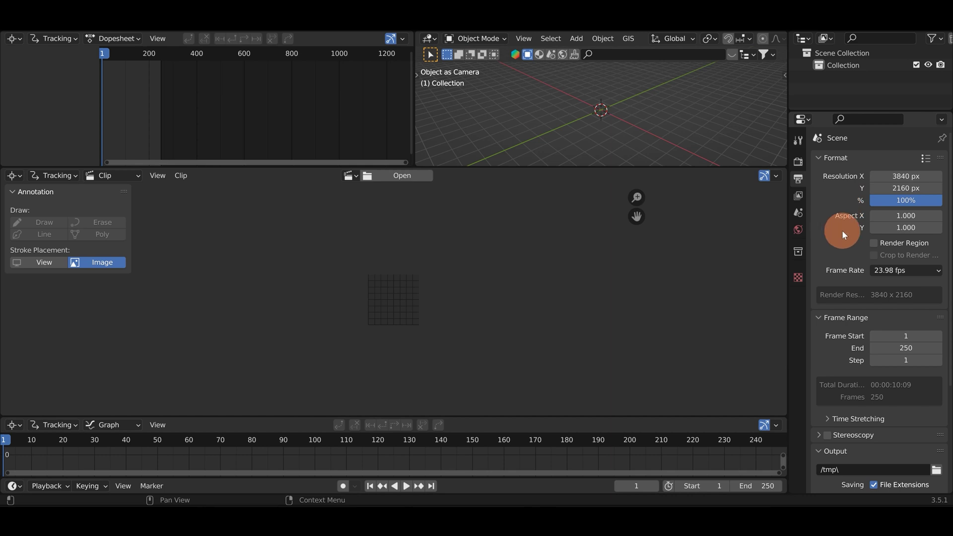
scroll(848, 237, down, 3)
Set the view transform to Standard in the scene's color management settings.
click(800, 161)
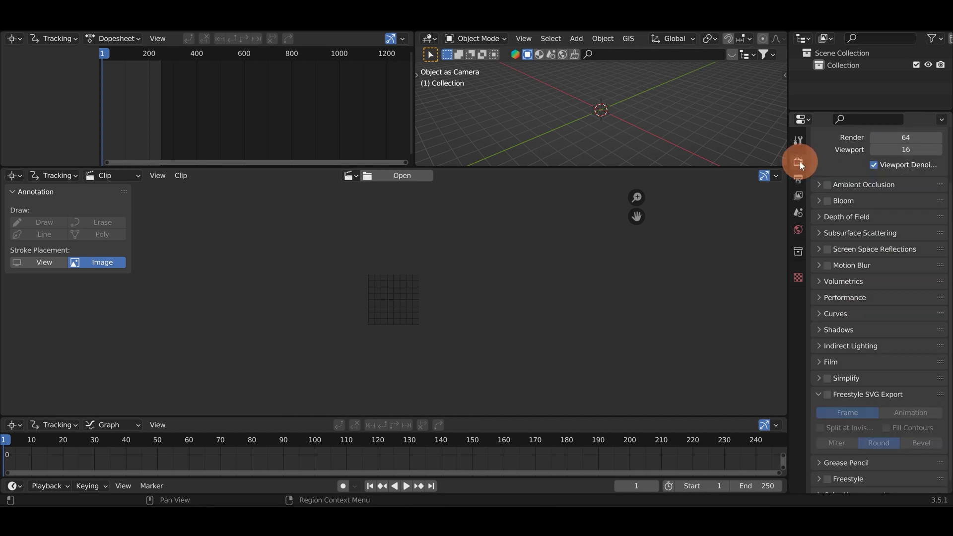
scroll(826, 299, down, 1)
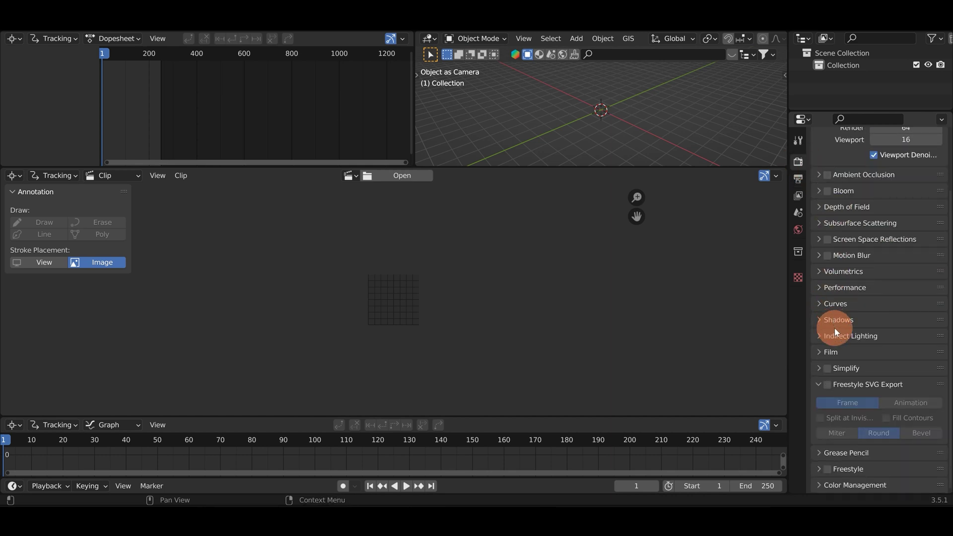
click(818, 485)
scroll(838, 464, down, 5)
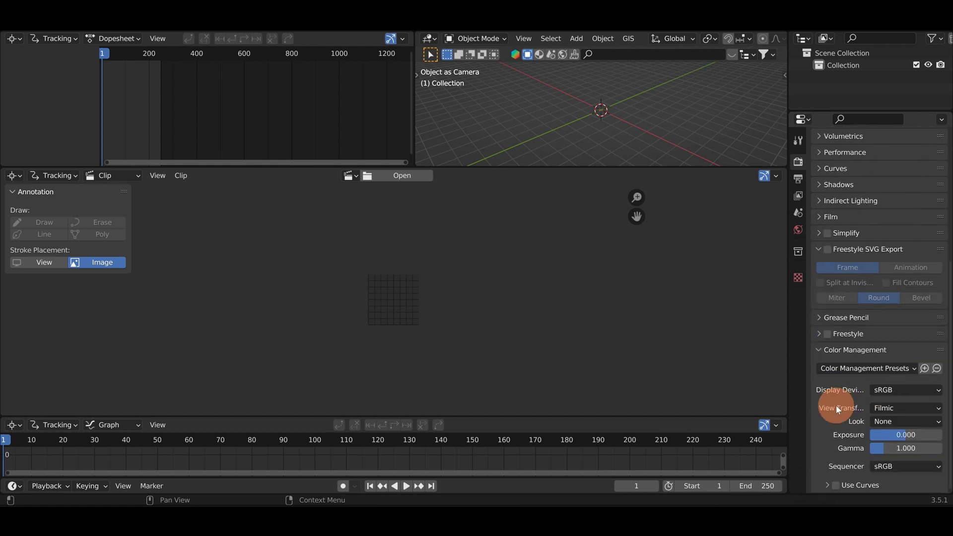
click(890, 406)
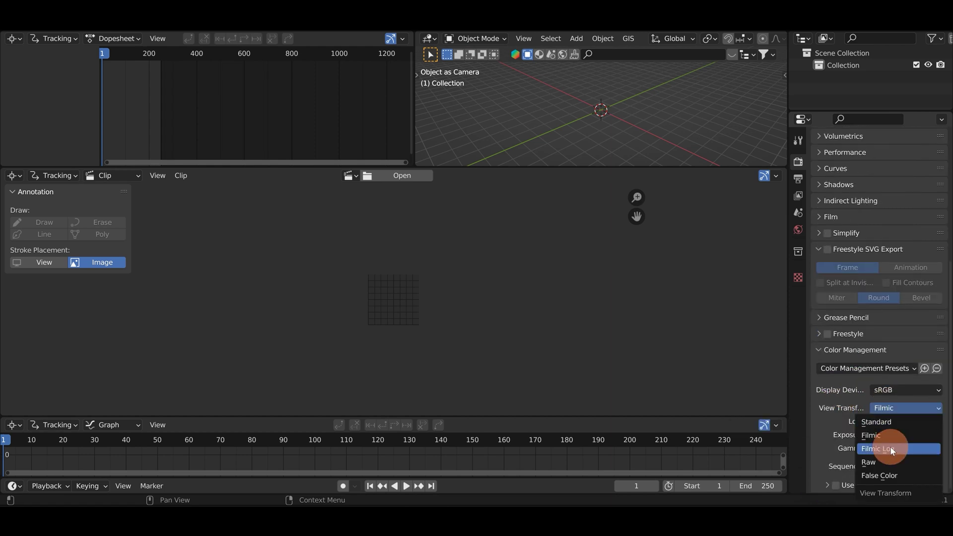
click(884, 421)
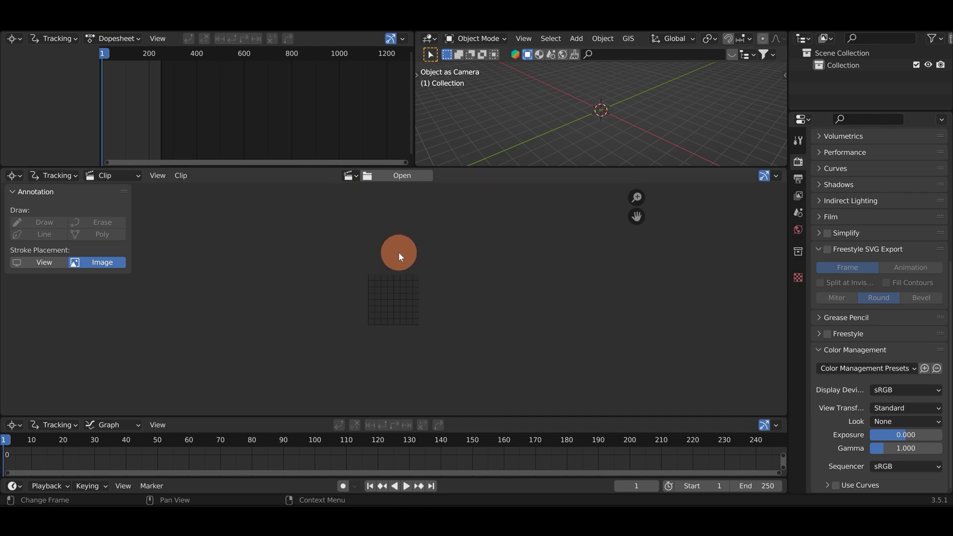
Load the movie clip $keyed.mov from E:\Purple Park Studios\Robot Arm Tutorial for tracking.
click(404, 174)
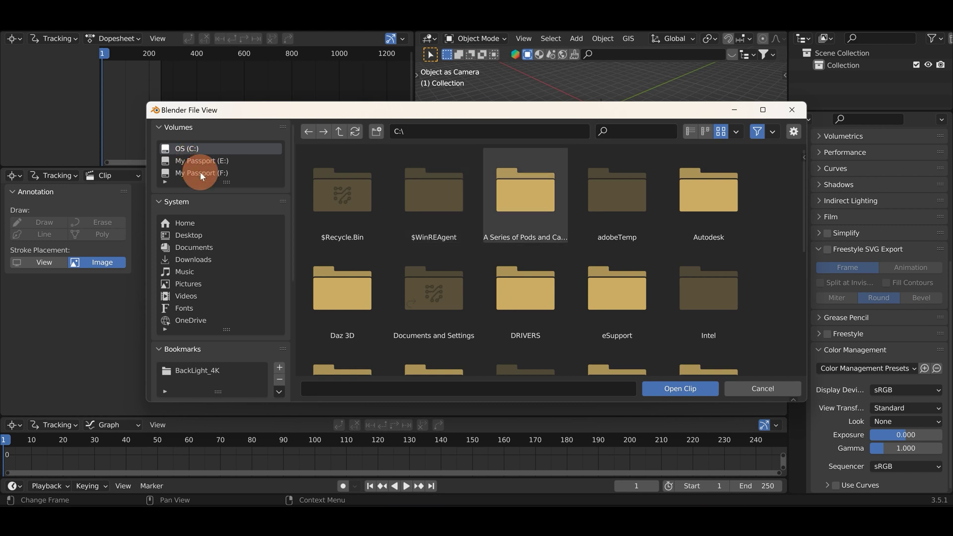
click(203, 161)
click(627, 128)
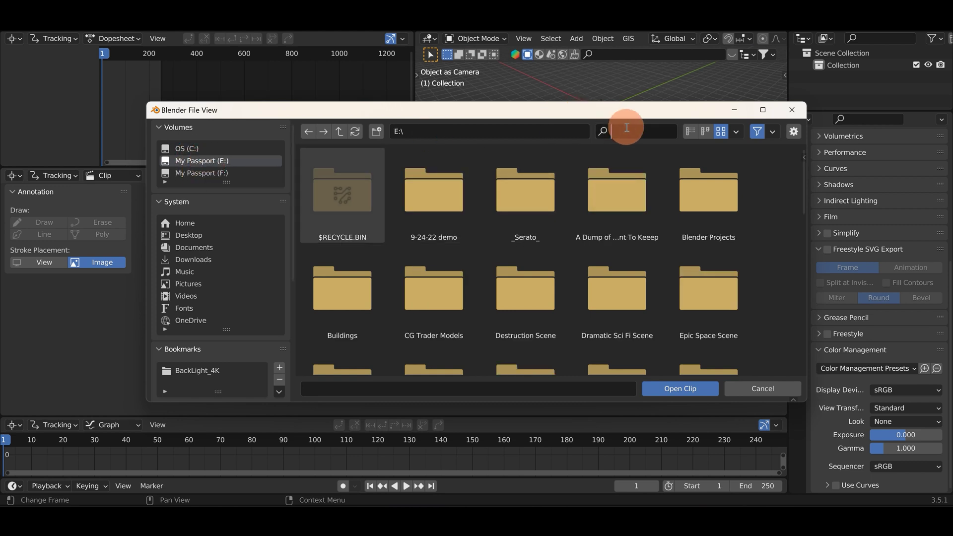
text(pur)
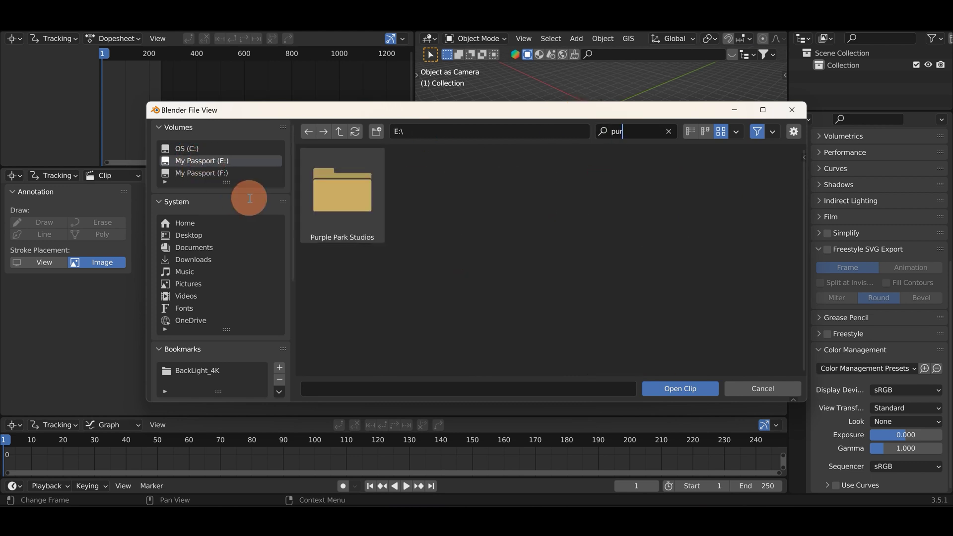
double_click(325, 196)
click(622, 130)
text(rob)
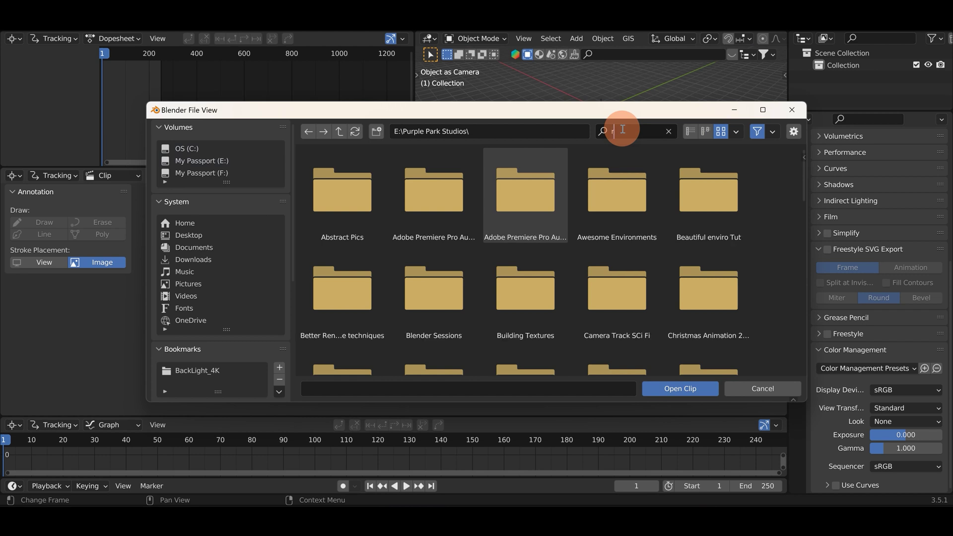
click(335, 194)
double_click(335, 191)
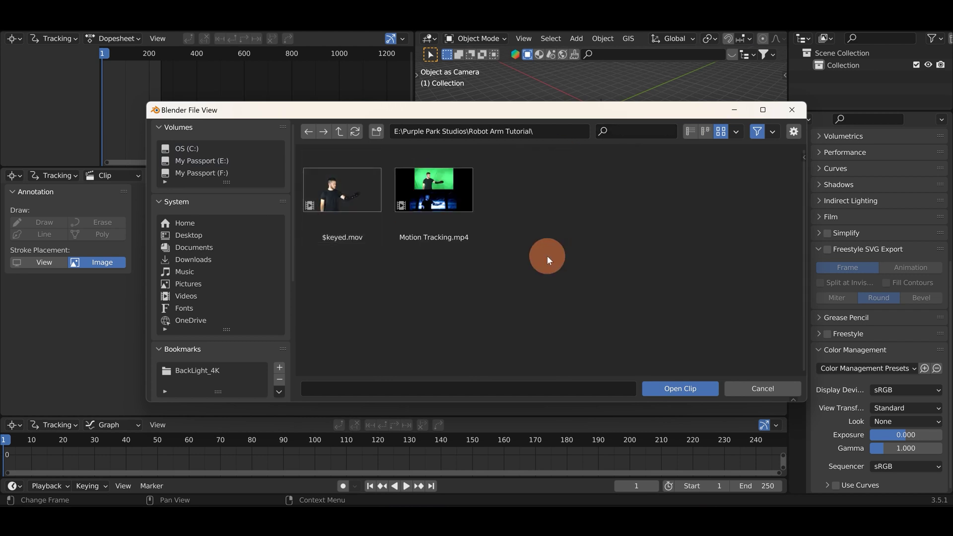
click(353, 193)
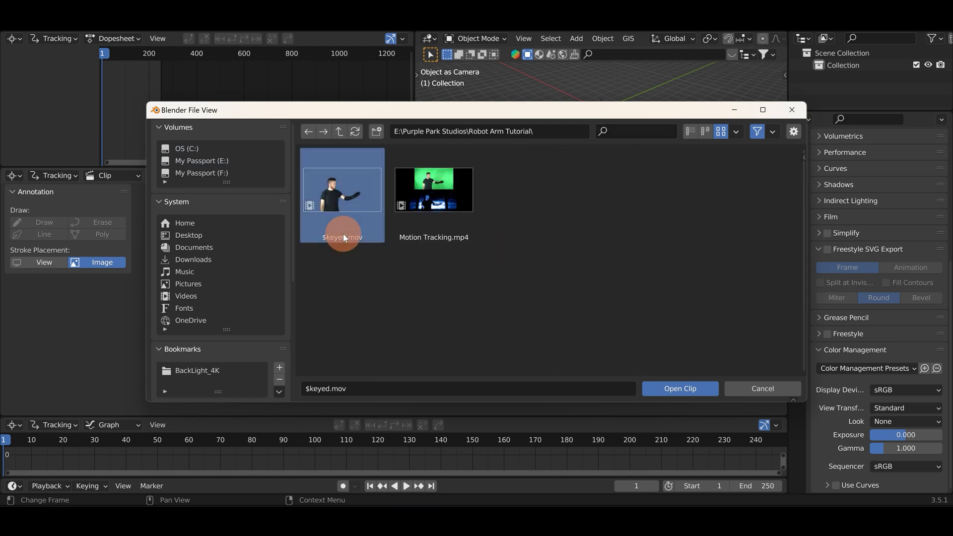
click(686, 389)
Match the scene's frame range to the clip's length and prefetch the clip's frames.
scroll(412, 335, down, 5)
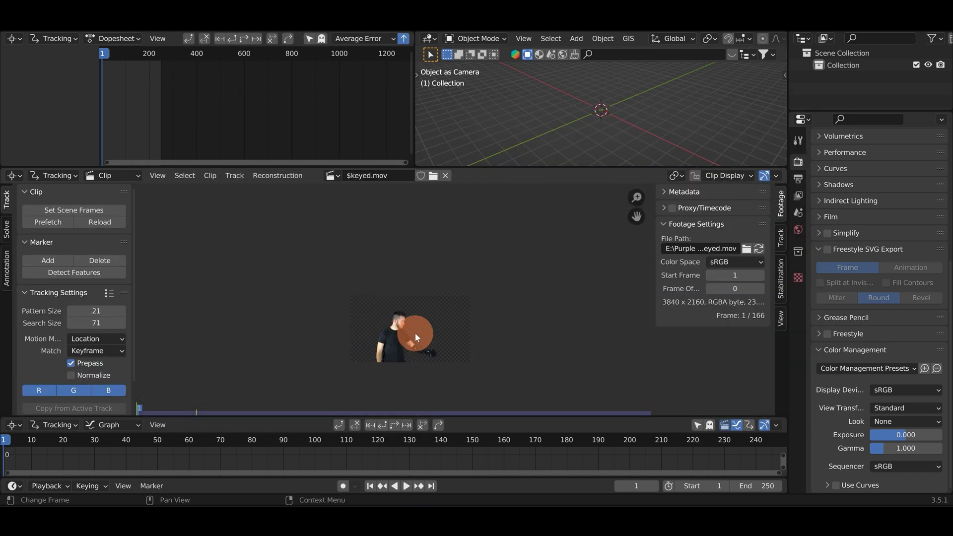
scroll(404, 260, up, 4)
scroll(405, 261, down, 2)
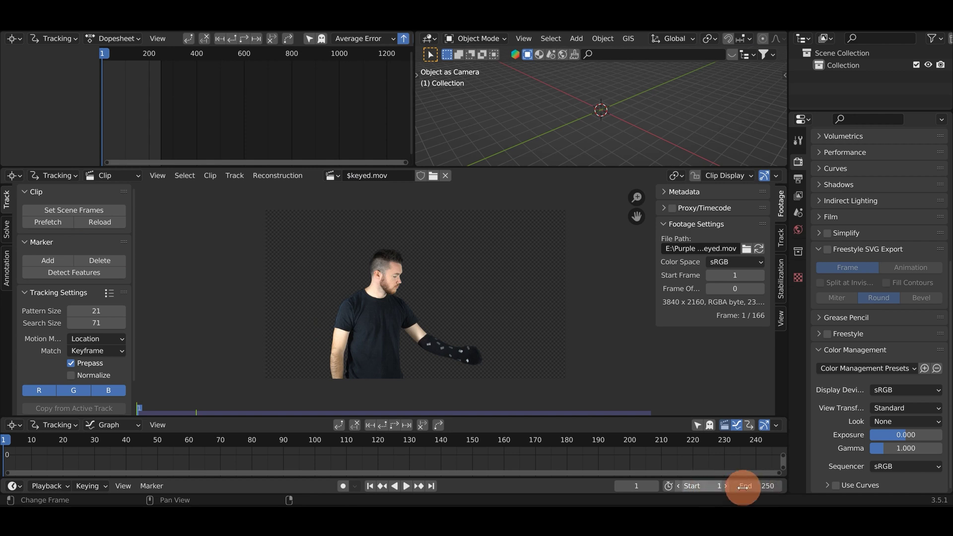
click(74, 210)
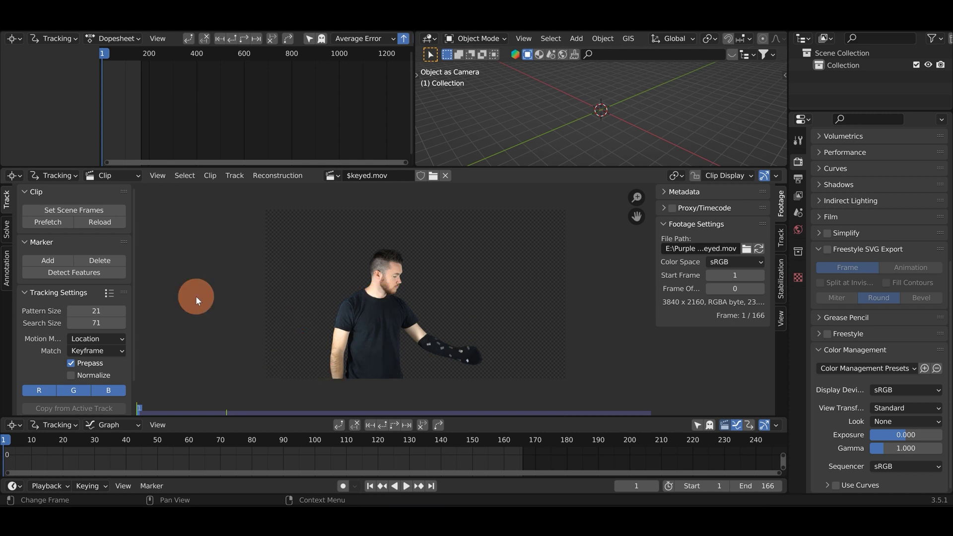
click(46, 221)
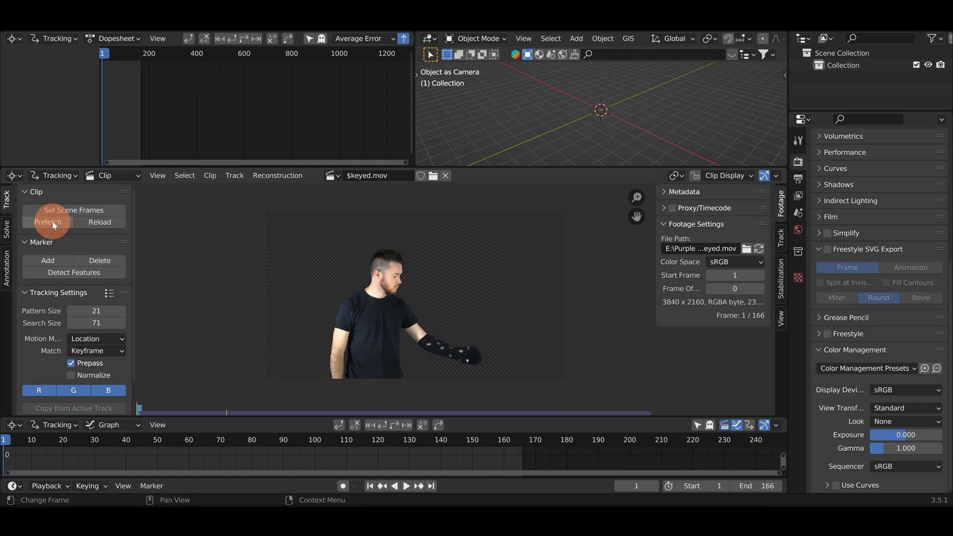
Play the clip to review the arm's movement and return to the first frame.
scroll(407, 323, up, 1)
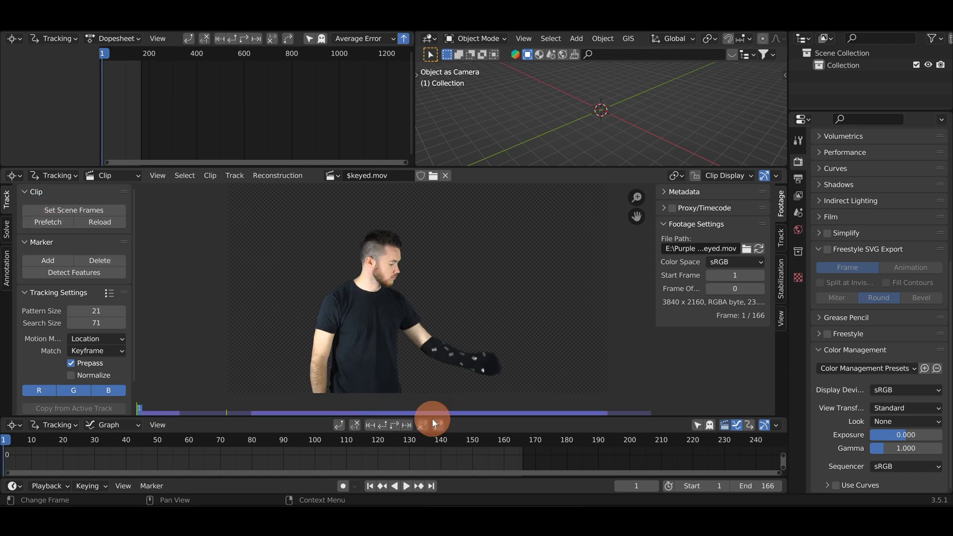
click(407, 486)
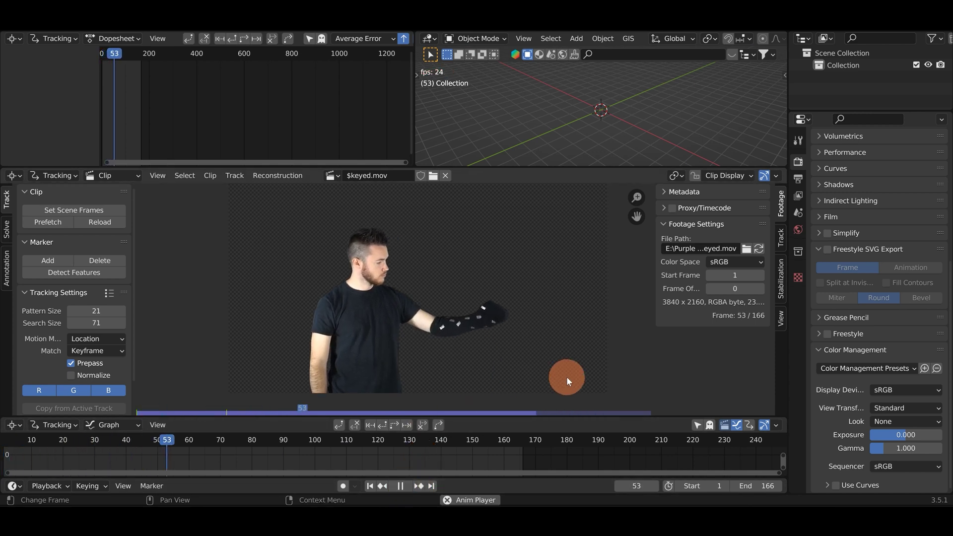
click(401, 485)
click(370, 486)
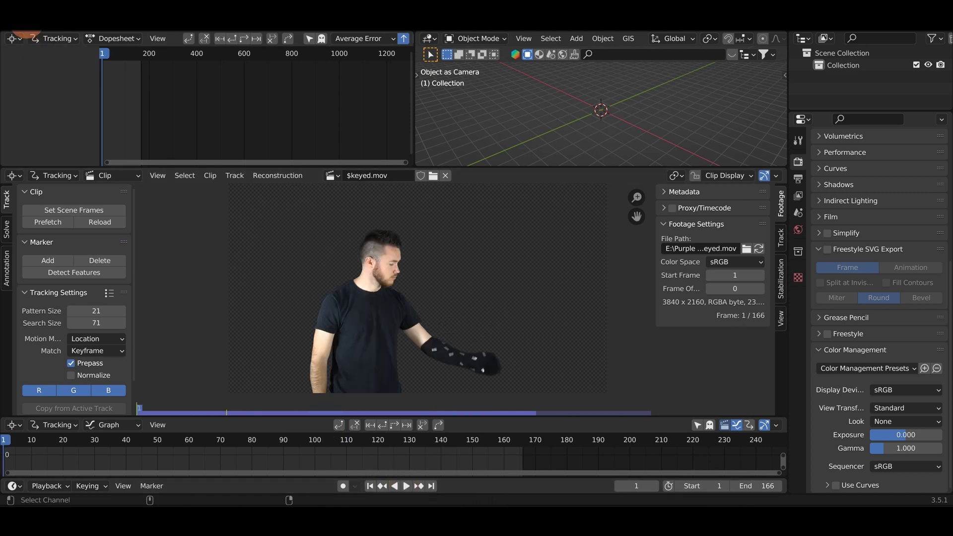
Save the project as robot arm tutorial.blend.
click(20, 22)
key(ctrl+s)
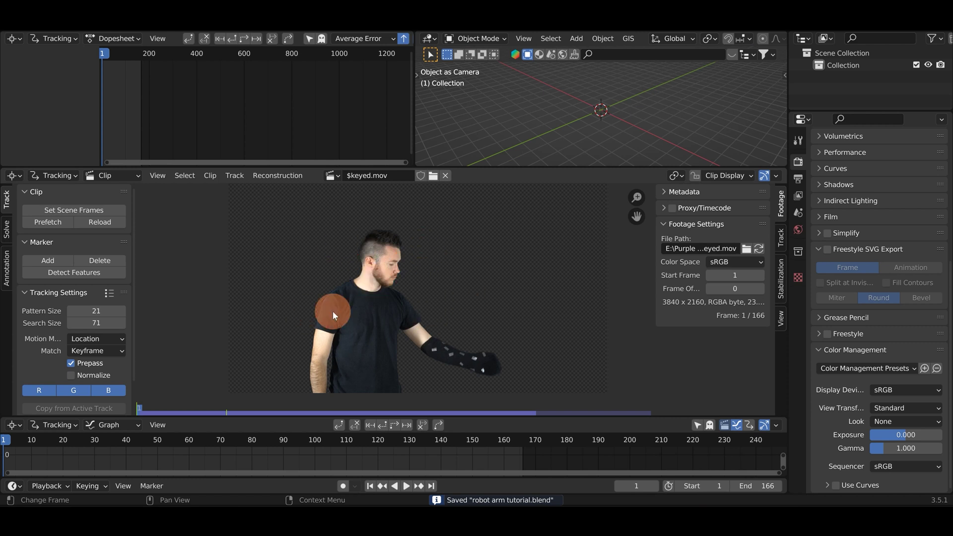
Enable Normalize and set the motion model to Affine in the tracking settings.
click(71, 376)
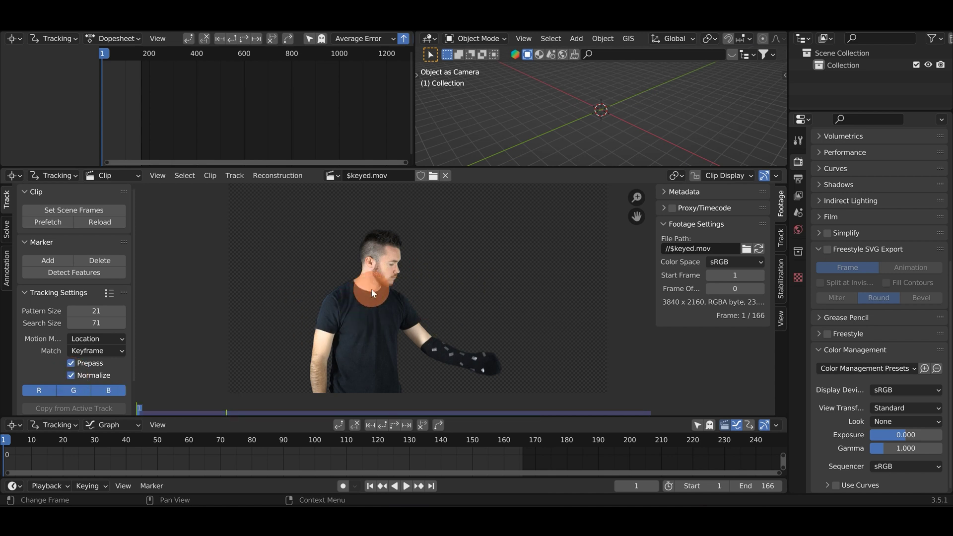
click(81, 338)
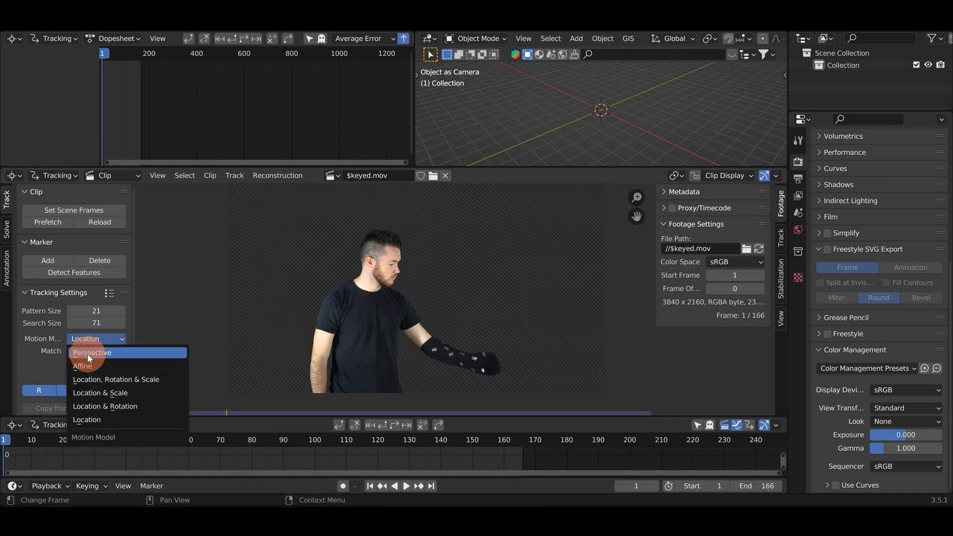
click(90, 366)
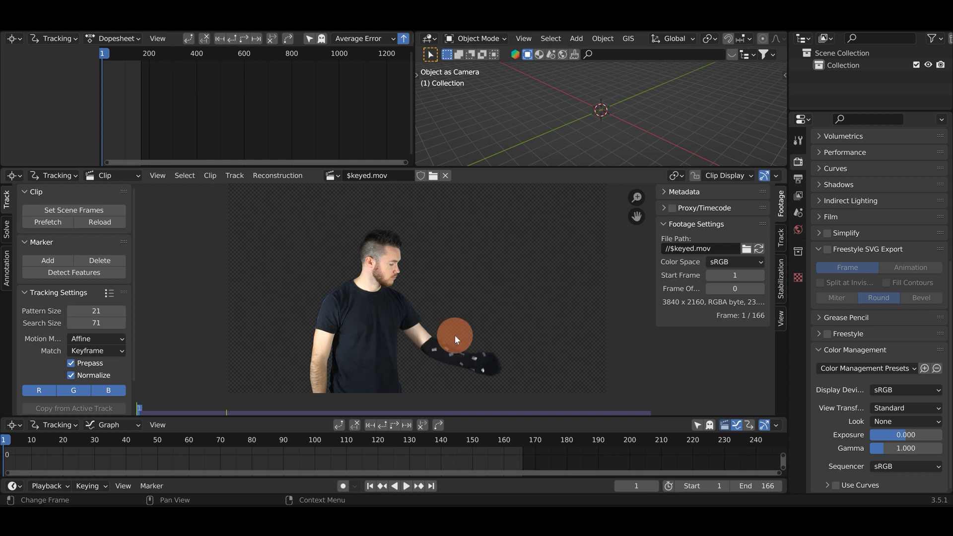
Add a new tracking object alongside Camera in the clip's tracking objects.
click(781, 241)
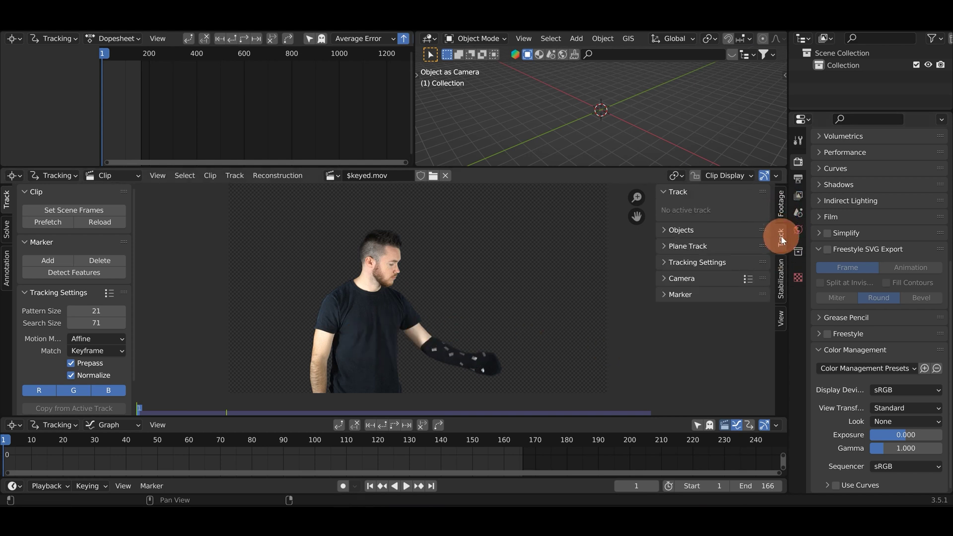
click(665, 233)
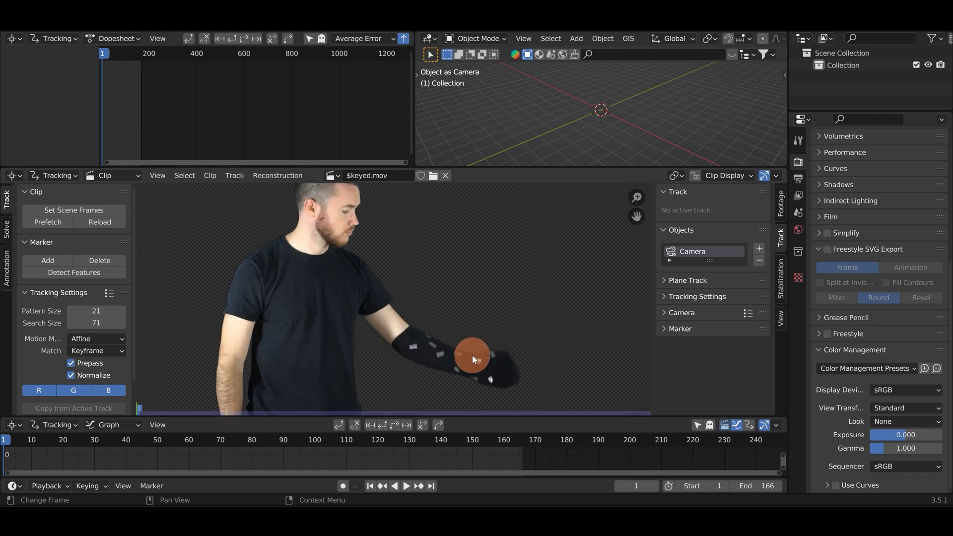
scroll(411, 278, up, 3)
scroll(464, 307, down, 2)
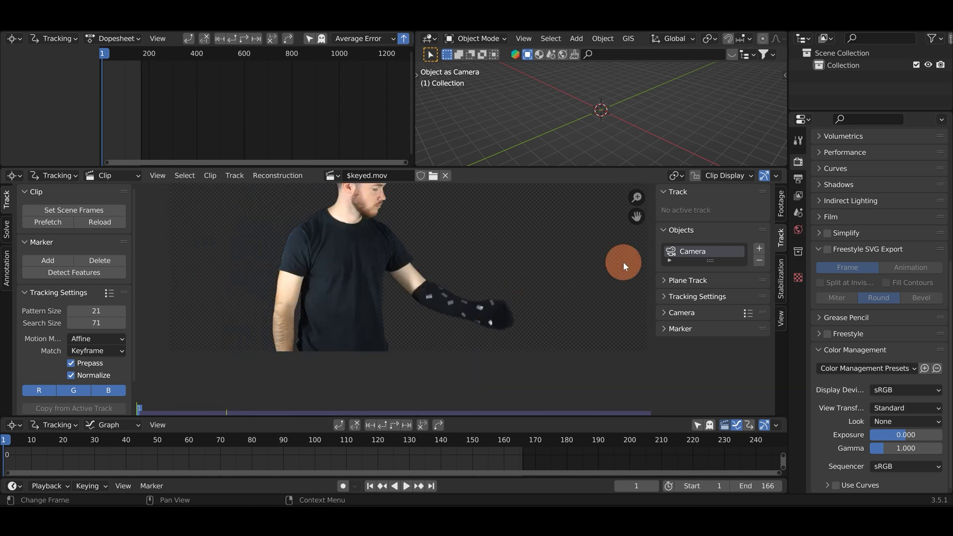
click(760, 248)
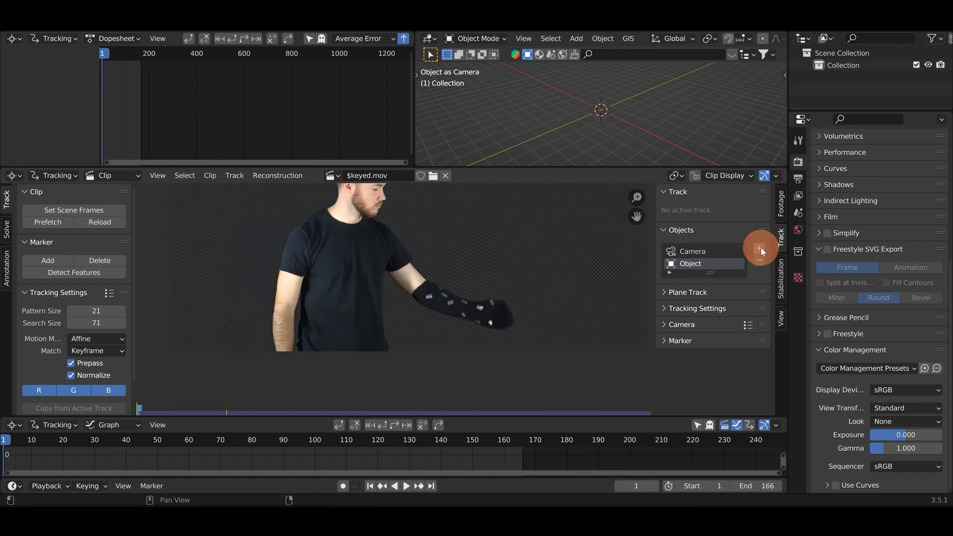
Place a tracking marker on the bright tape patch nearest the elbow on the black sleeve.
click(440, 307)
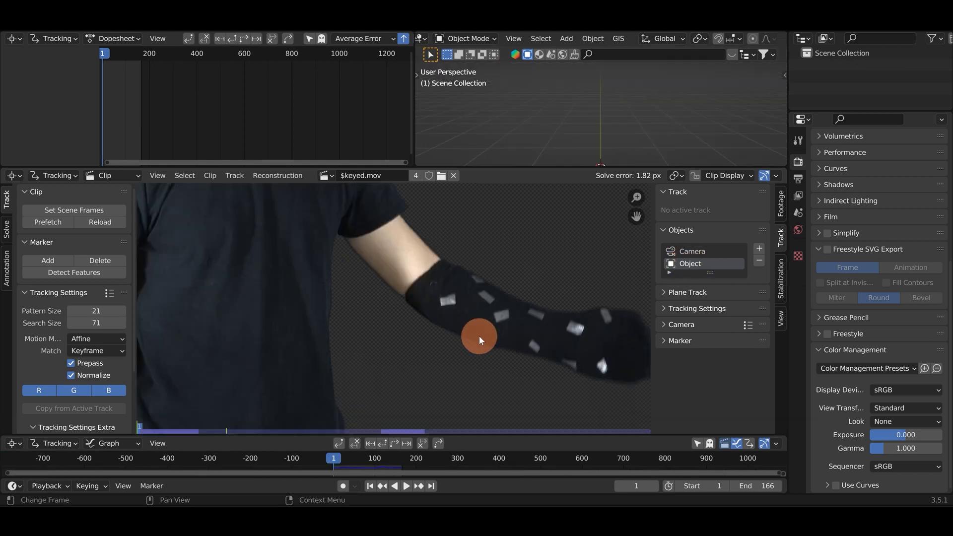
scroll(472, 334, down, 3)
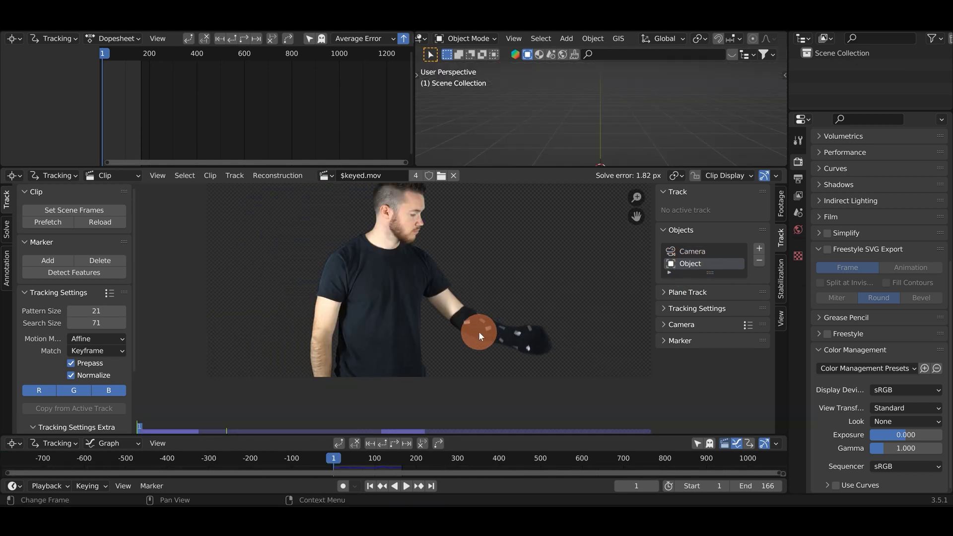
scroll(477, 329, up, 2)
scroll(450, 354, up, 6)
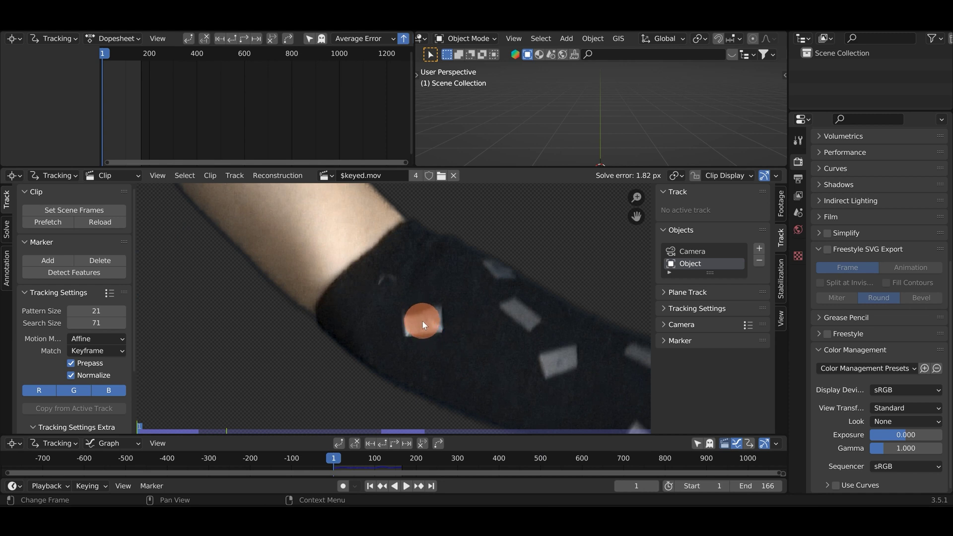
ctrl+click(424, 322)
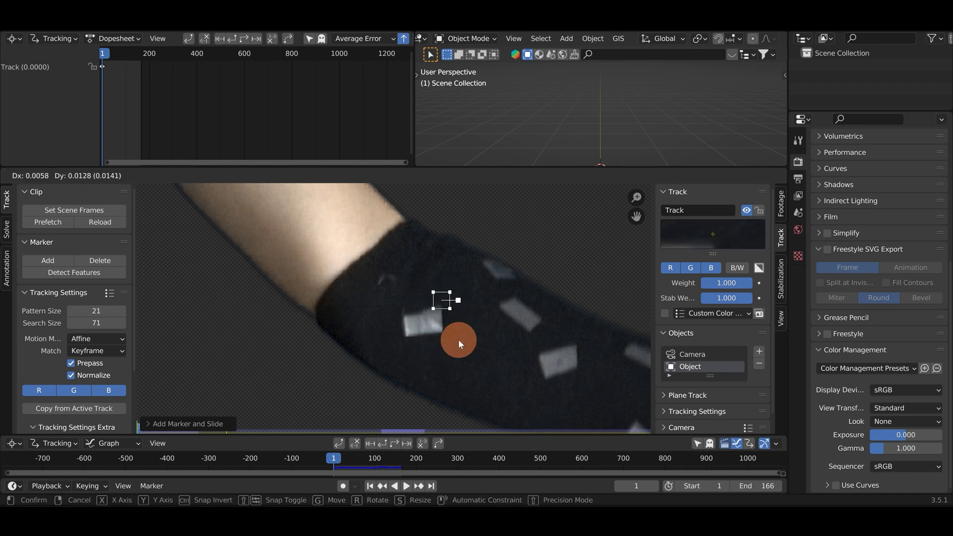
key(s)
right_click(485, 334)
key(r)
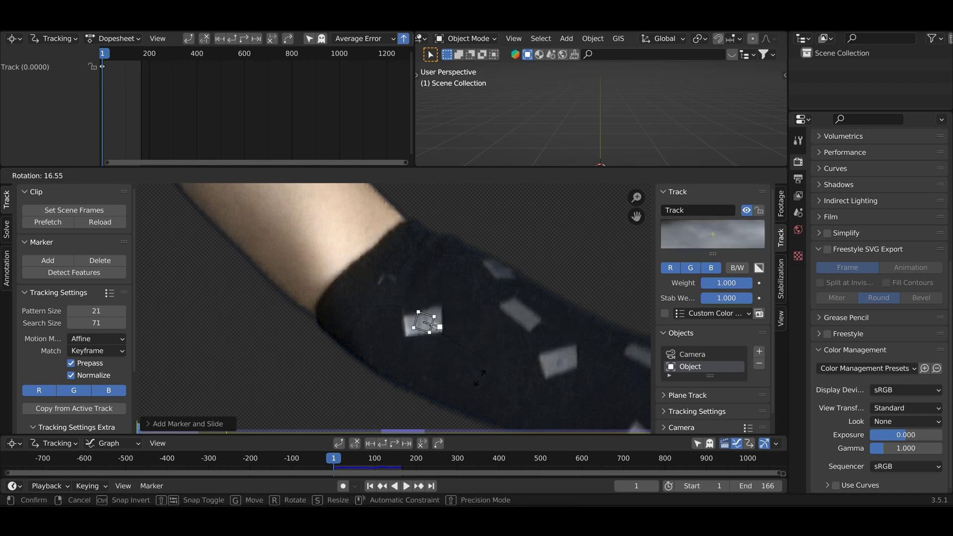
right_click(439, 342)
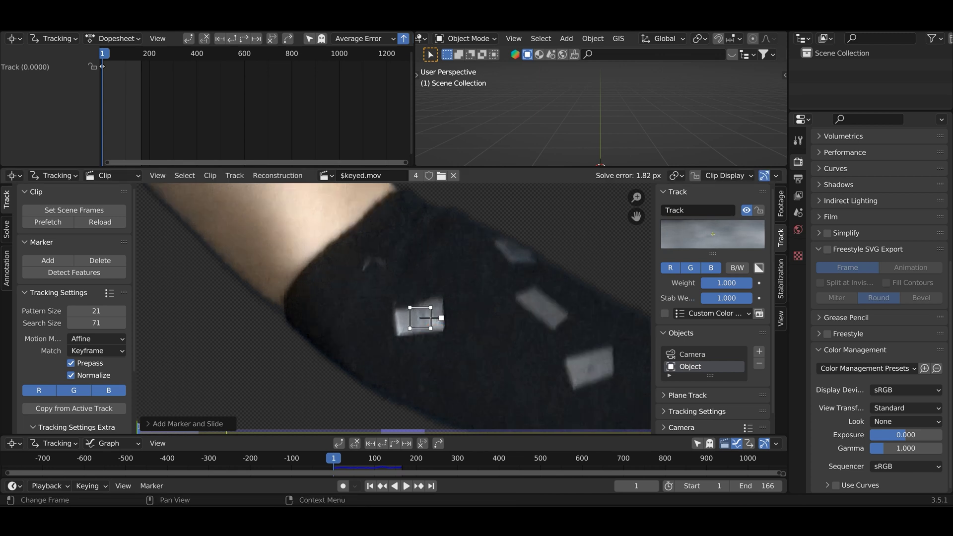
Enlarge the tracking marker until its pattern area surrounds the whole tape patch nearest the elbow.
key(s)
click(481, 384)
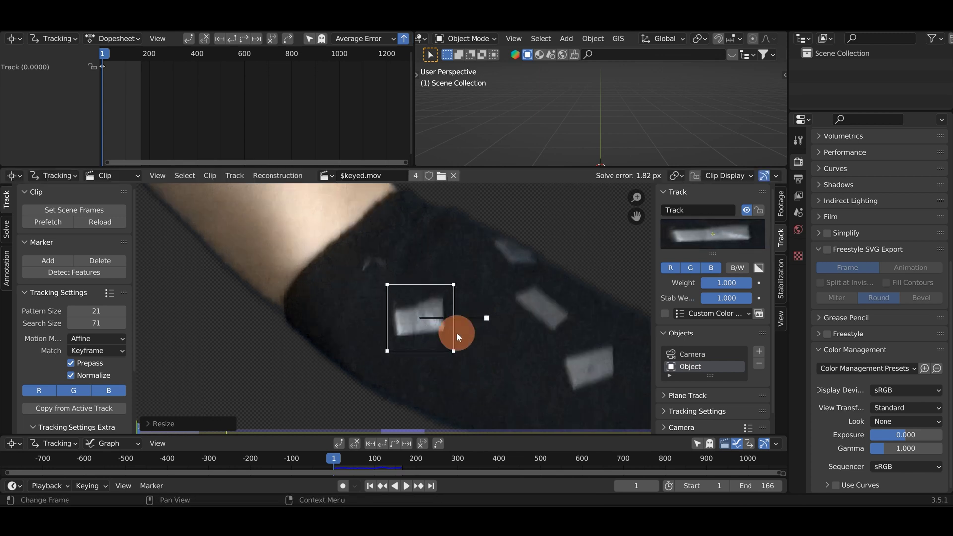
Examine the tape patch nearest the elbow and its marker, close up and against the rest of the sleeve.
scroll(406, 334, down, 3)
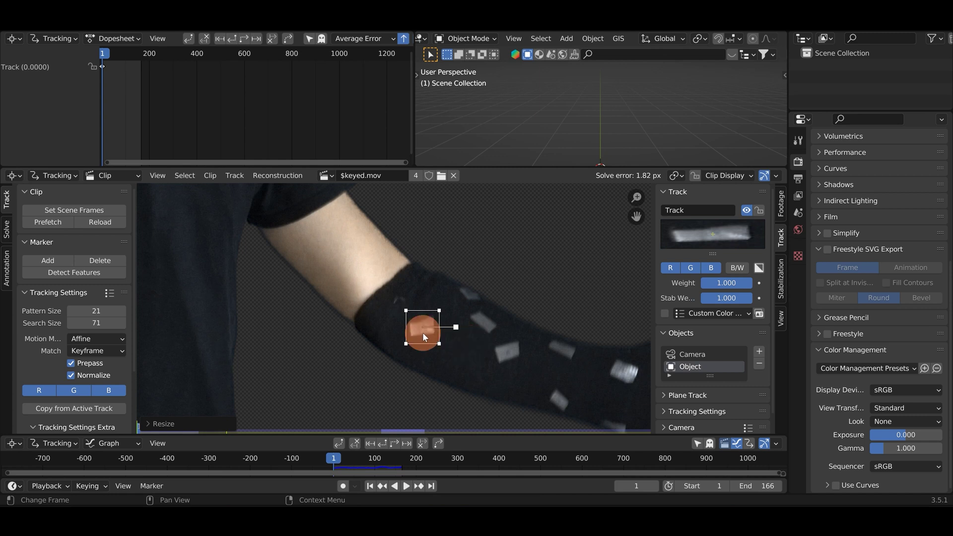
scroll(419, 336, up, 8)
scroll(442, 330, down, 6)
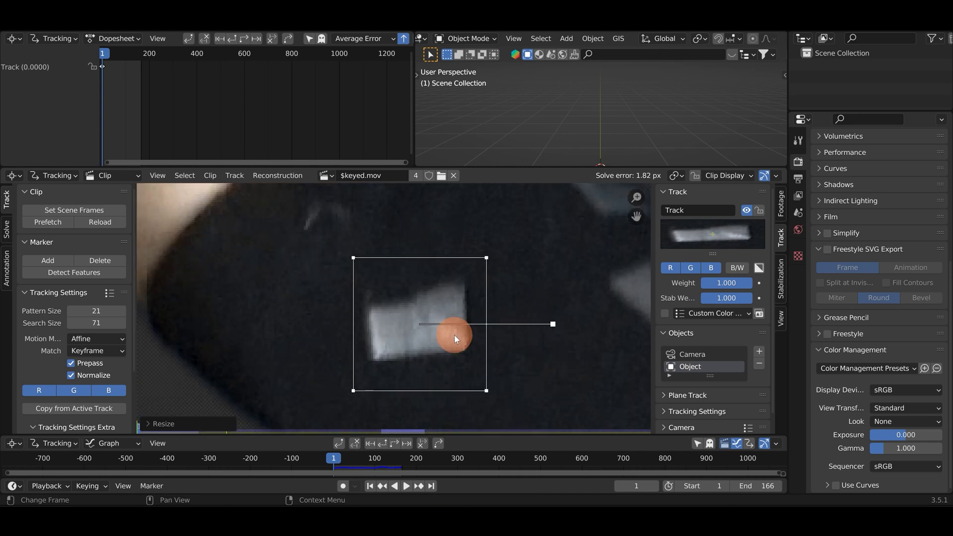
scroll(471, 373, up, 8)
scroll(477, 357, up, 2)
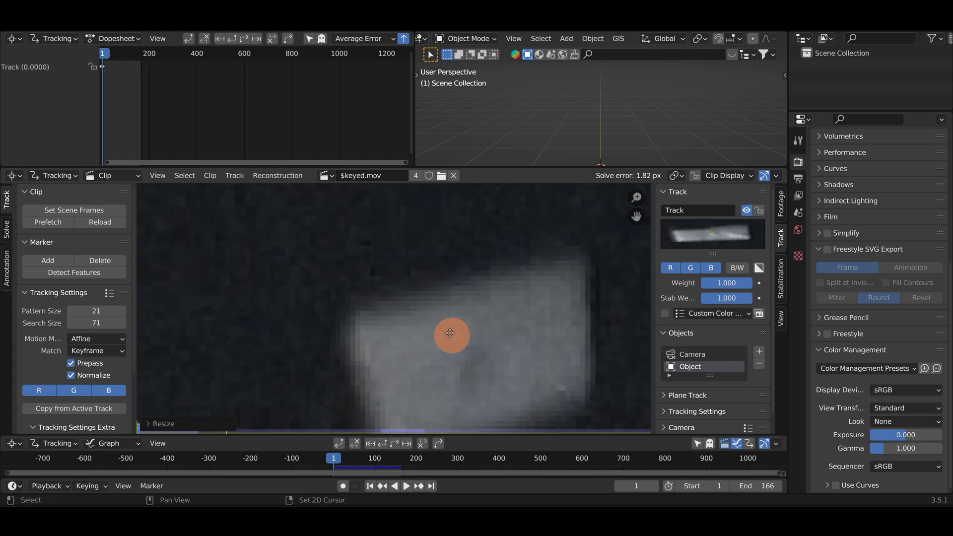
scroll(437, 322, down, 1)
scroll(424, 312, up, 3)
scroll(417, 318, down, 4)
scroll(404, 325, down, 5)
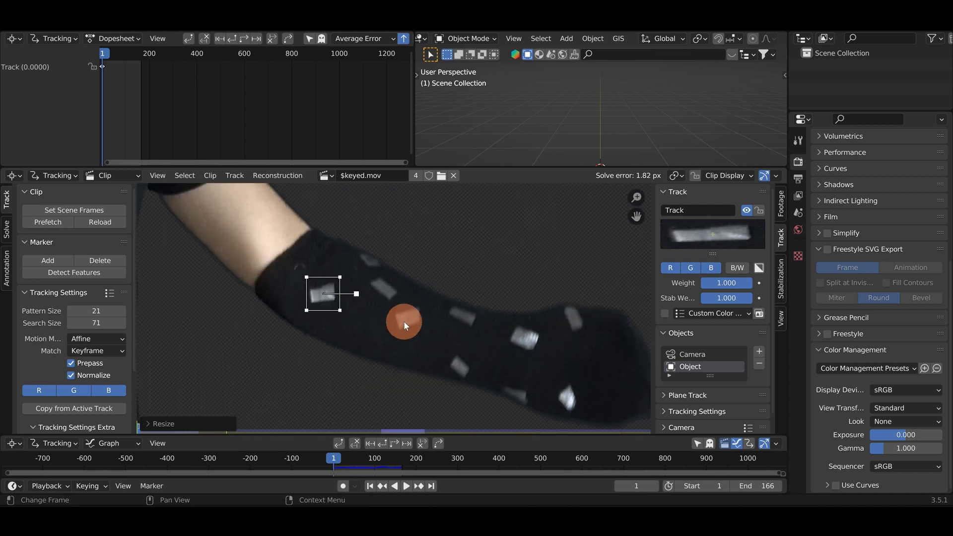
scroll(395, 322, up, 4)
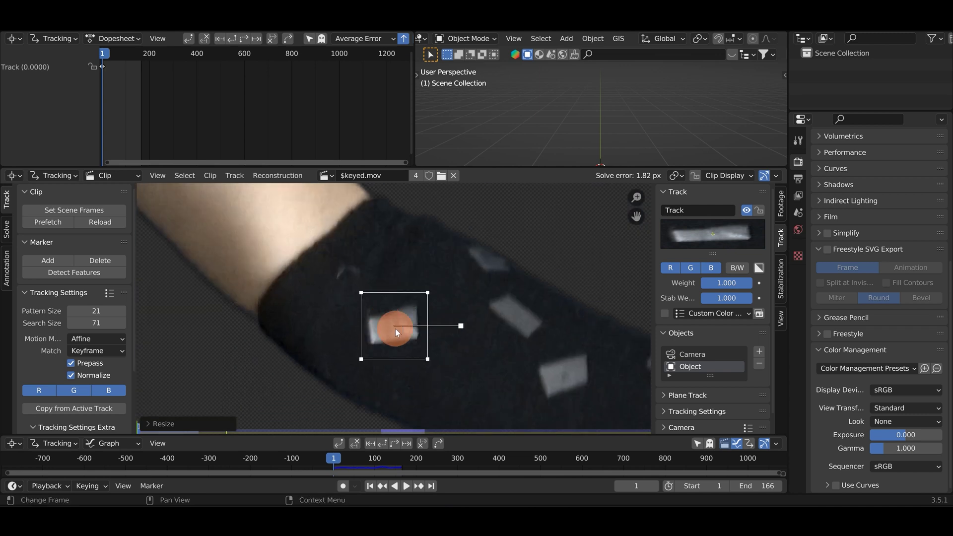
scroll(556, 366, down, 5)
Nudge the marker slightly so its pattern area sits centred over the tape patch nearest the elbow.
scroll(437, 329, up, 8)
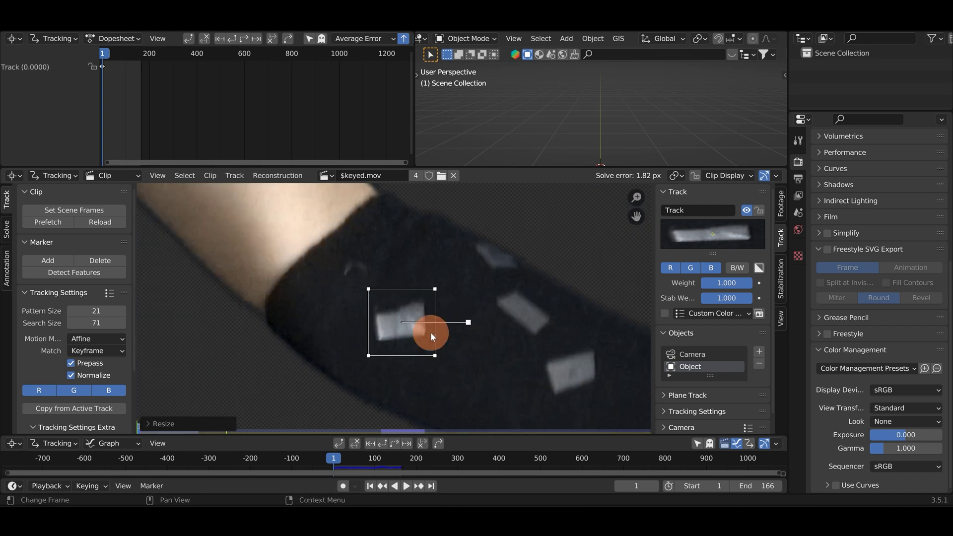
key(g)
click(399, 324)
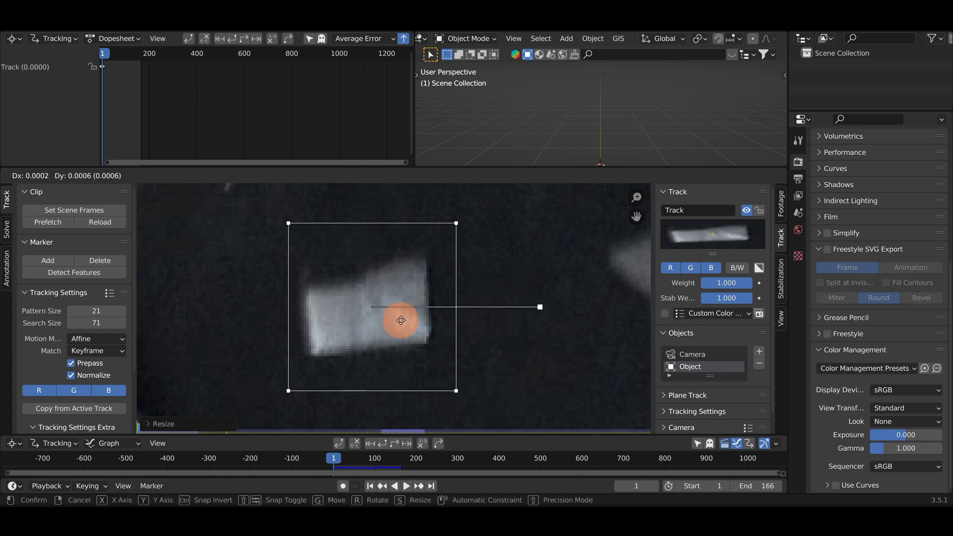
scroll(481, 343, down, 4)
scroll(447, 347, down, 4)
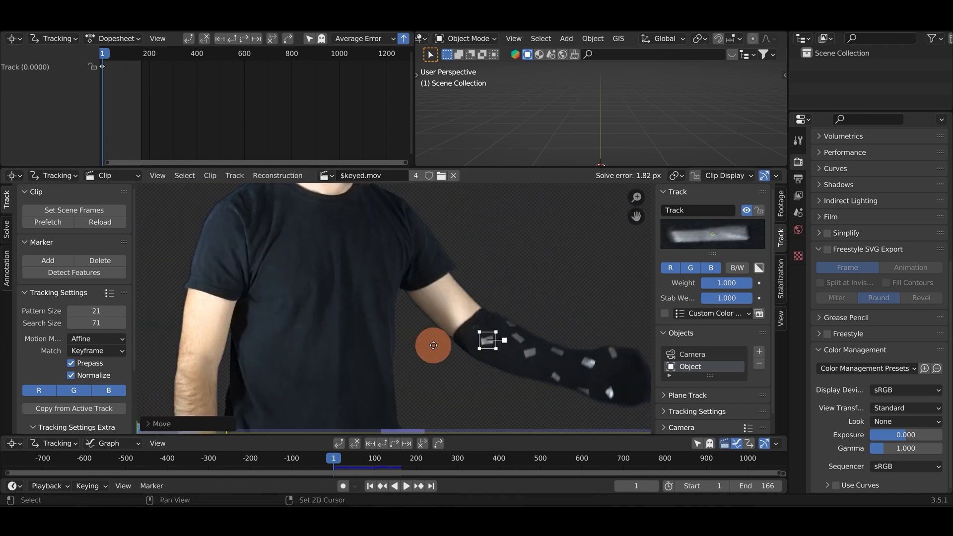
Track the elbow marker forward frame by frame to frame 4, and continue automatically through frame 166.
scroll(432, 347, up, 4)
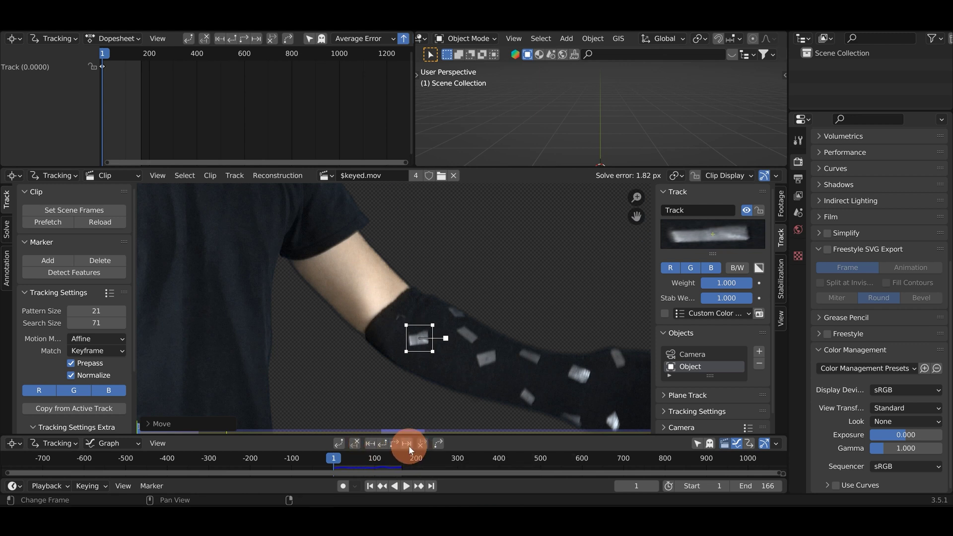
click(409, 445)
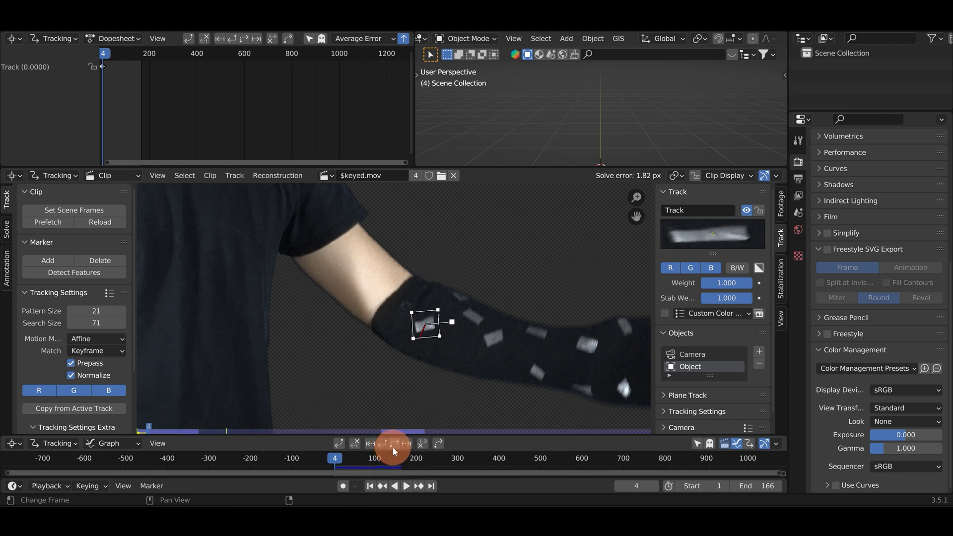
scroll(449, 374, down, 4)
key(l)
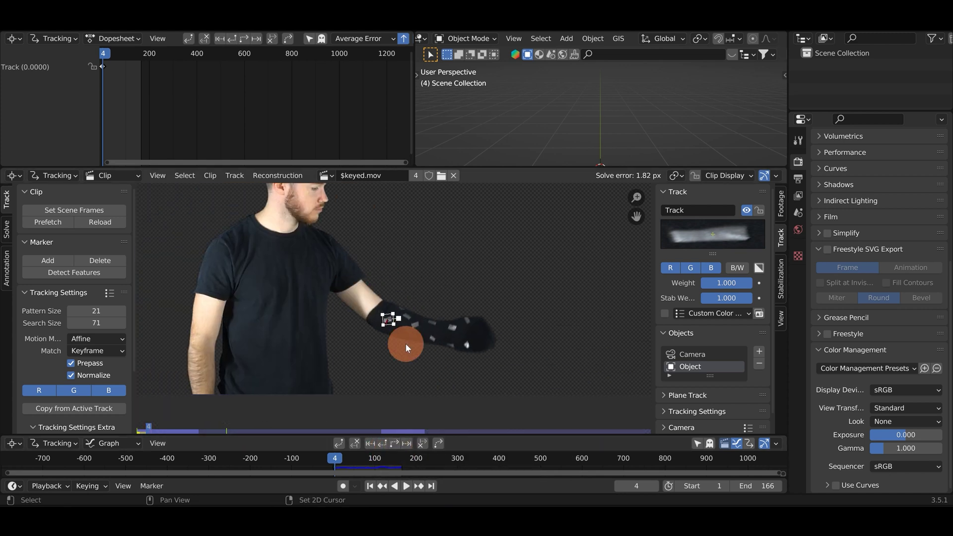
click(395, 443)
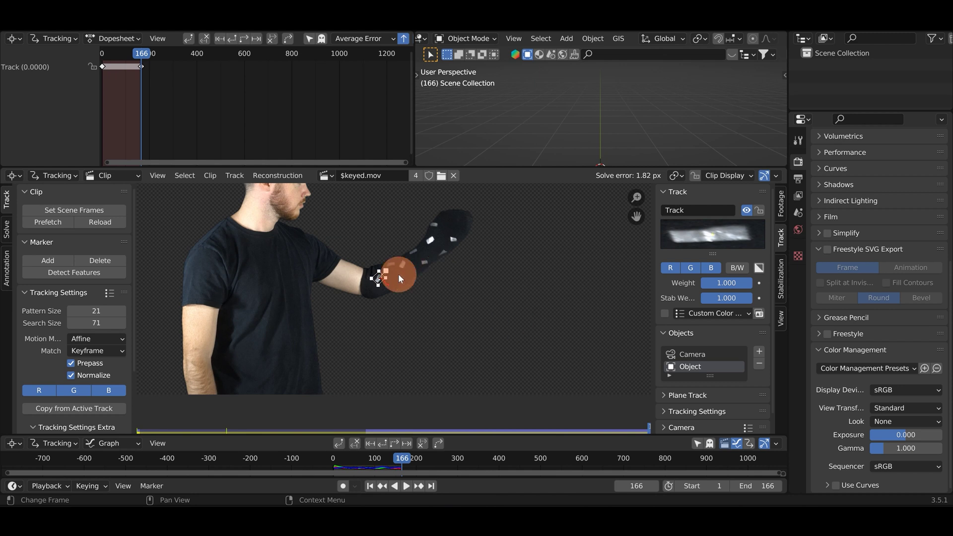
Lock the completed track on the tape patch nearest the elbow.
scroll(385, 281, up, 3)
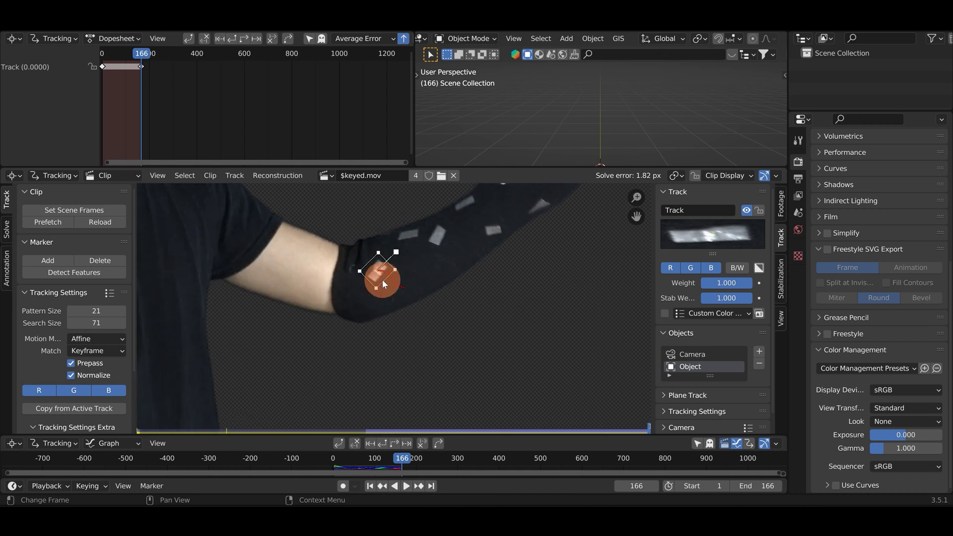
click(760, 210)
scroll(397, 276, up, 2)
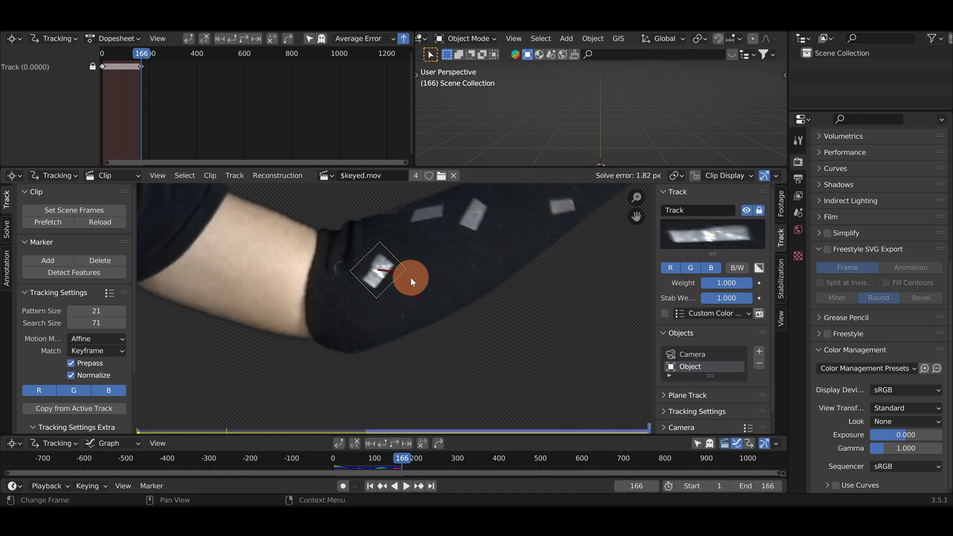
scroll(466, 287, down, 2)
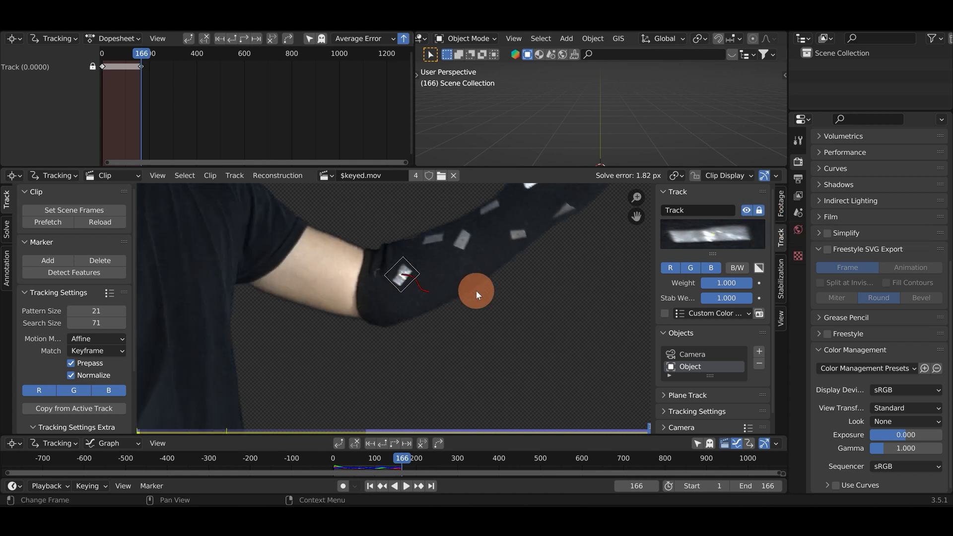
scroll(464, 290, down, 2)
scroll(467, 295, up, 2)
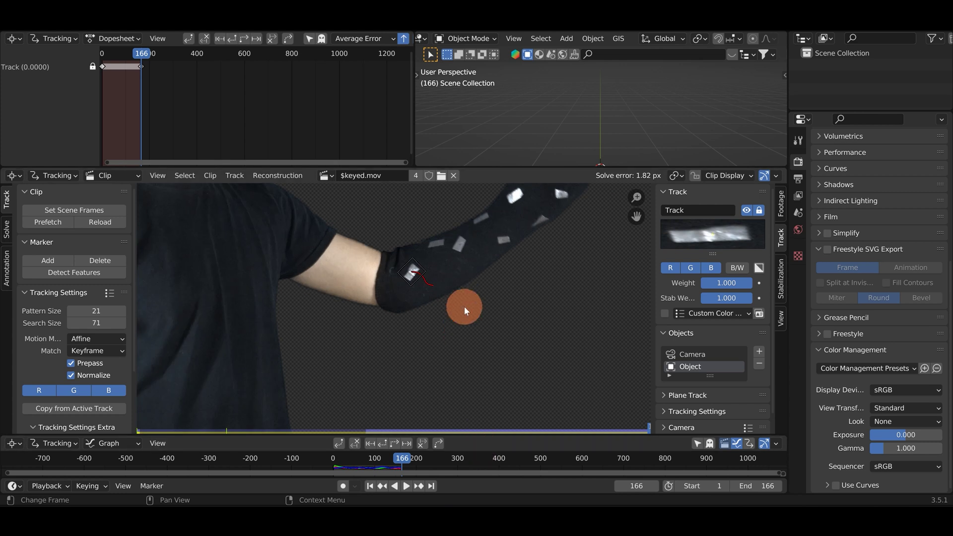
At frame 166, place a marker on the second large tape patch along the forearm and enlarge it to surround the patch.
scroll(463, 297, up, 4)
scroll(451, 261, up, 6)
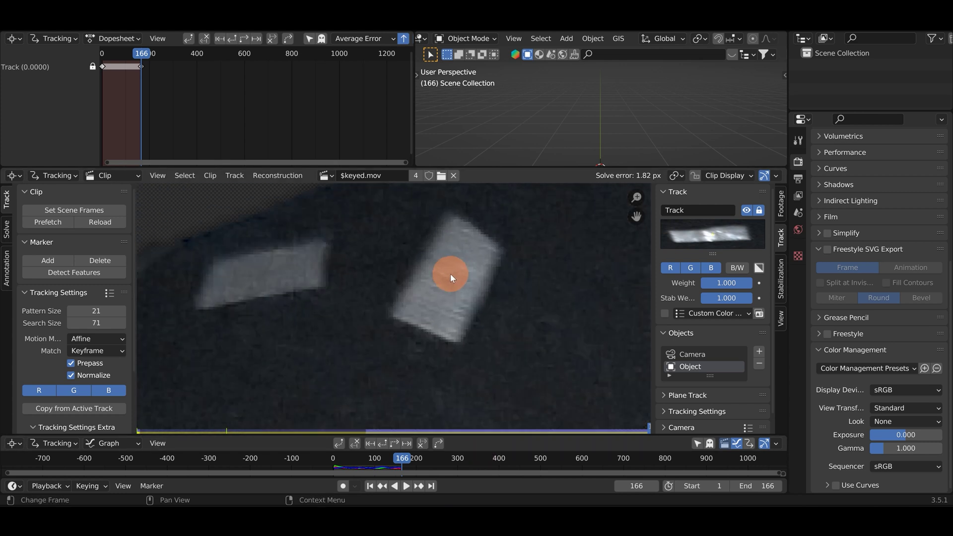
ctrl+click(451, 283)
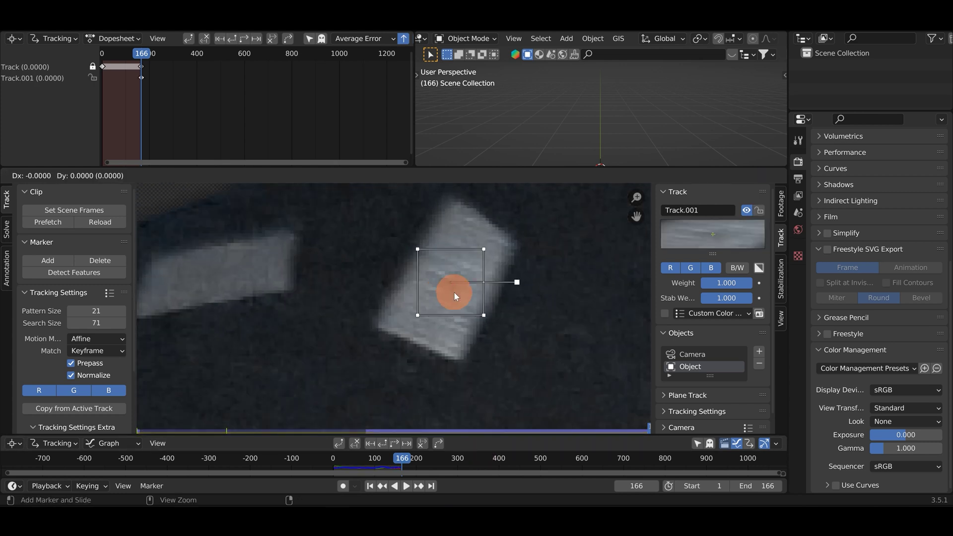
scroll(492, 330, down, 5)
key(s)
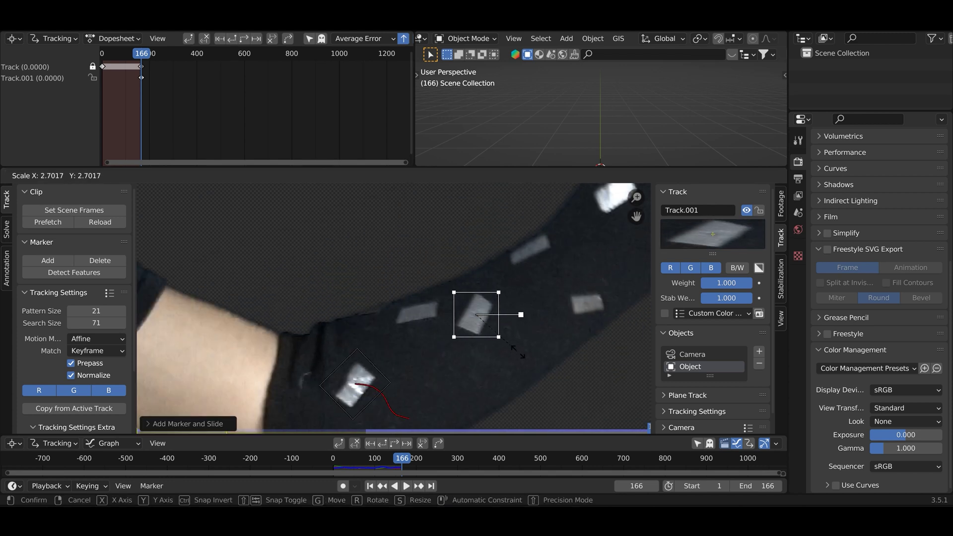
click(509, 362)
Track the forearm marker backward from frame 166 to frame 1 and lock its track.
scroll(511, 365, down, 4)
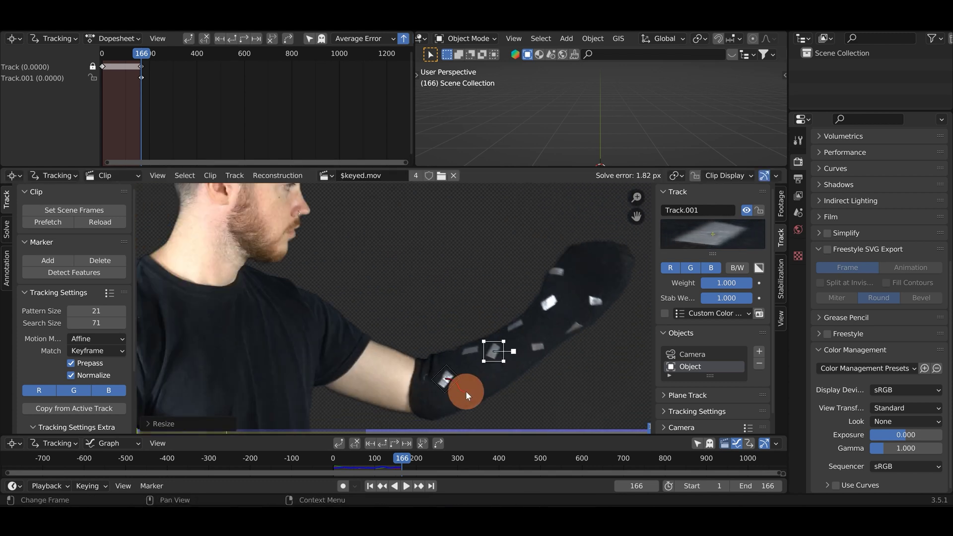
click(383, 443)
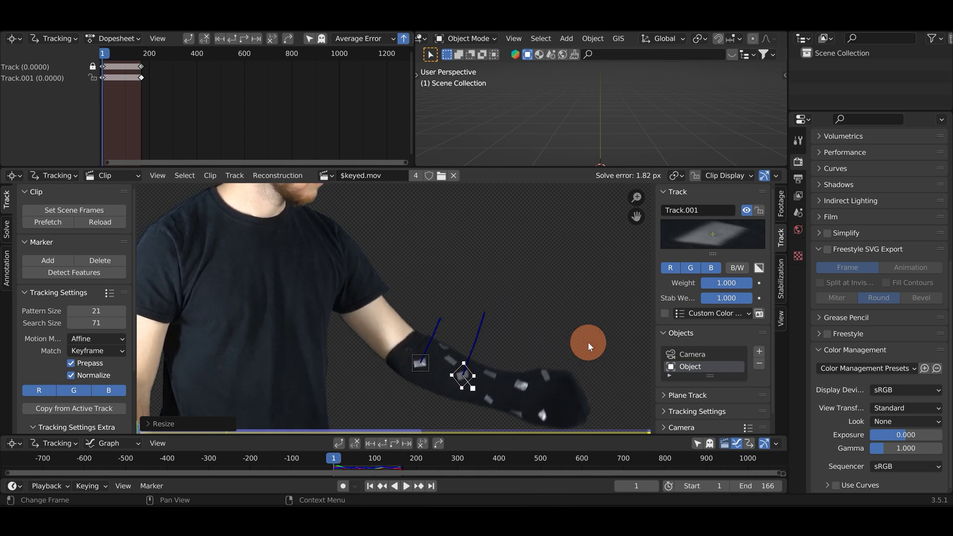
click(761, 211)
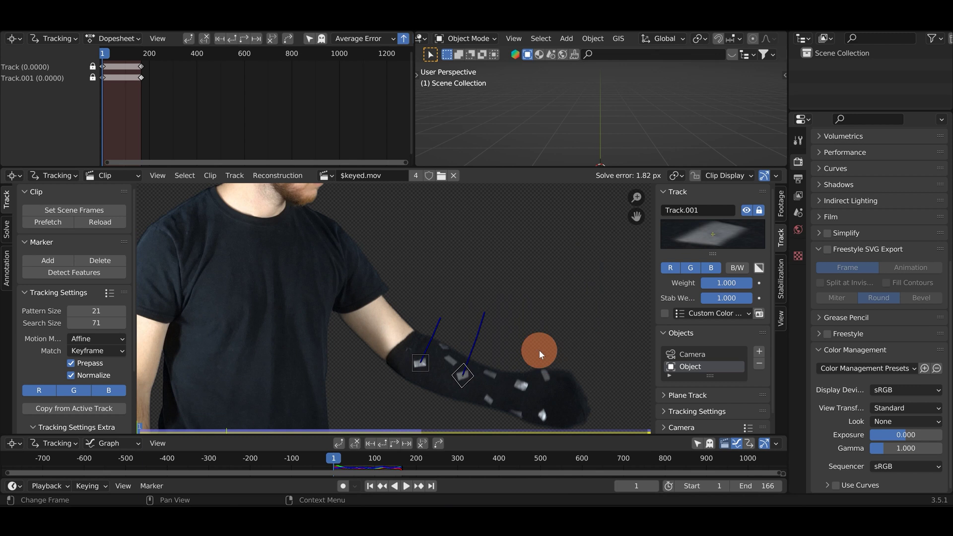
At frame 1, place a marker on the bright tape patch near the wrist and enlarge it about three times.
scroll(540, 355, down, 2)
middle_drag(541, 355, 523, 341)
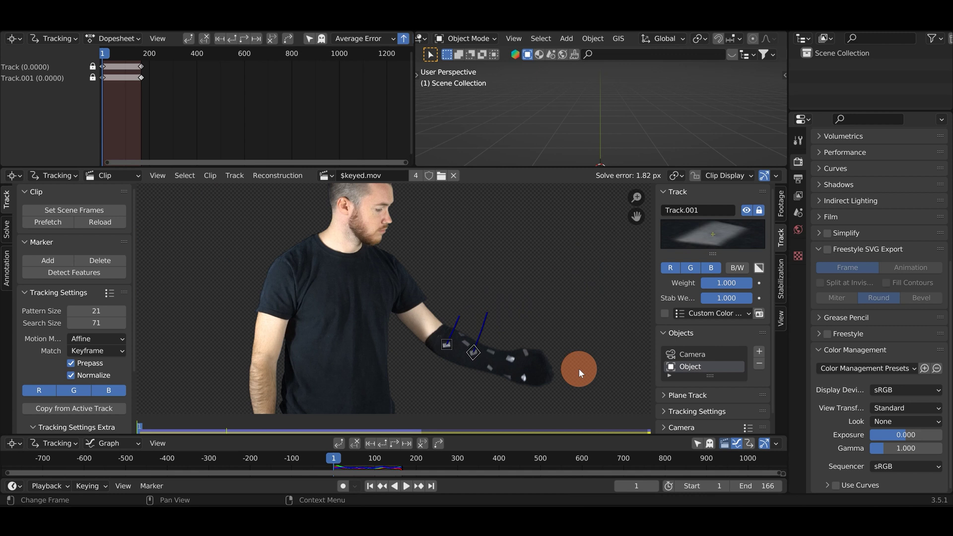
scroll(504, 366, up, 2)
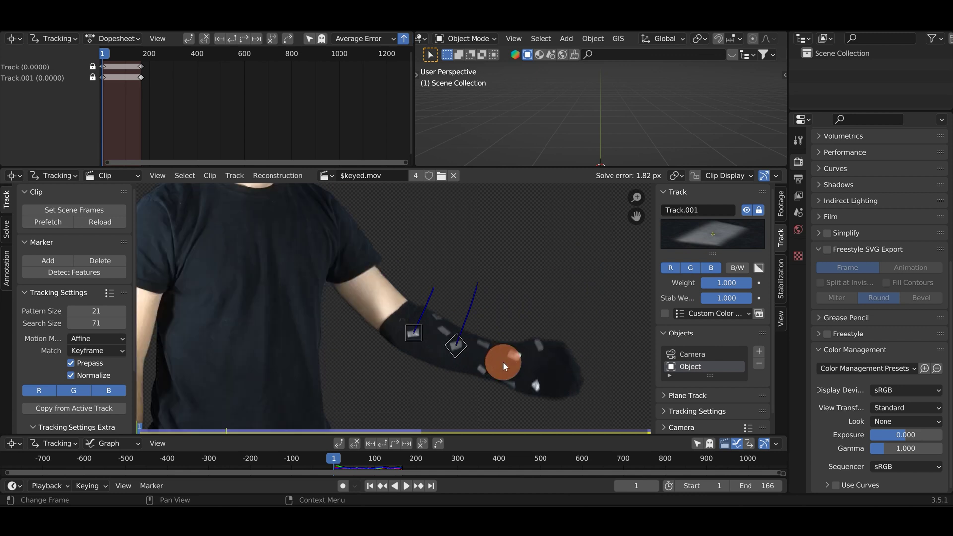
scroll(503, 367, up, 5)
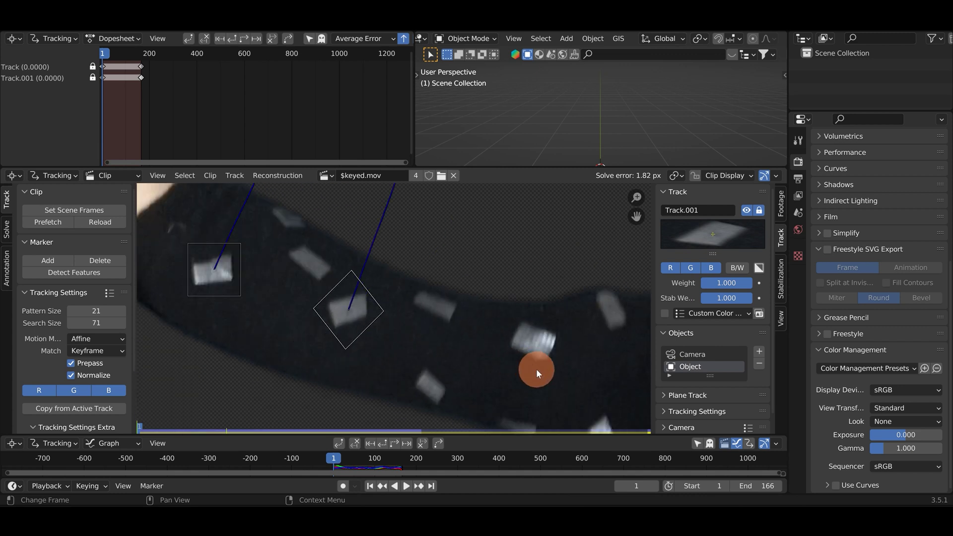
middle_drag(468, 315, 364, 323)
scroll(453, 273, up, 5)
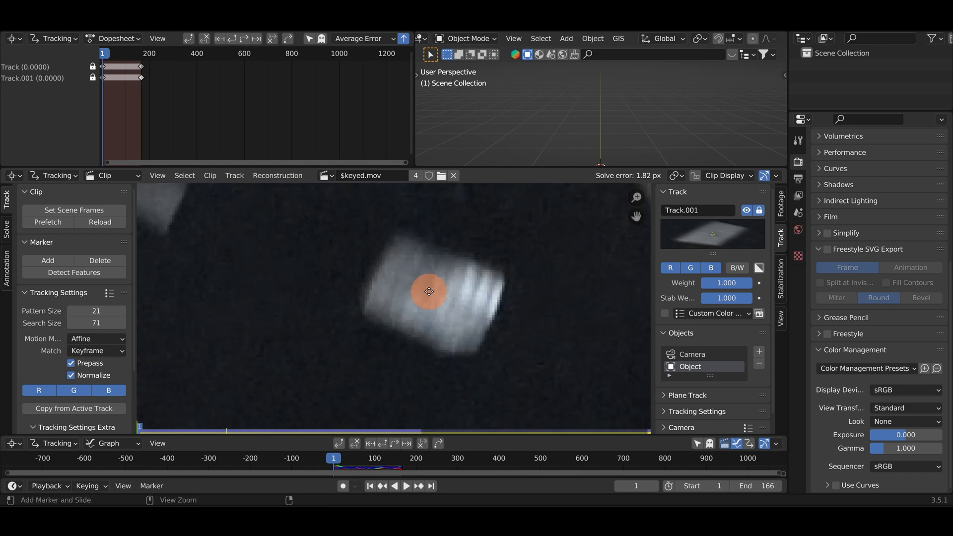
ctrl+click(429, 291)
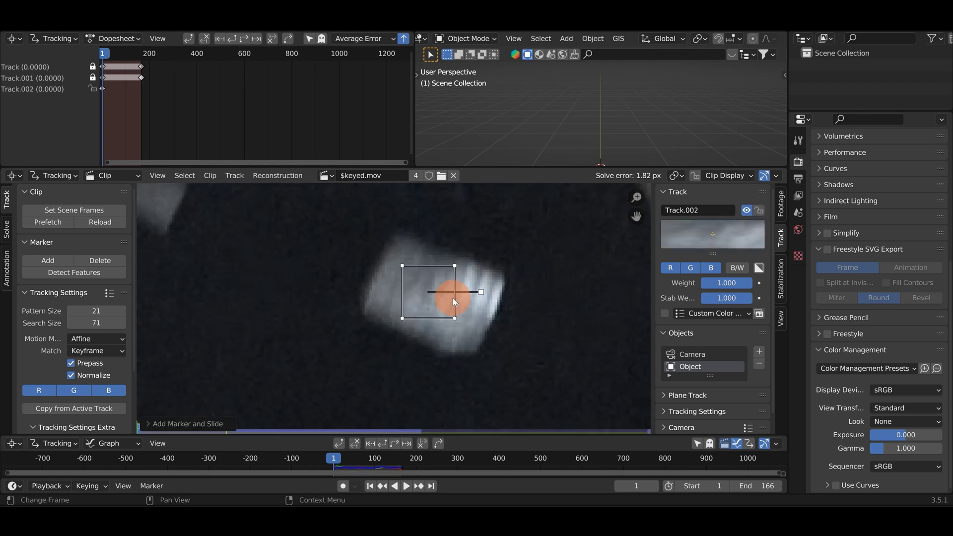
scroll(433, 292, down, 5)
key(s)
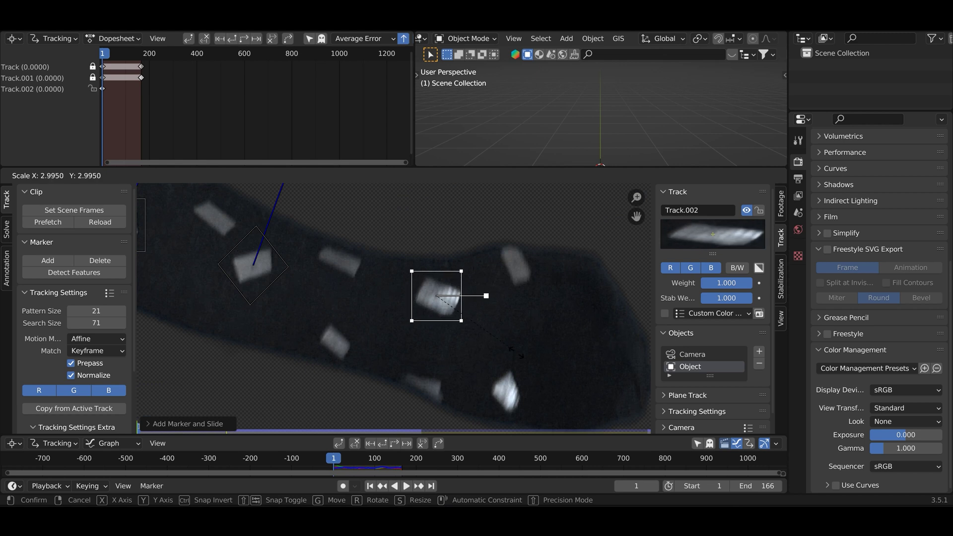
click(515, 351)
Try to track the wrist marker forward from frame 1, and delete that track.
scroll(484, 338, down, 5)
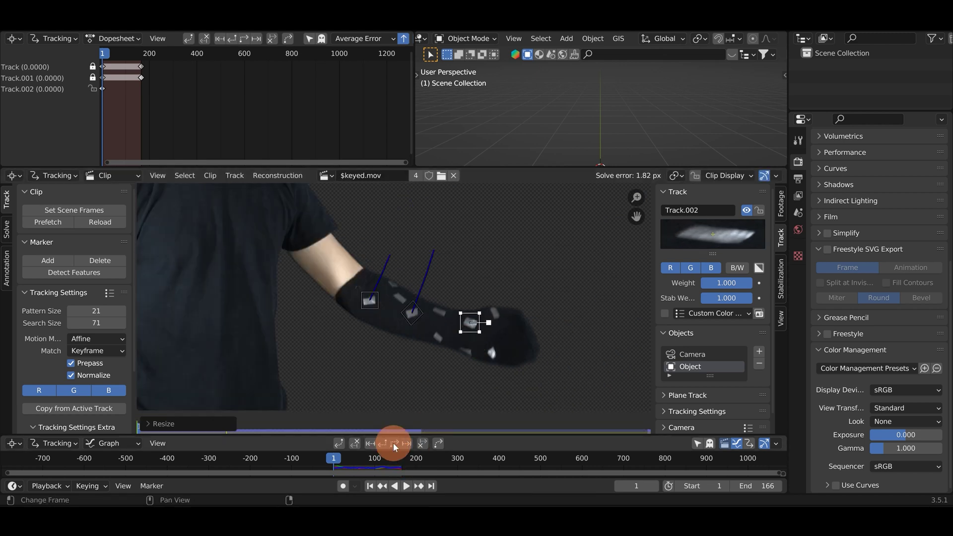
click(395, 445)
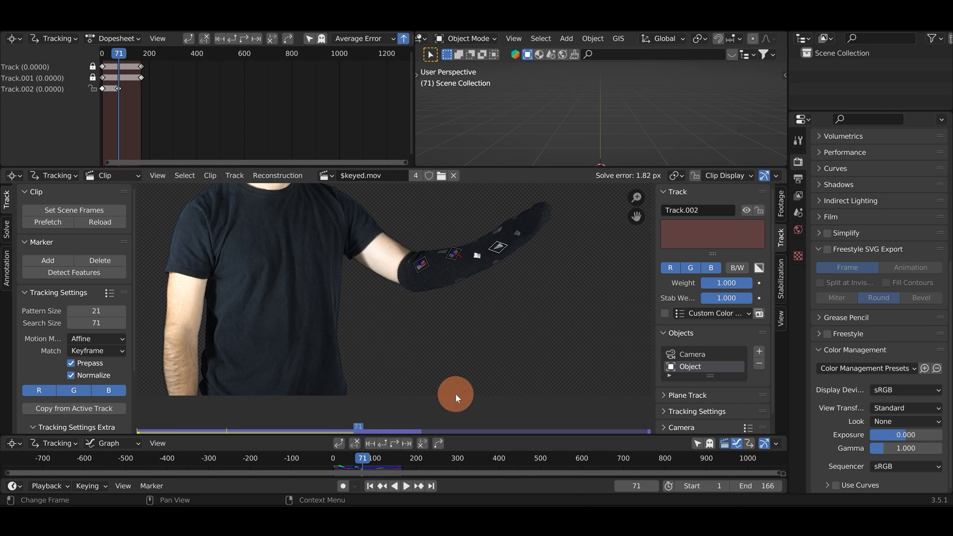
key(x)
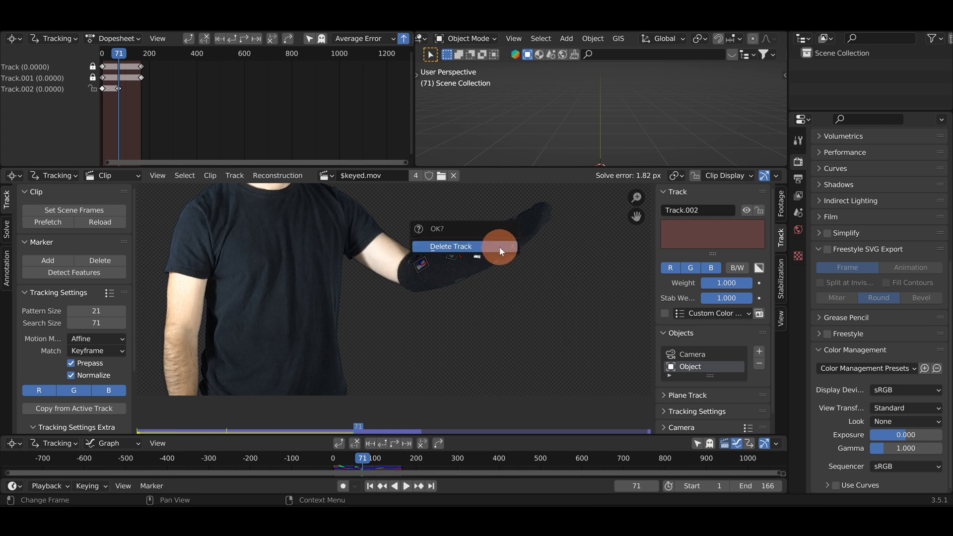
click(495, 243)
Return to frame 1, place a new marker on the bright wrist patch, and enlarge its pattern area well beyond the patch's edges.
scroll(492, 264, up, 5)
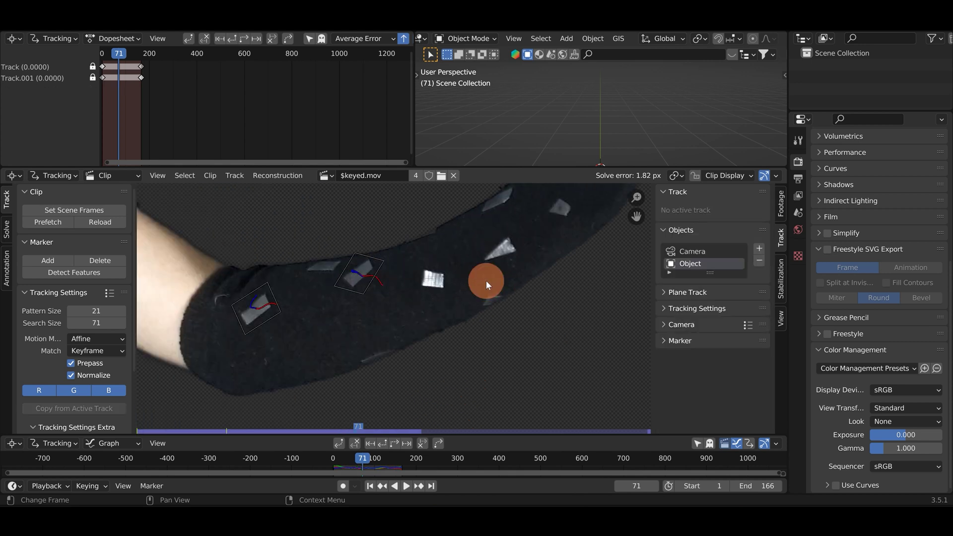
click(369, 486)
scroll(473, 300, up, 8)
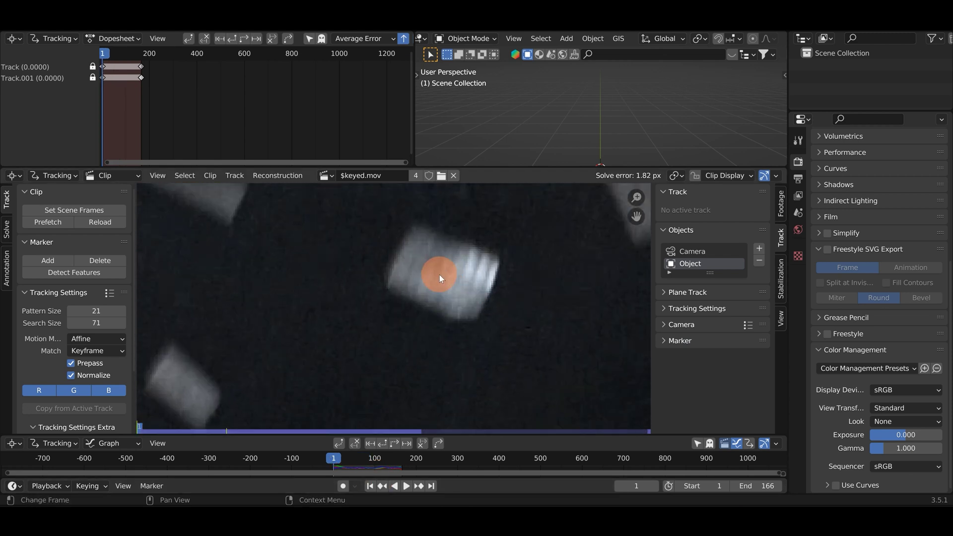
ctrl+click(439, 279)
scroll(467, 310, down, 5)
key(s)
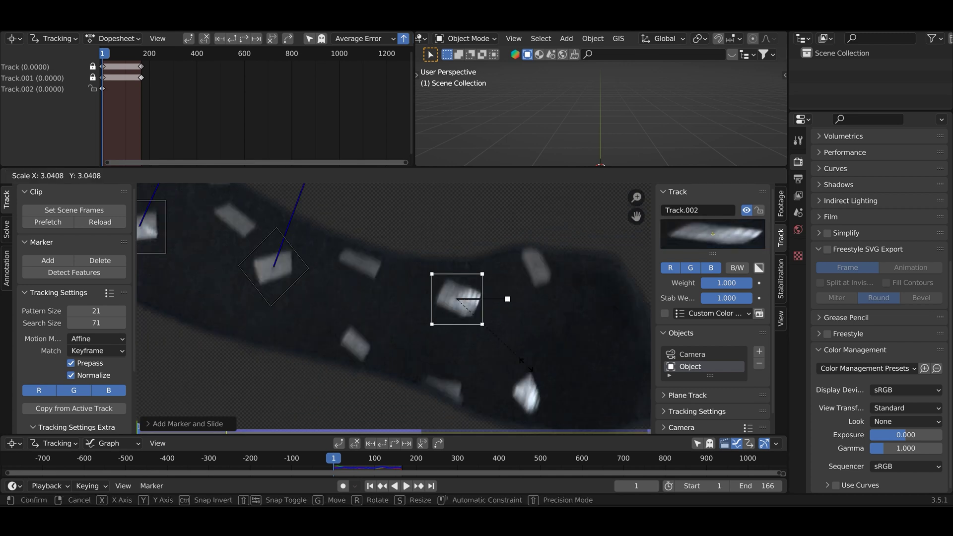
click(549, 392)
scroll(504, 341, down, 5)
scroll(419, 402, down, 2)
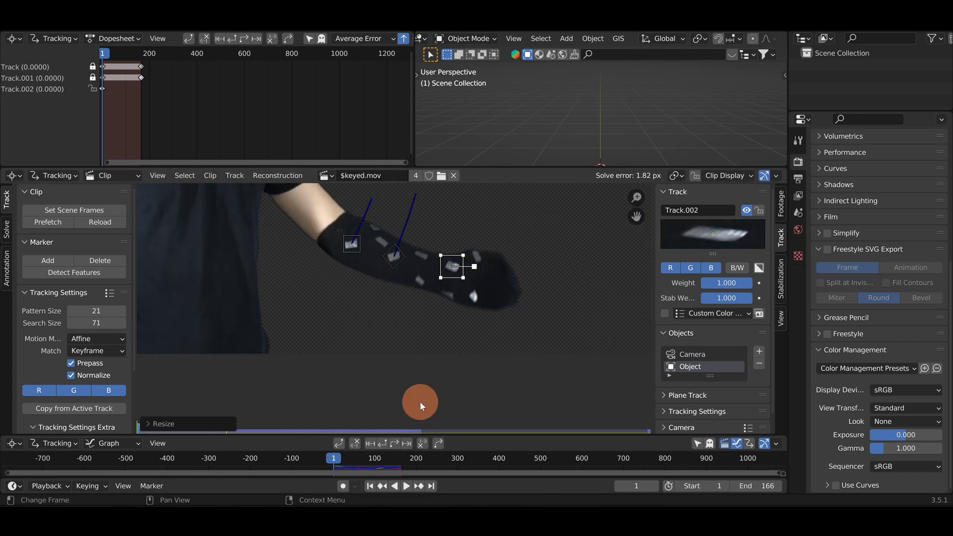
Track the enlarged wrist marker forward from frame 1.
click(480, 304)
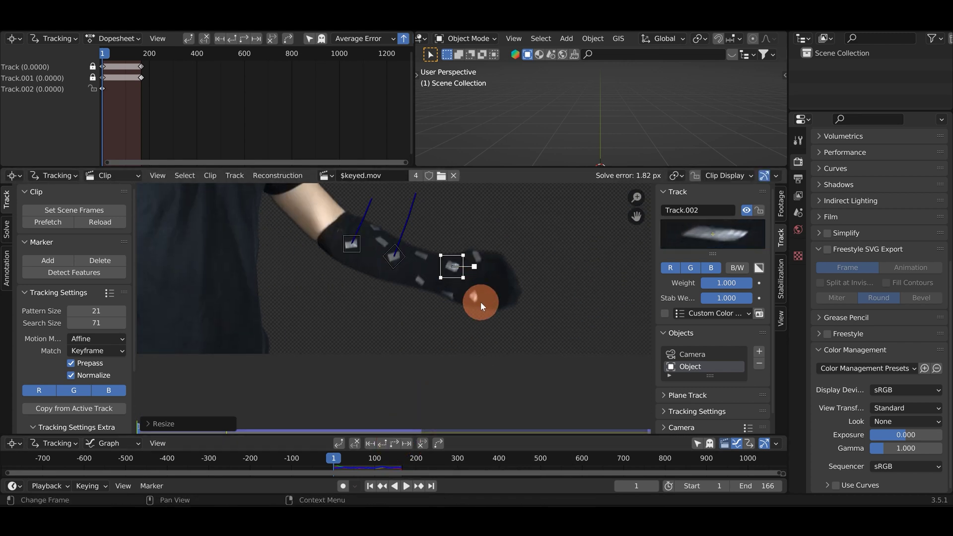
key(ctrl+t)
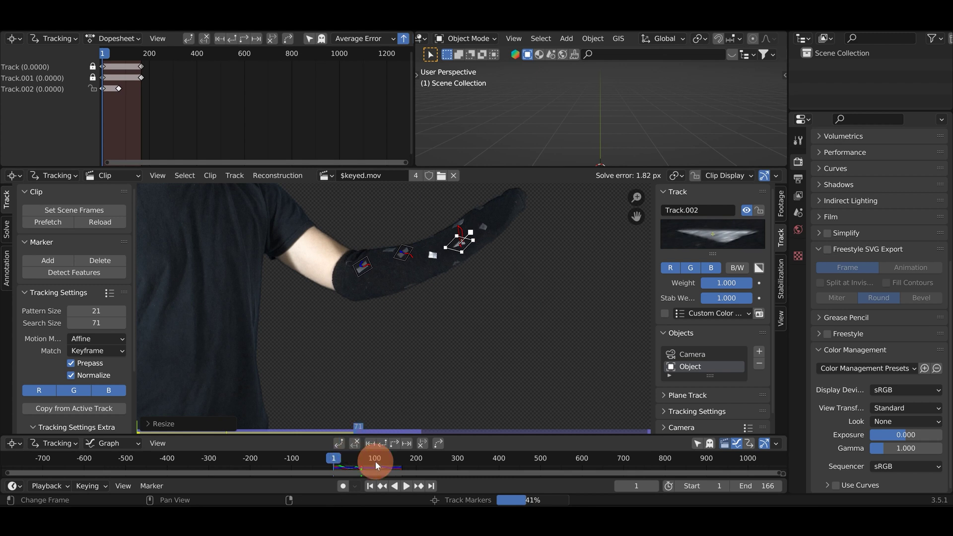
click(406, 487)
click(406, 487)
Check the wrist marker against its tape patch over frames 65 to 69, ending on frame 68.
click(365, 460)
drag(365, 461, 362, 459)
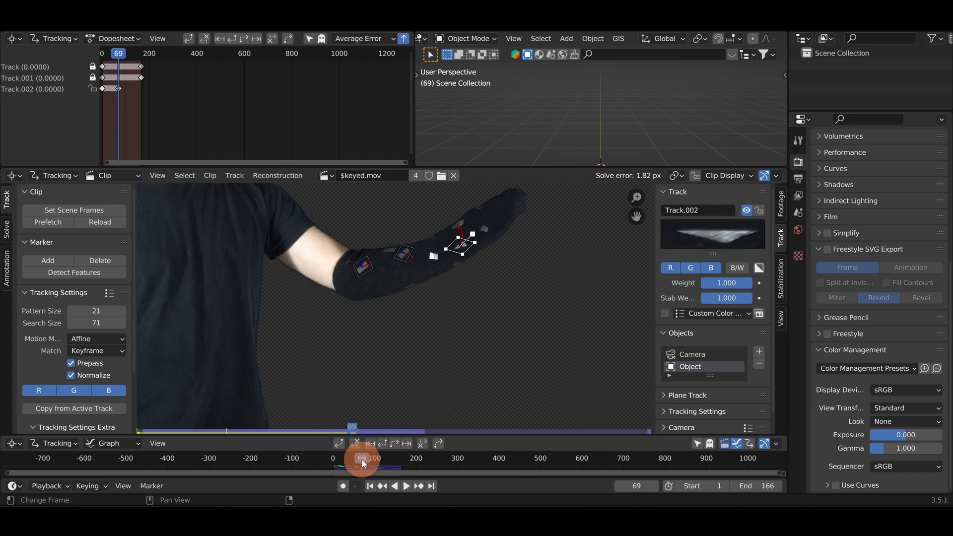
drag(362, 459, 360, 460)
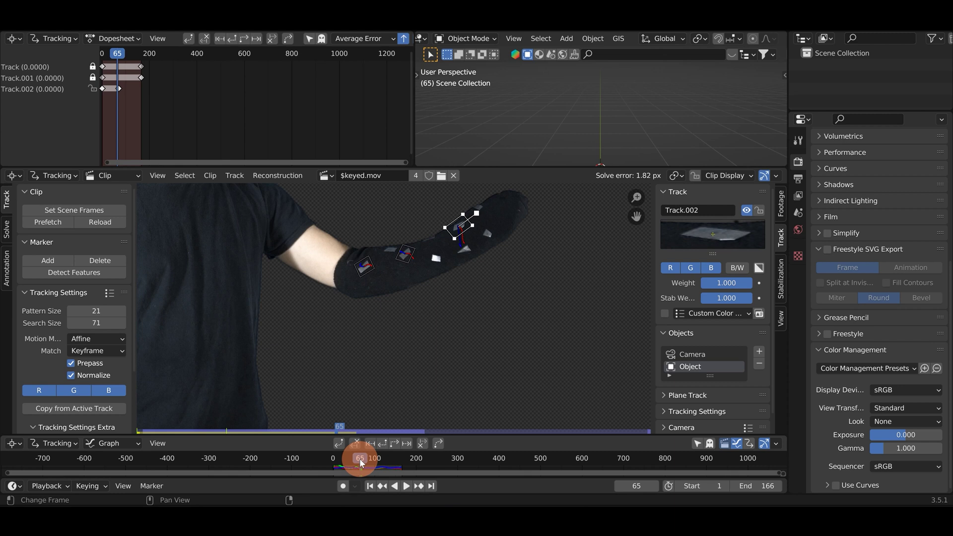
scroll(464, 222, up, 5)
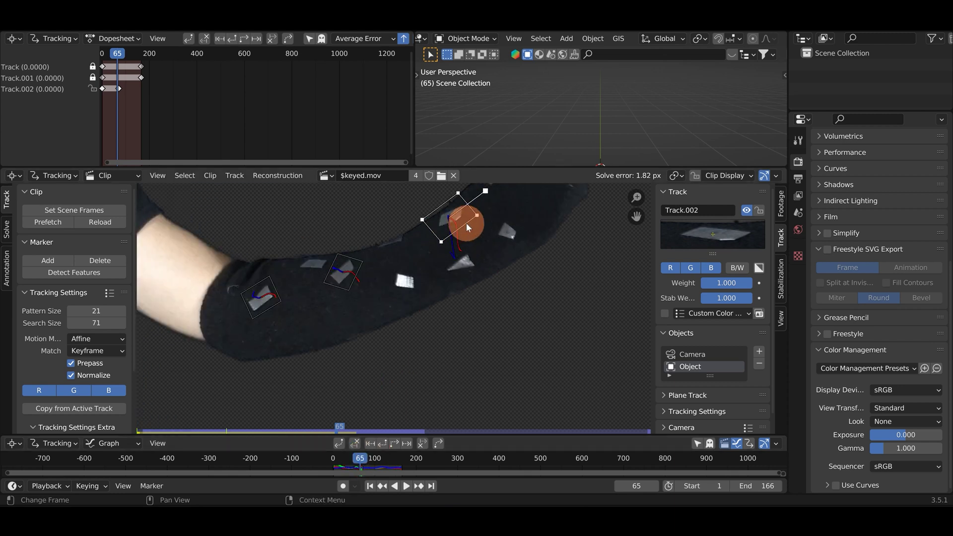
scroll(449, 309, up, 1)
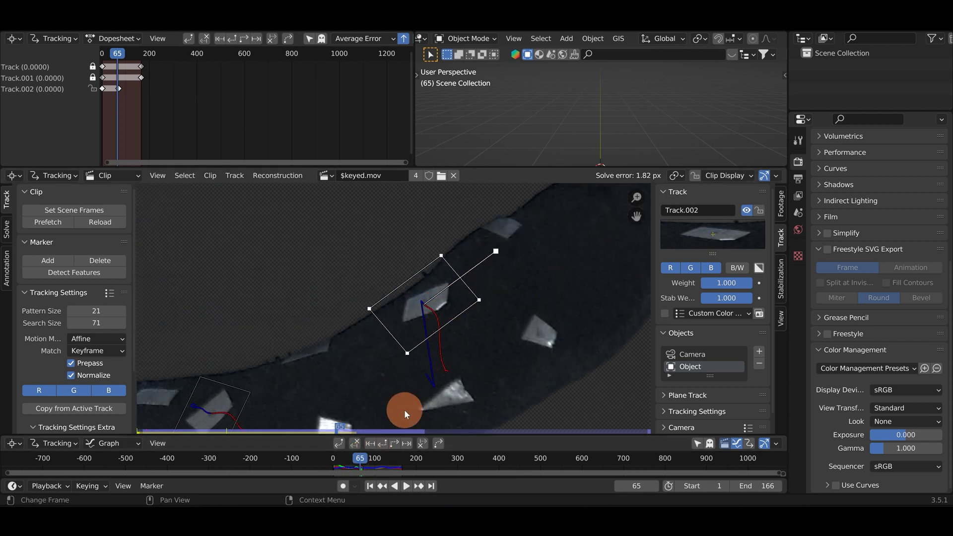
click(405, 443)
click(405, 443)
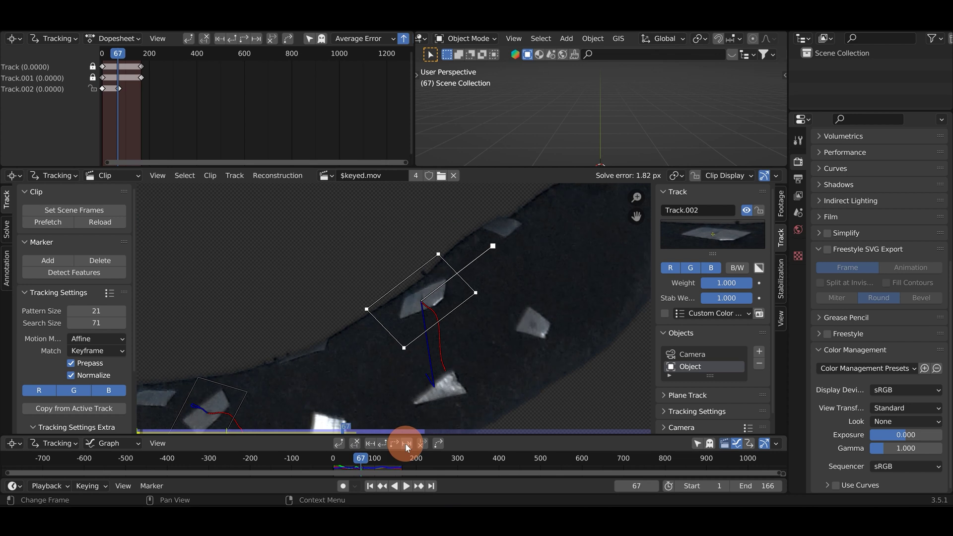
click(405, 442)
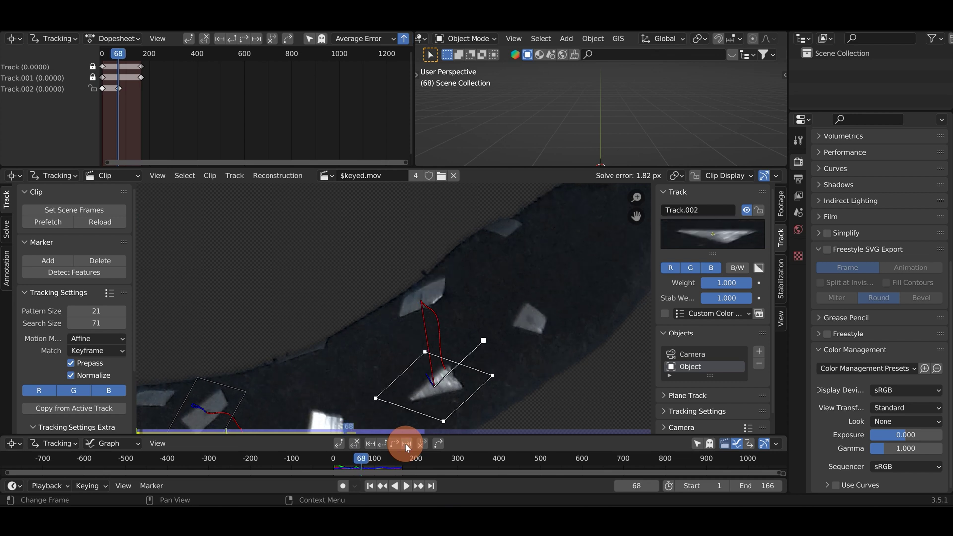
At frame 68, move the wrist marker back onto its tape patch and track it frame by frame to frame 71.
drag(464, 389, 452, 307)
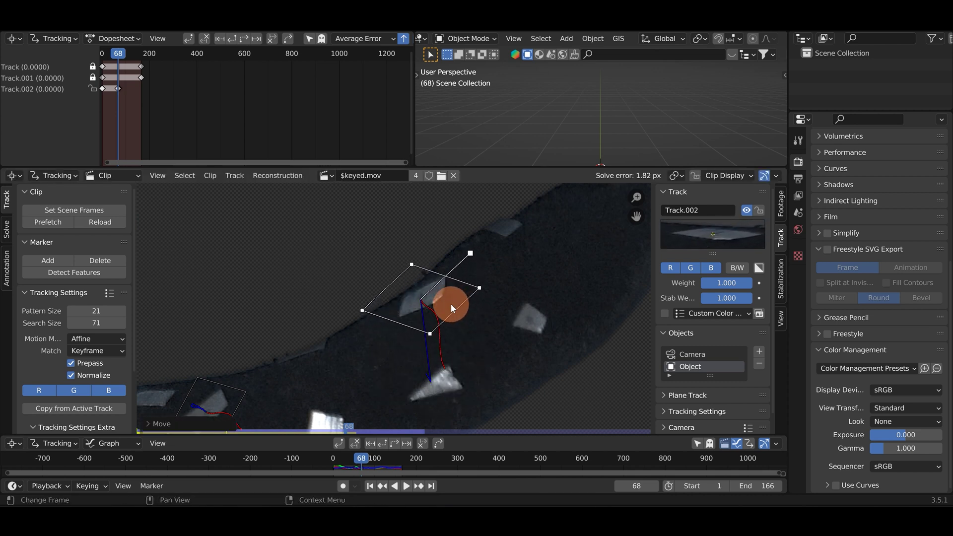
click(407, 442)
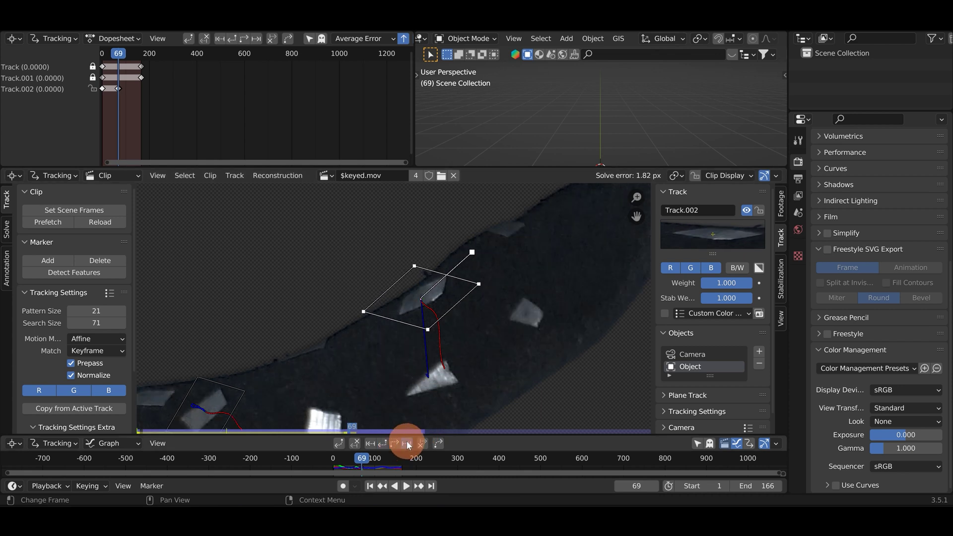
scroll(456, 392, down, 6)
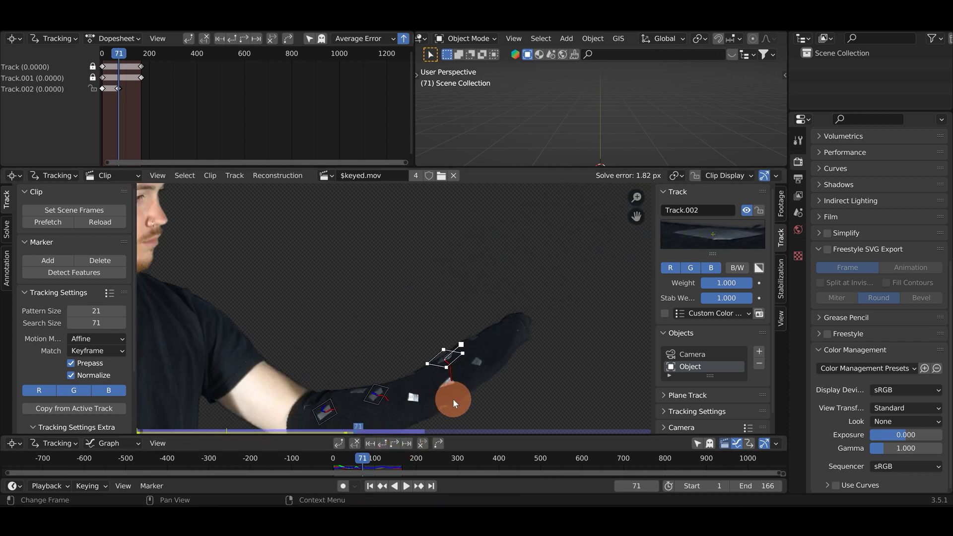
Track the wrist marker forward from frame 71, and re-key its position on the tape patch at frame 157.
key(ctrl+t)
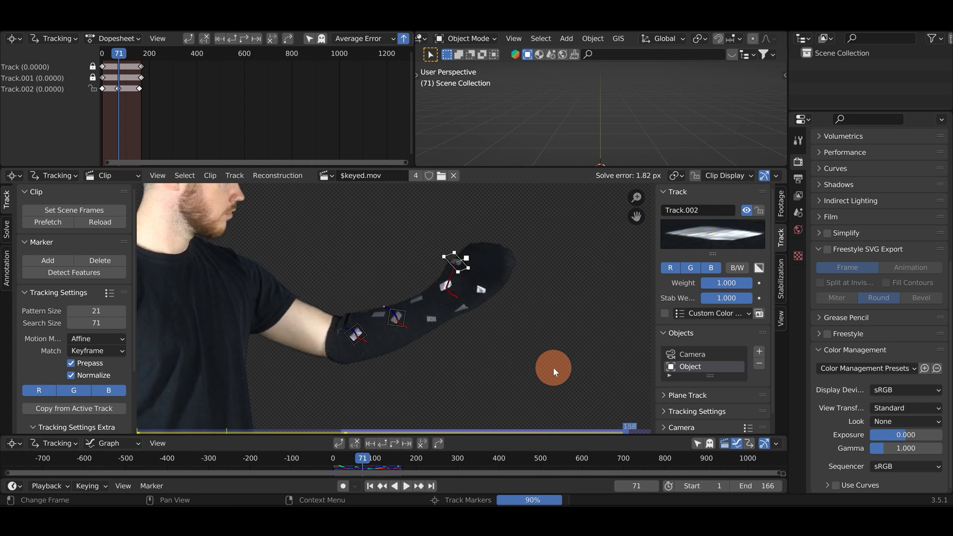
drag(405, 461, 398, 459)
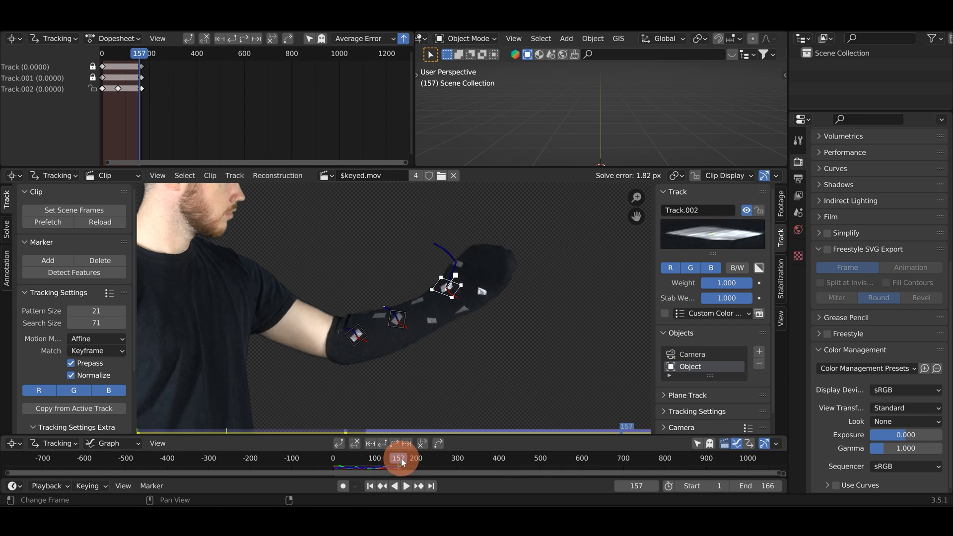
scroll(455, 285, up, 5)
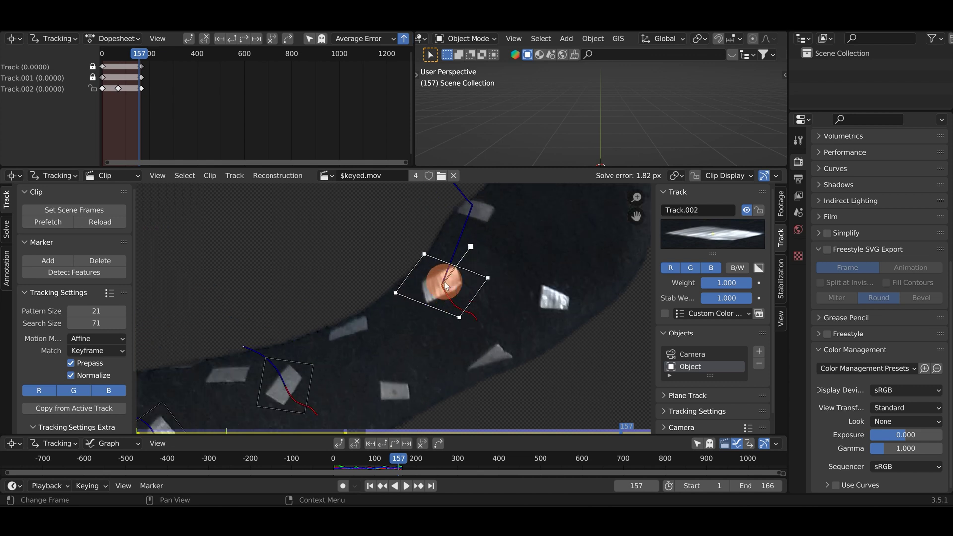
drag(445, 285, 444, 285)
Track the wrist marker one frame at a time from frame 157 through 166, and lock its track.
click(404, 441)
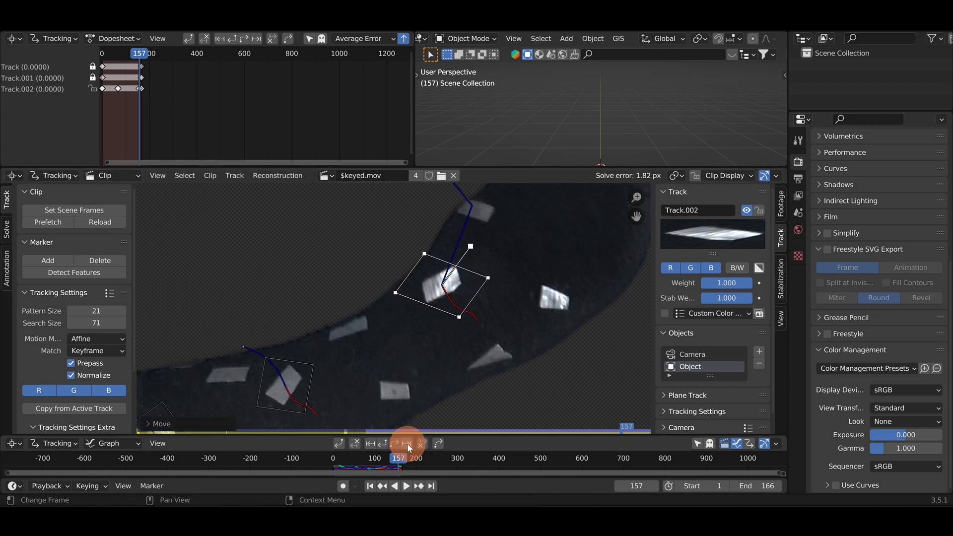
click(407, 443)
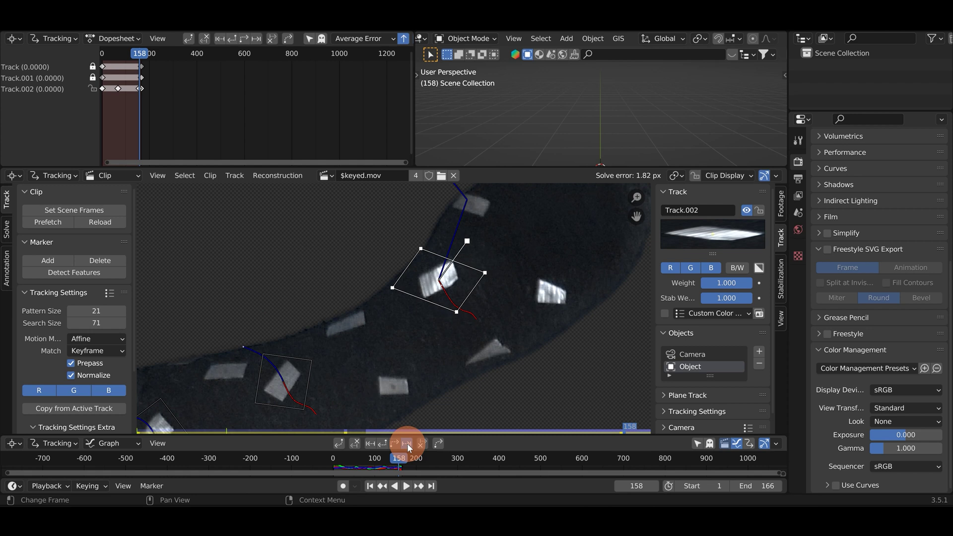
click(407, 443)
click(407, 443)
click(407, 443)
click(407, 443)
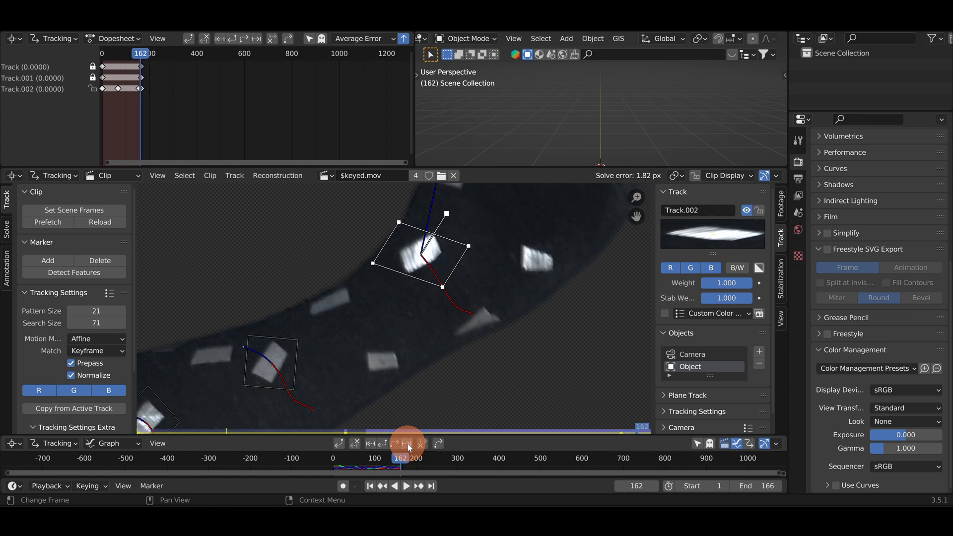
click(408, 443)
click(407, 443)
click(407, 443)
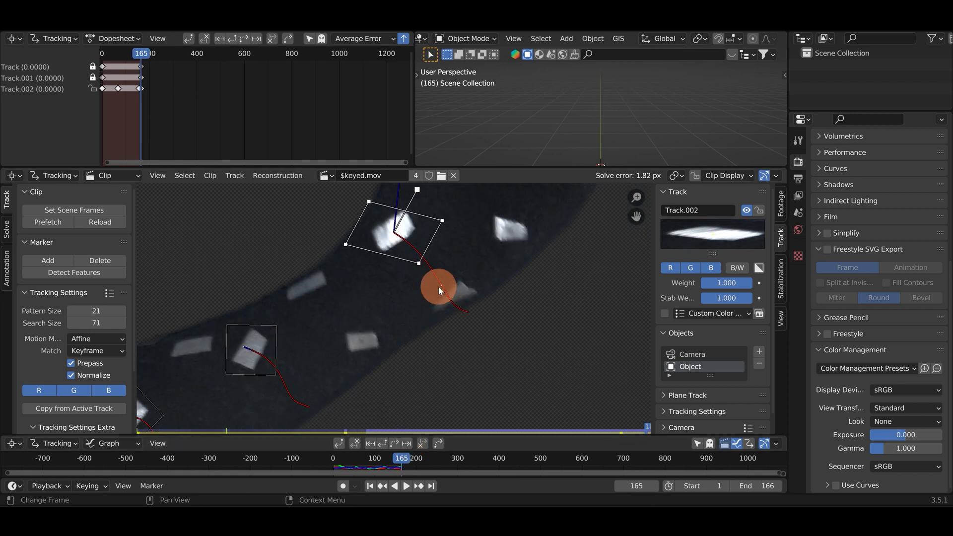
scroll(439, 286, down, 3)
click(407, 443)
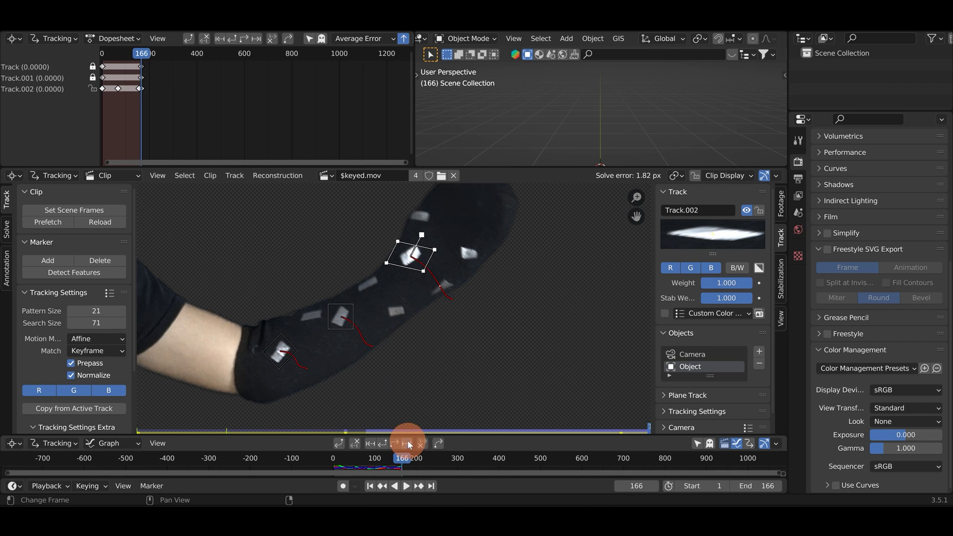
click(407, 443)
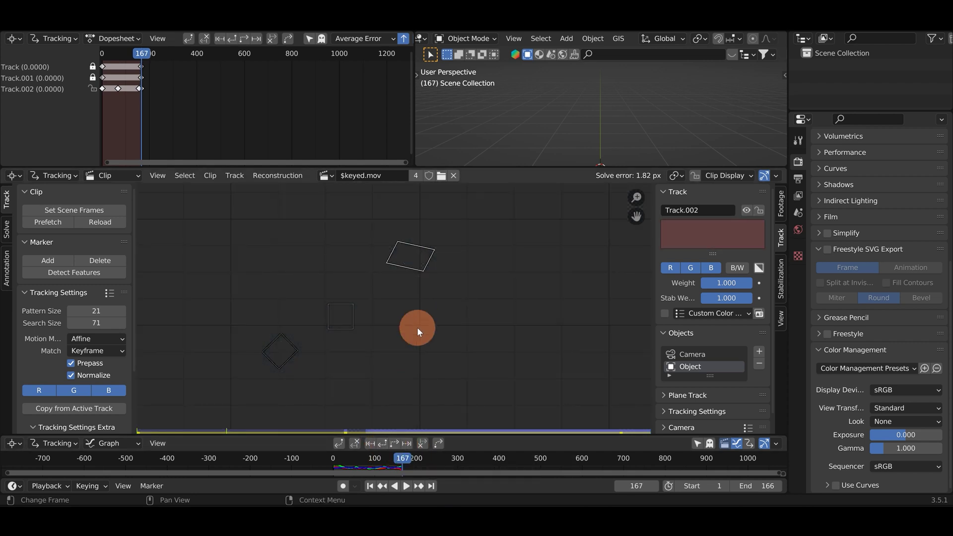
click(370, 443)
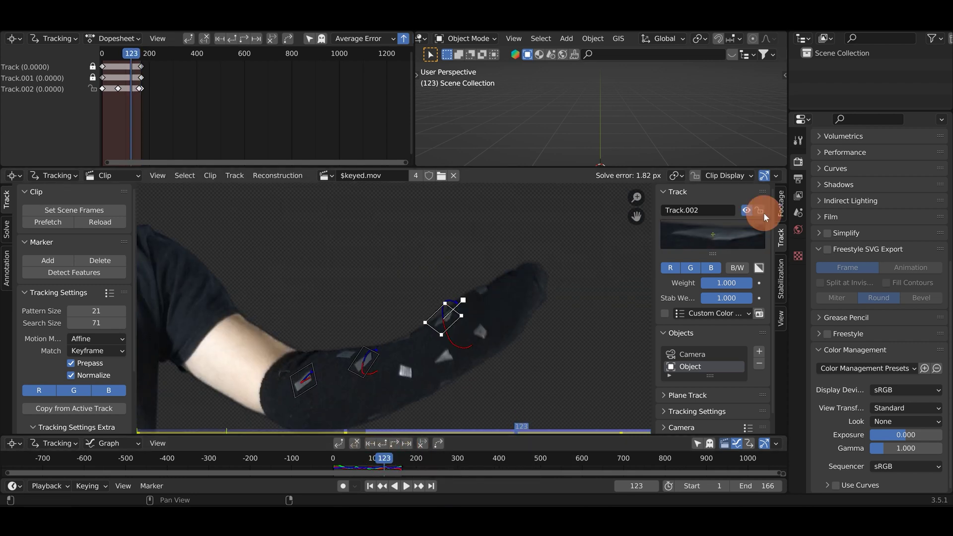
scroll(550, 311, down, 4)
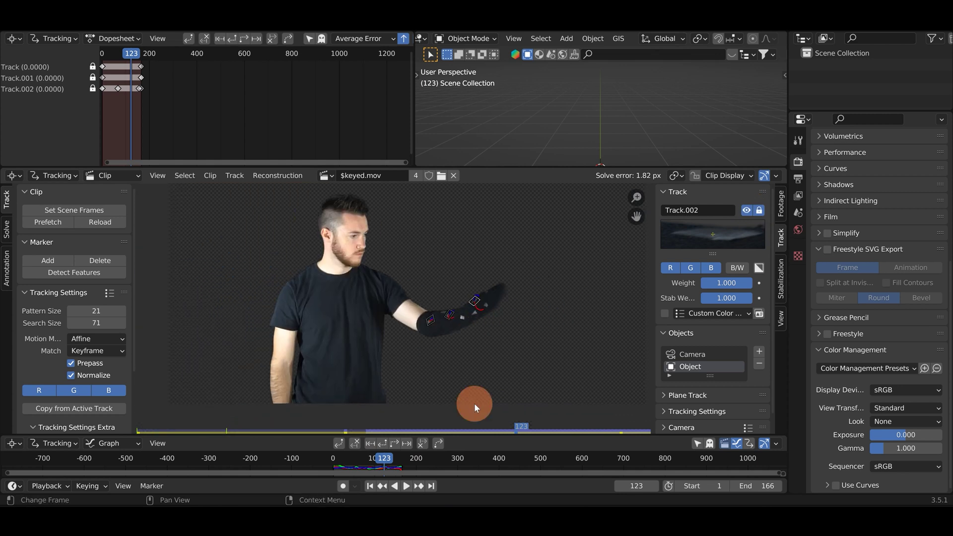
Play the clip from frame 1 to check how the three locked tracks follow the arm.
click(373, 486)
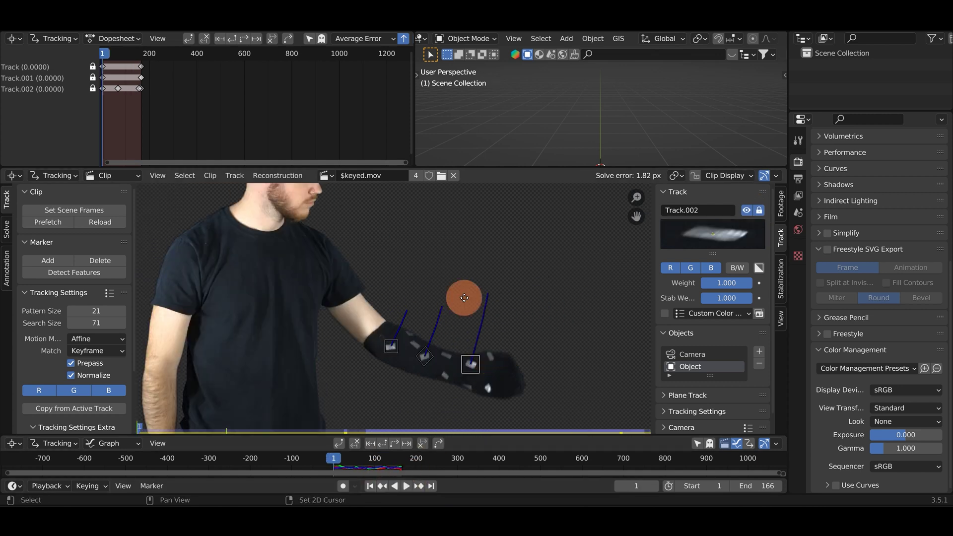
click(405, 486)
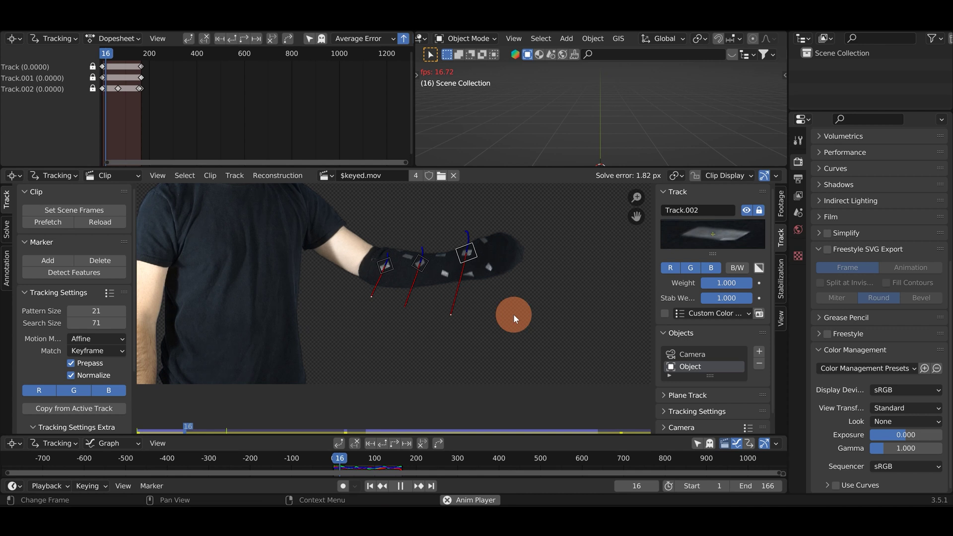
scroll(526, 302, down, 2)
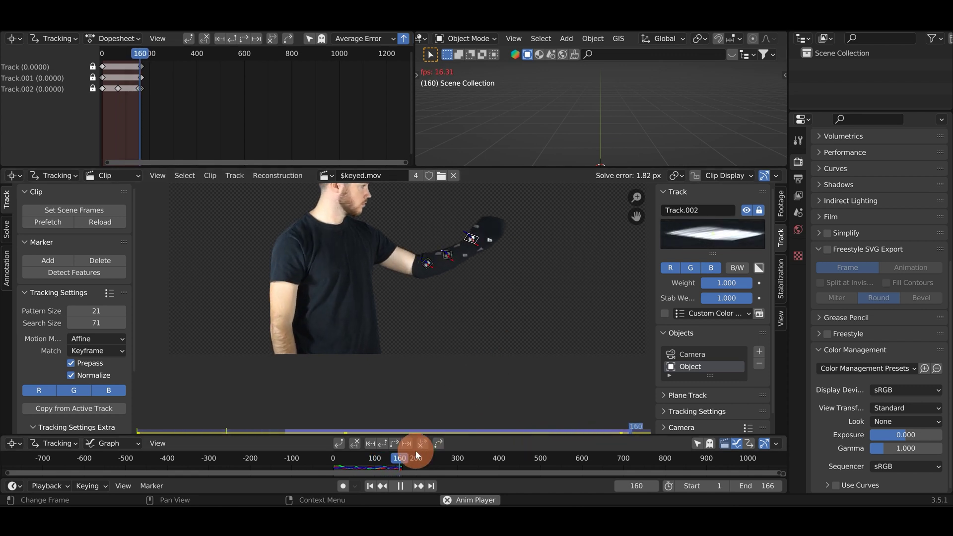
click(400, 486)
At frame 1, place a marker on the bright patch at the sleeve's lower edge near the hand and enlarge it beyond the patch.
click(370, 486)
scroll(466, 325, up, 6)
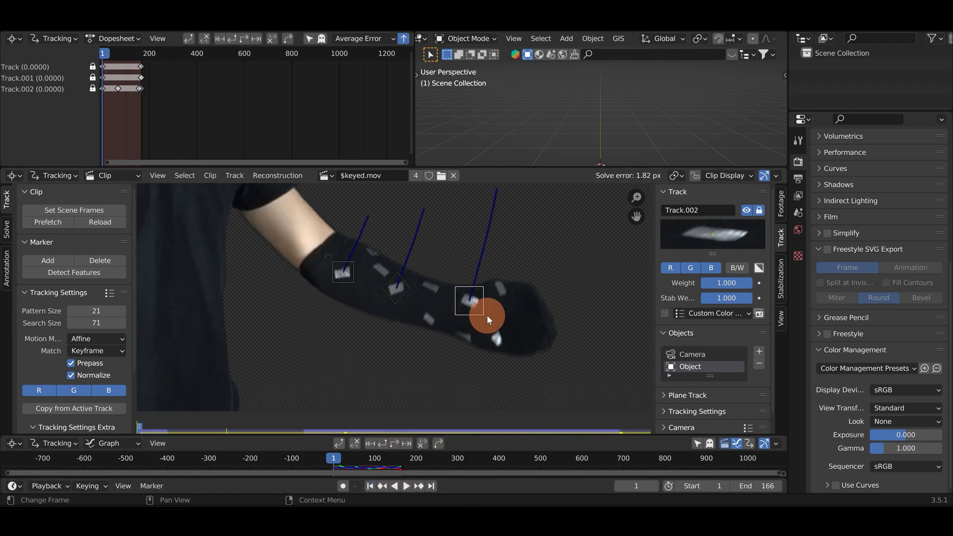
scroll(452, 347, up, 2)
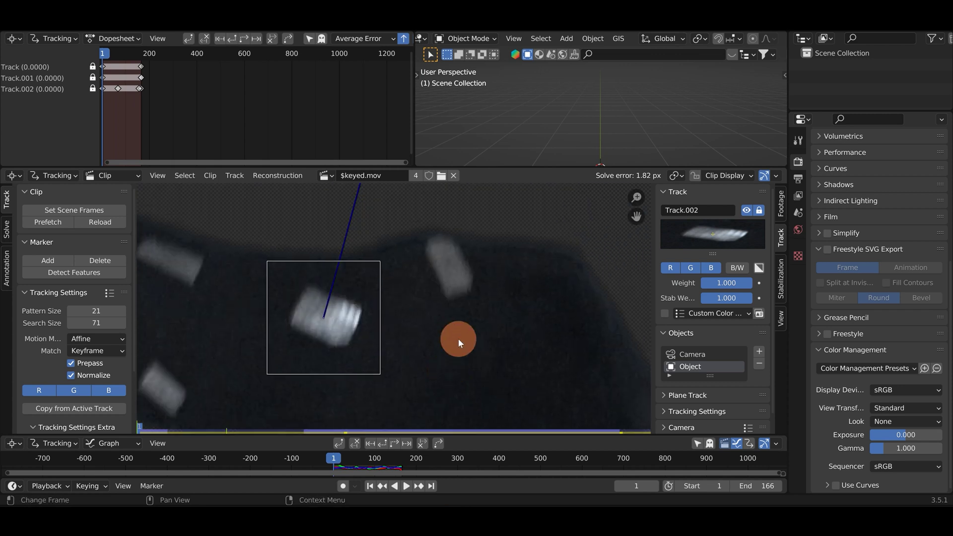
scroll(445, 304, down, 5)
scroll(437, 319, up, 3)
scroll(435, 317, up, 2)
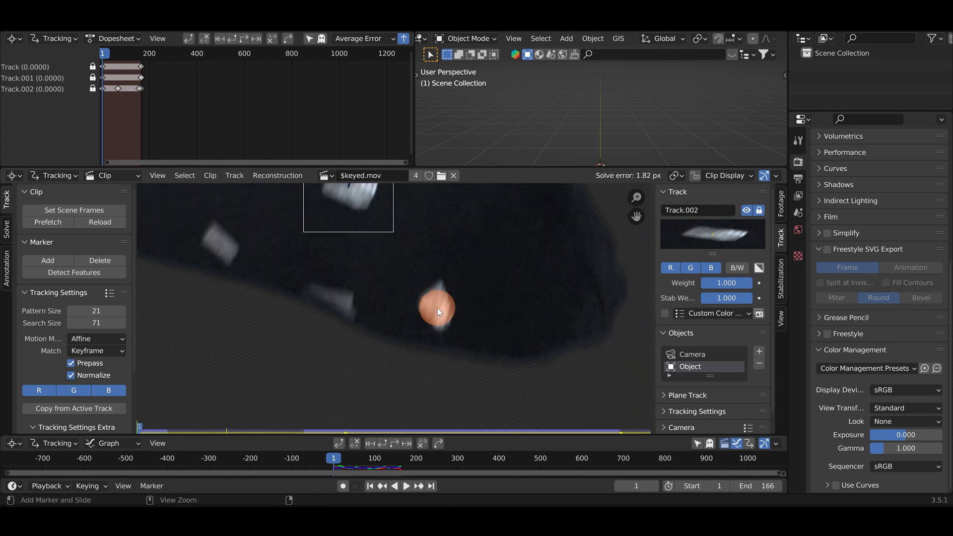
ctrl+click(436, 312)
scroll(437, 311, down, 2)
key(s)
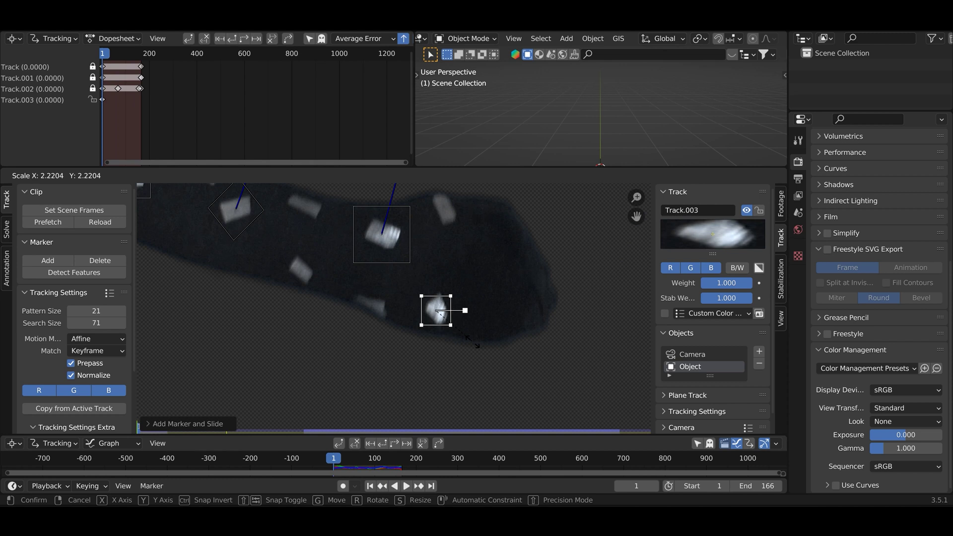
click(486, 358)
scroll(481, 362, down, 4)
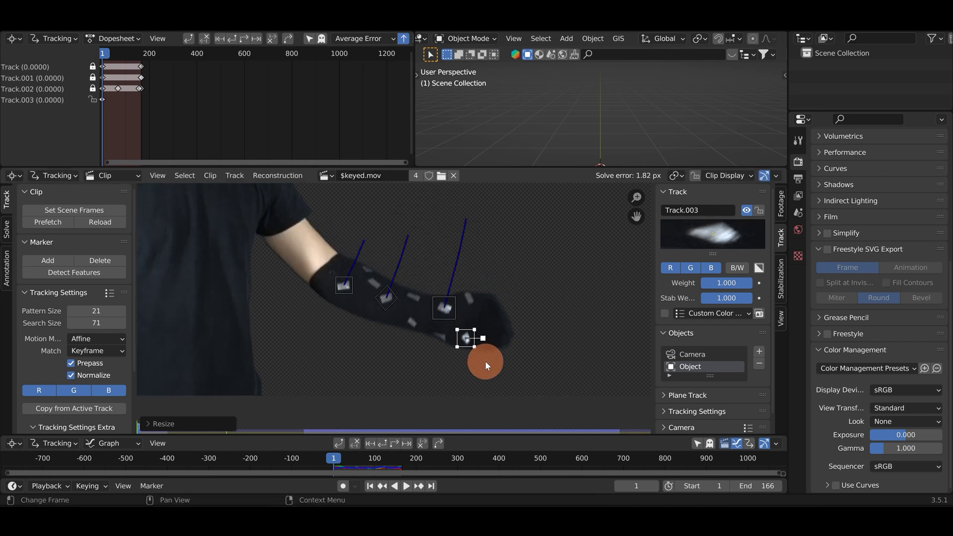
Track the new hand marker forward from frame 1, and re-enable it on its patch at frame 43.
click(396, 443)
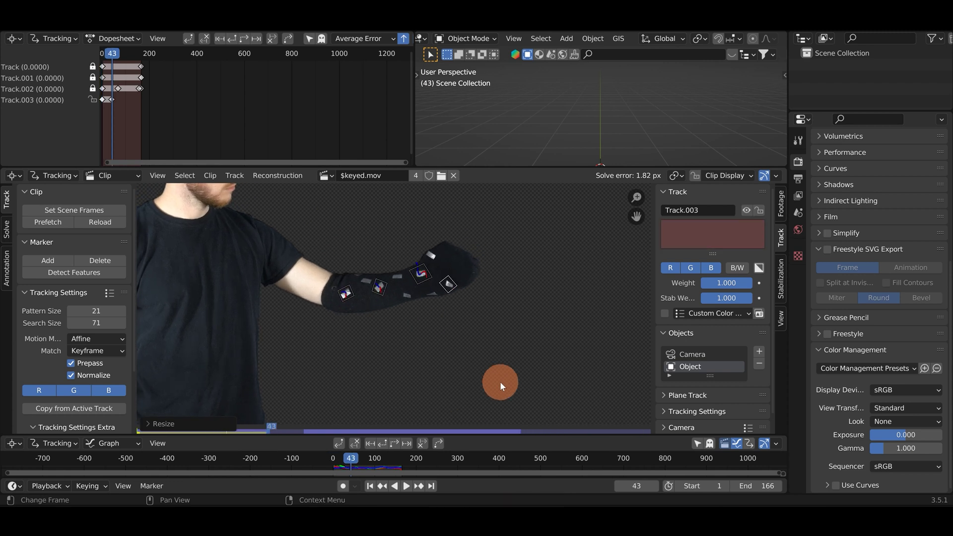
scroll(430, 281, up, 5)
click(442, 294)
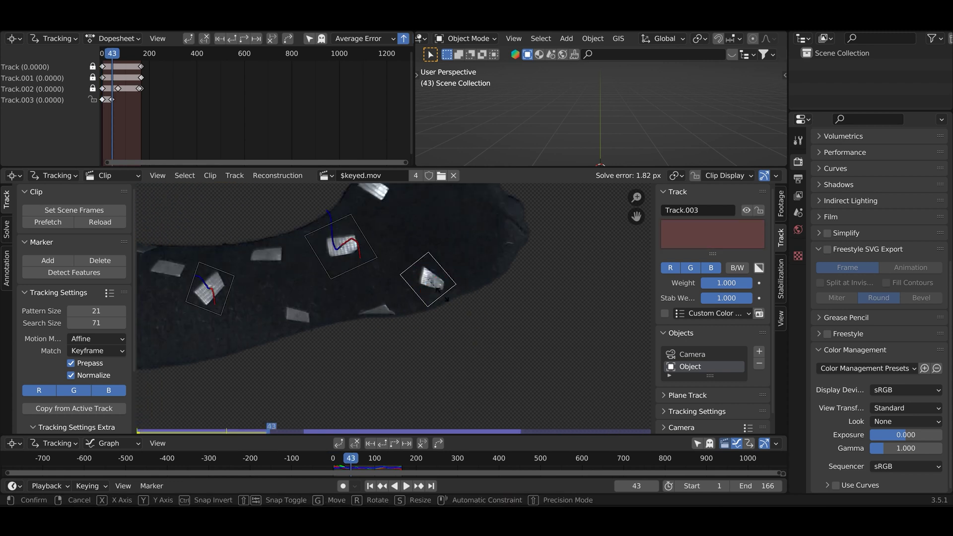
key(s)
click(442, 293)
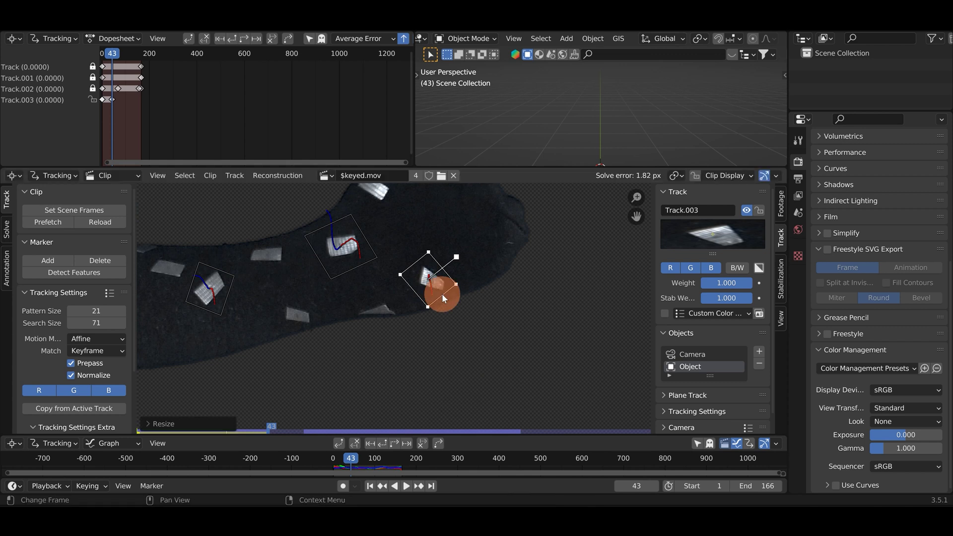
Track the hand marker forward from frame 43, re-enable it on its patch at frame 60, continue through frame 166, and lock its track.
click(394, 443)
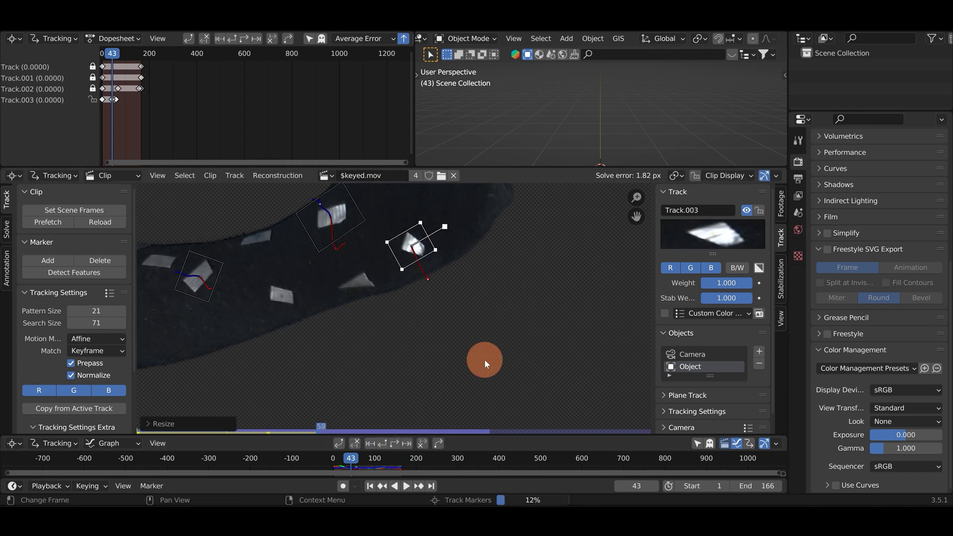
click(460, 302)
key(s)
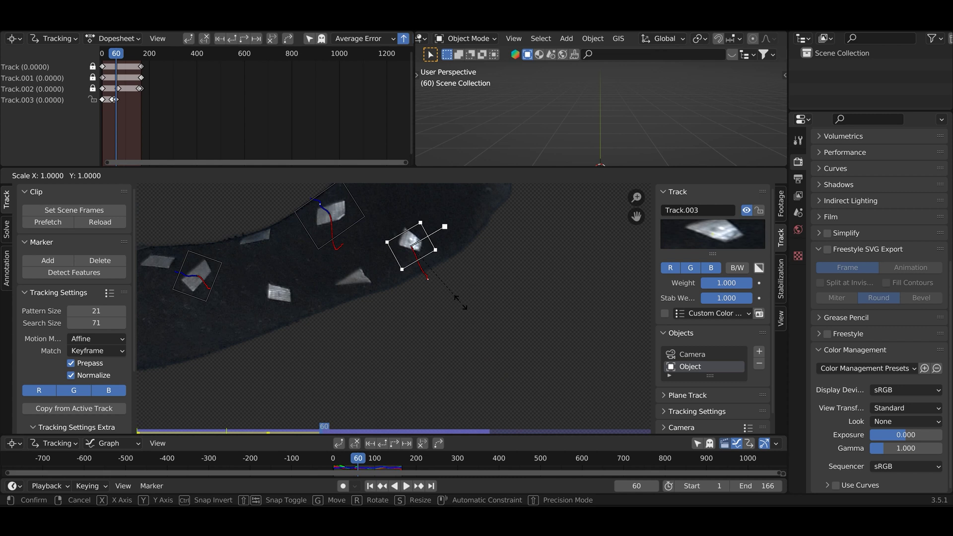
click(460, 302)
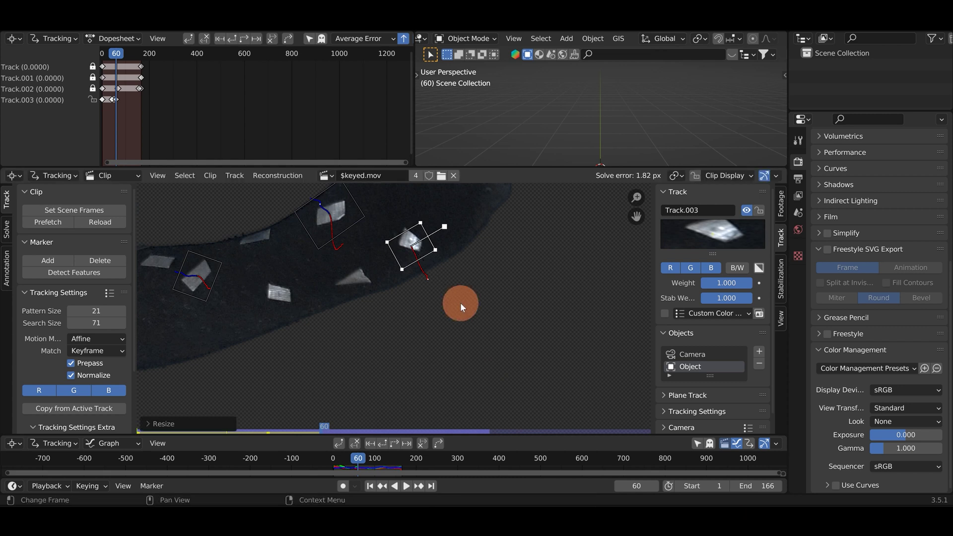
click(395, 441)
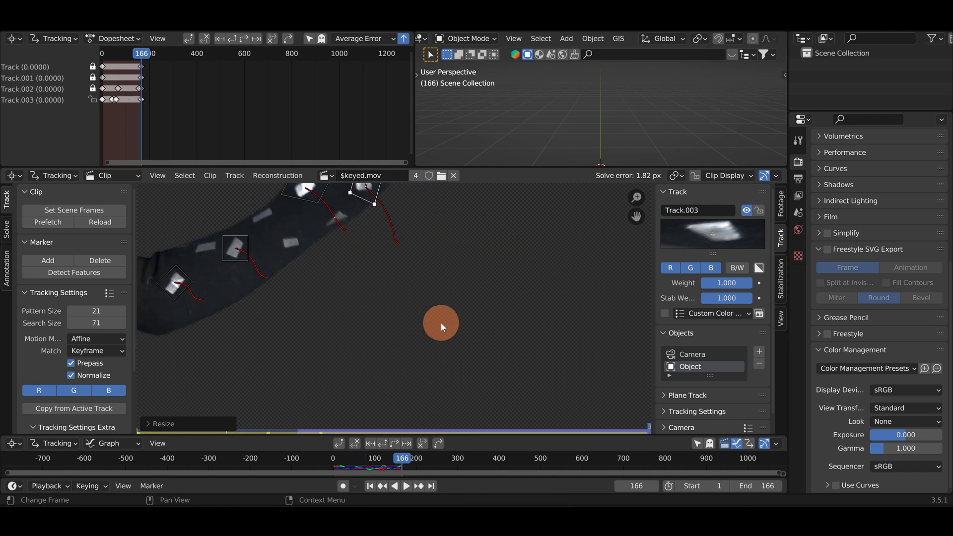
click(759, 210)
At frame 166, place a marker on the faint patch near the sleeve's lower edge mid-forearm and enlarge it about four times.
scroll(335, 273, up, 1)
middle_drag(331, 273, 374, 365)
scroll(358, 365, up, 6)
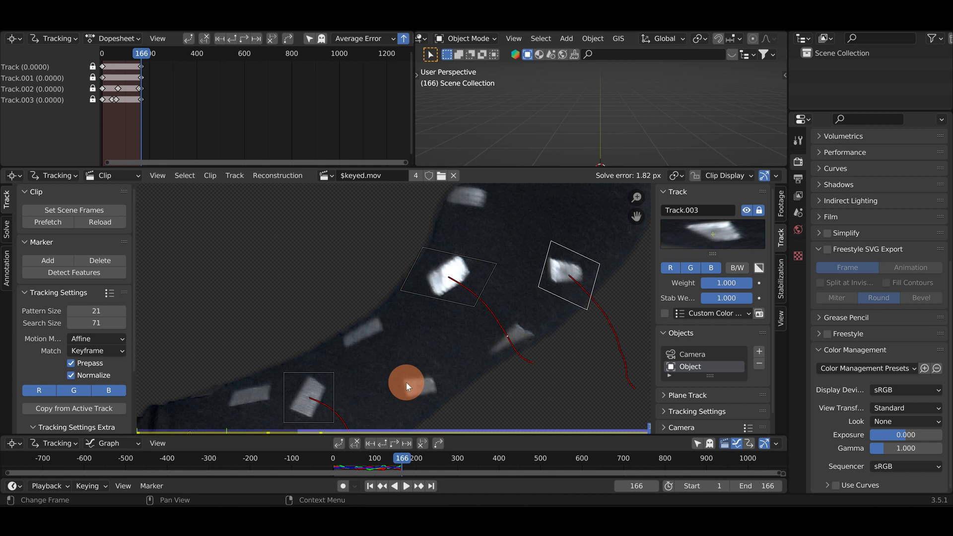
ctrl+click(364, 303)
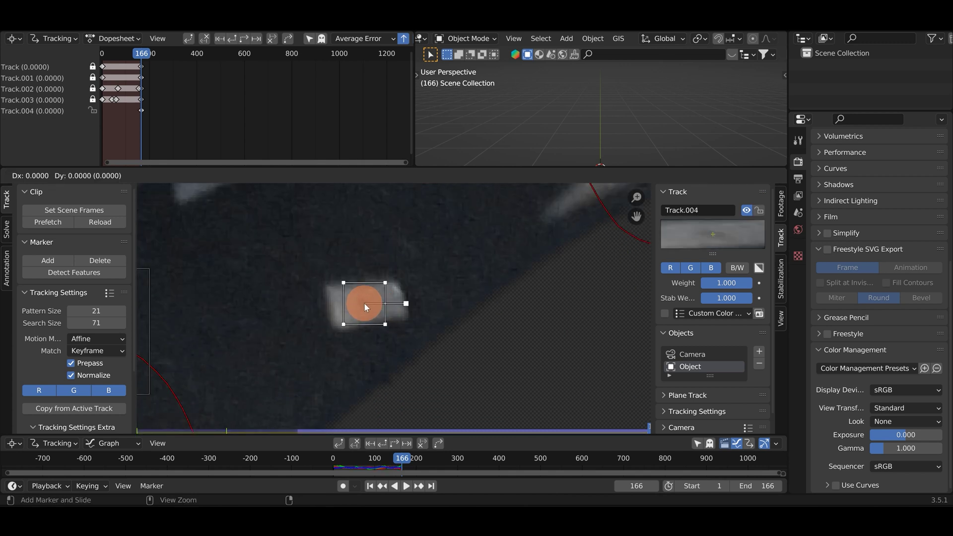
key(s)
click(483, 389)
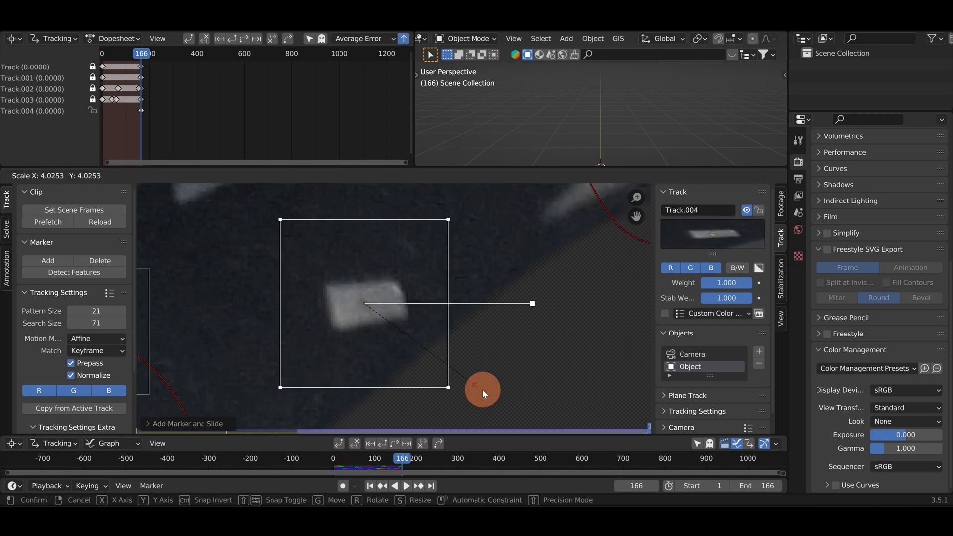
scroll(487, 357, down, 6)
middle_drag(477, 337, 426, 296)
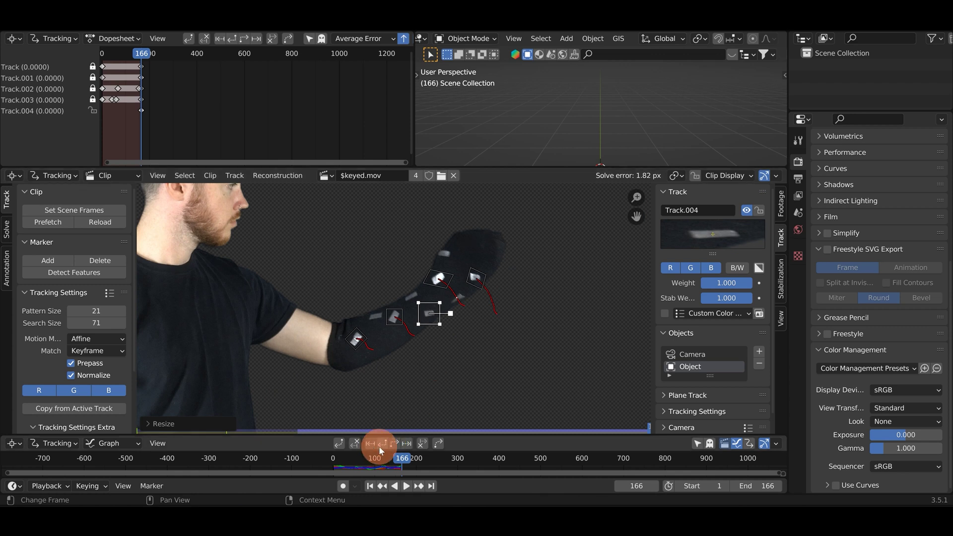
Track the mid-forearm marker backward from frame 166, re-enabling it on its patch at frame 69 before continuing backward.
key(ctrl+shift+t)
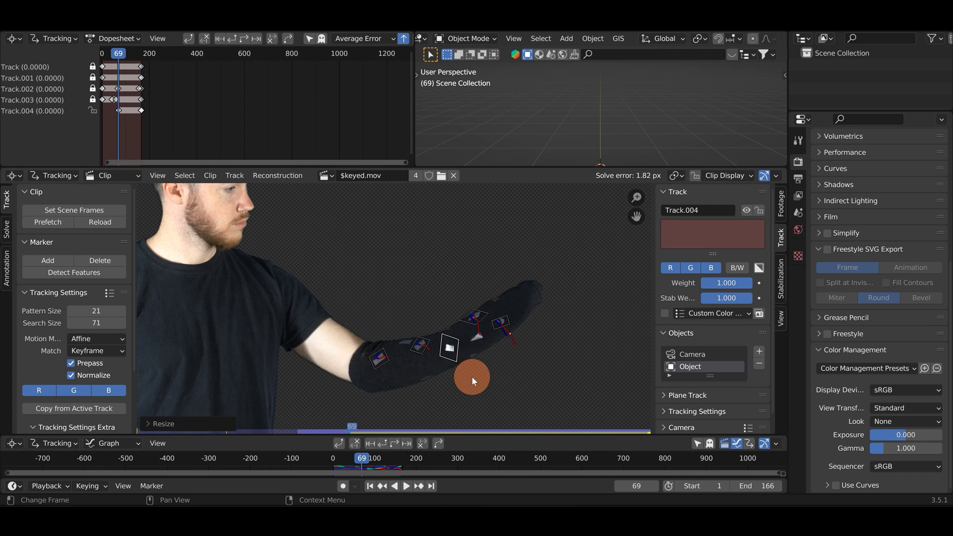
scroll(484, 352, up, 4)
key(s)
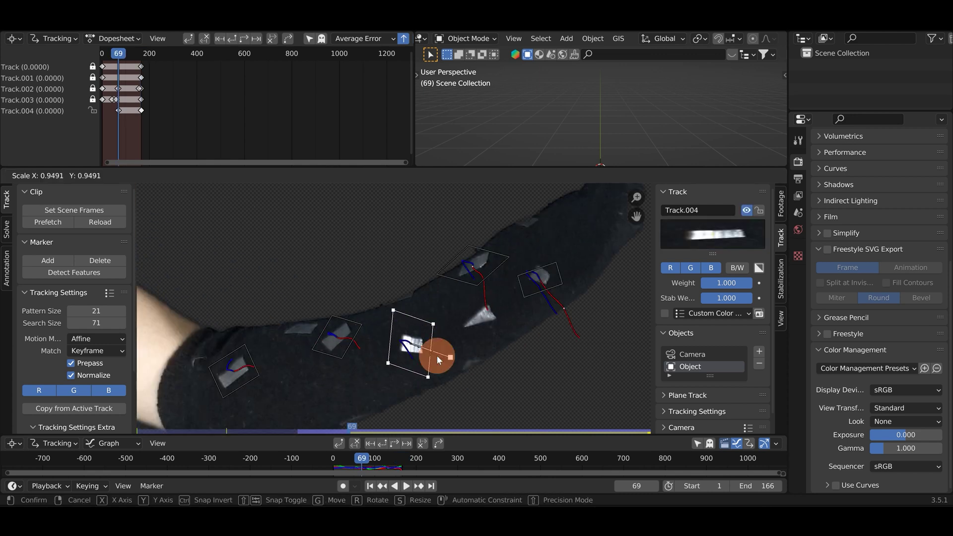
click(437, 356)
scroll(441, 361, down, 5)
click(381, 442)
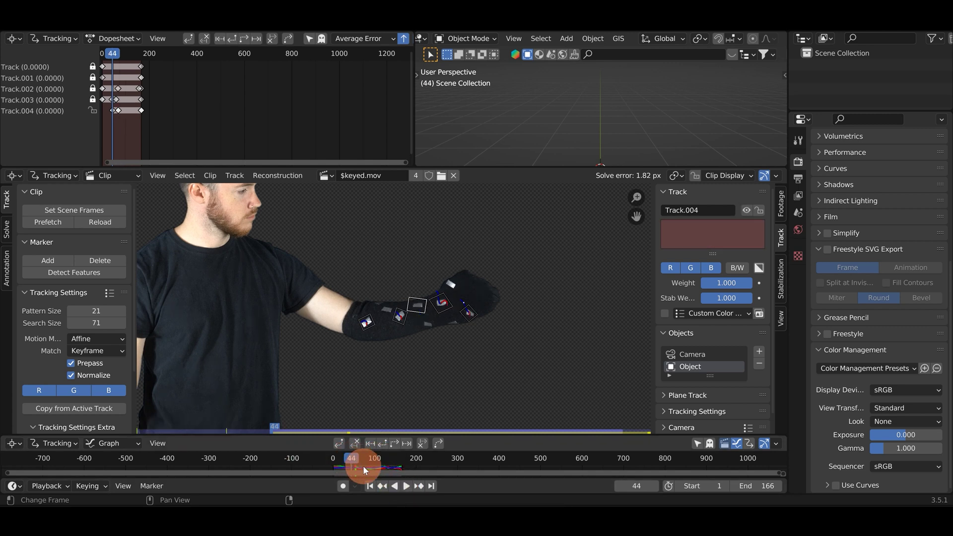
Return to frame 54, re-key the mid-forearm marker on its patch, and track it backward one frame at a time to frame 49.
drag(353, 457, 356, 457)
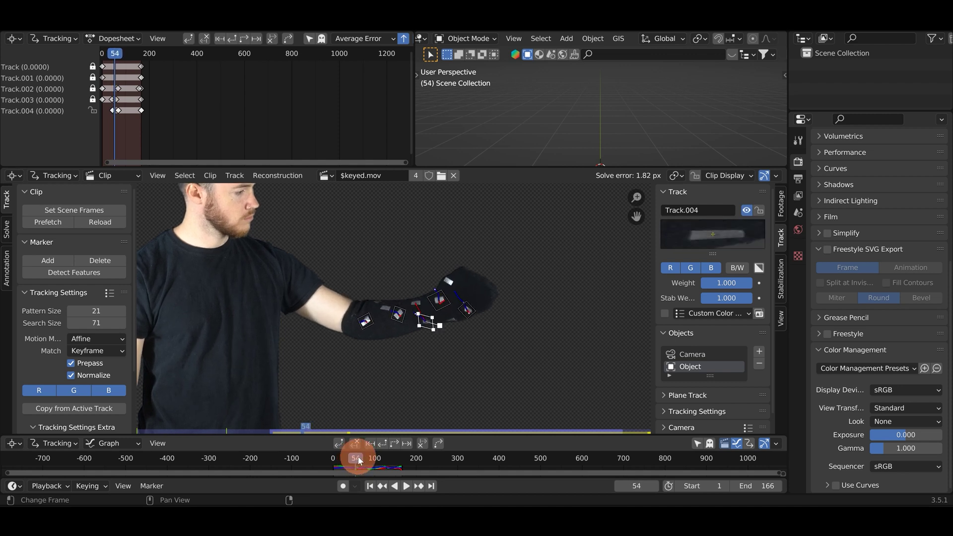
scroll(426, 339, up, 4)
scroll(426, 342, up, 3)
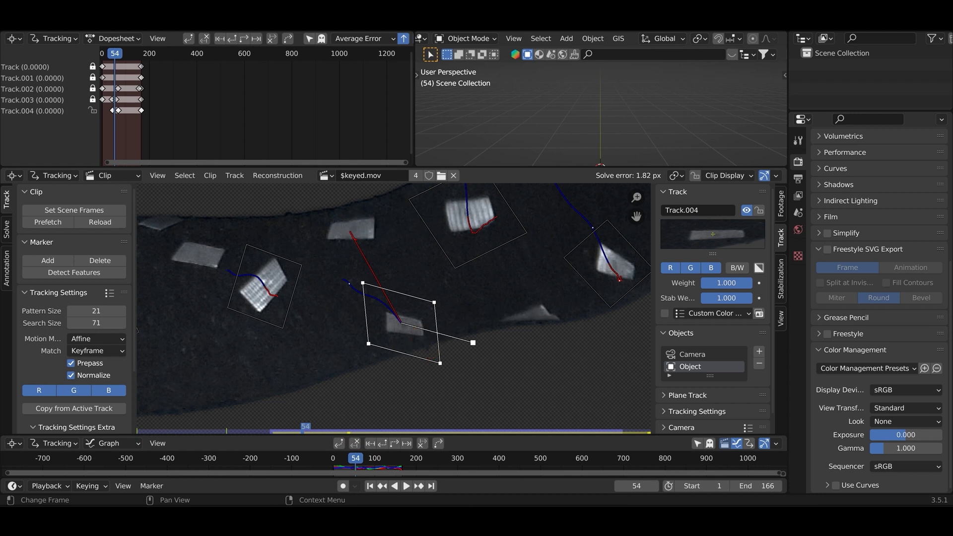
key(s)
click(430, 339)
scroll(431, 339, down, 5)
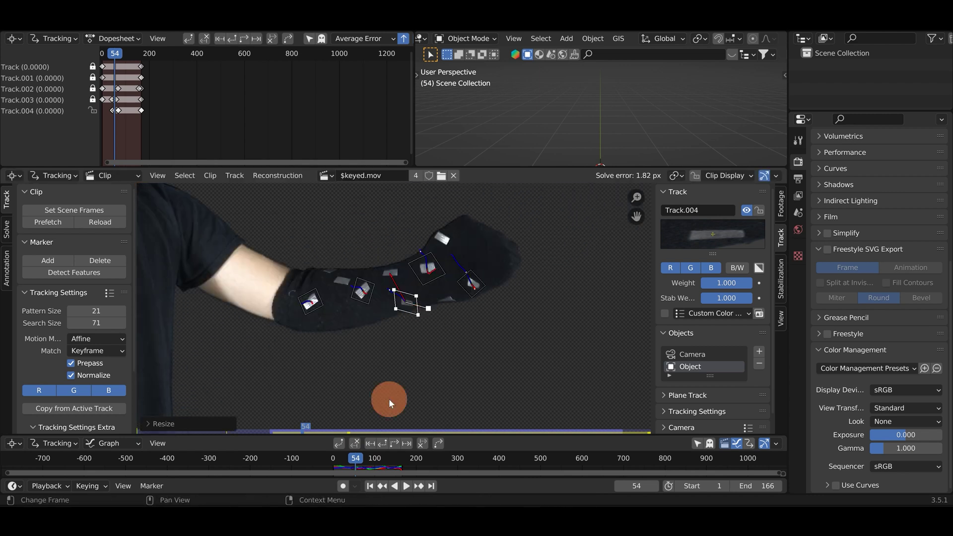
click(372, 444)
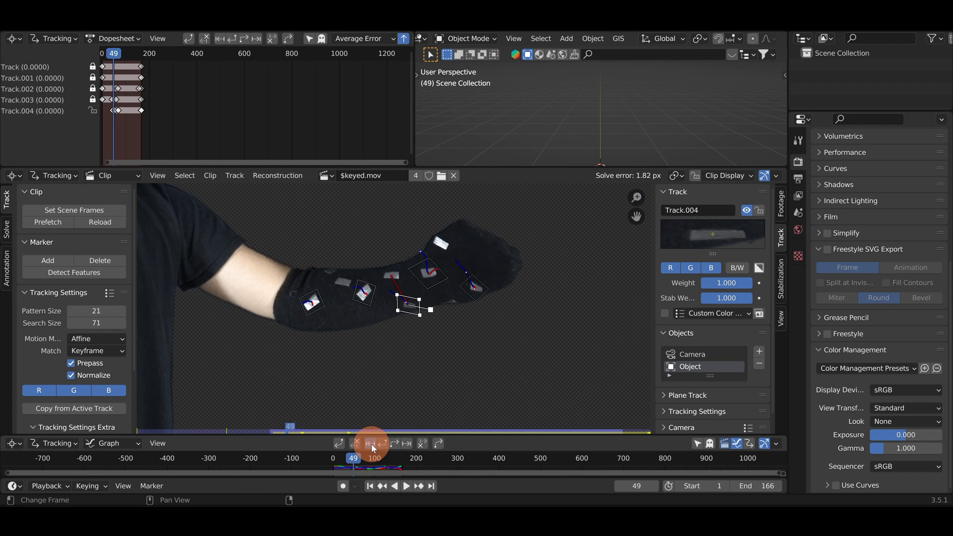
Track the mid-forearm marker backward from frame 49, re-enable it at frame 29, continue to frame 1, and lock its track.
click(386, 444)
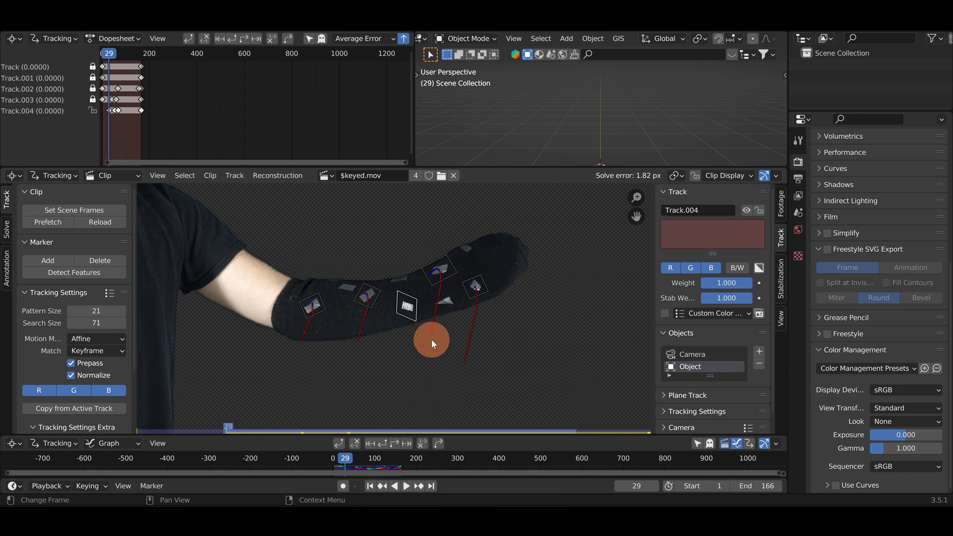
mouse_move(426, 314)
mouse_down()
mouse_move(427, 341)
mouse_move(426, 318)
mouse_up()
click(385, 446)
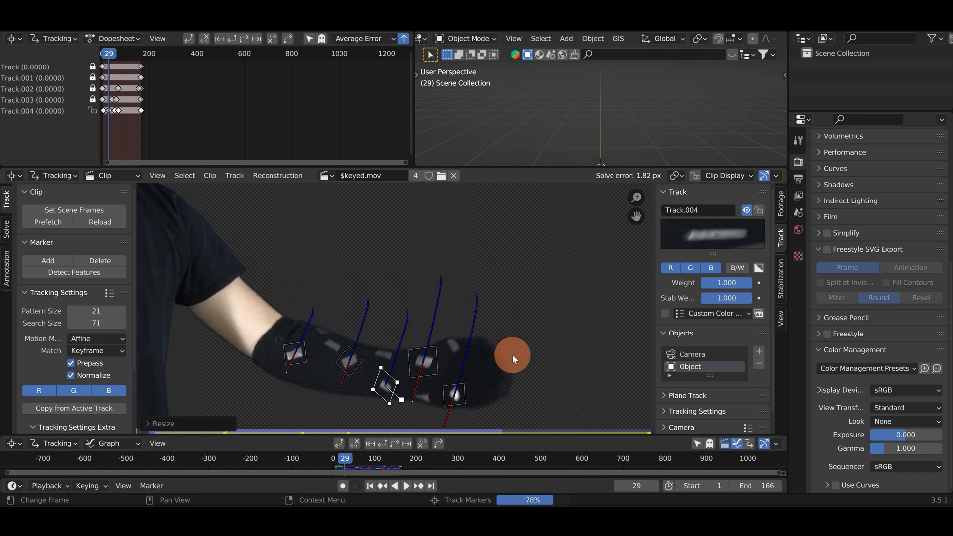
key(shift+Left)
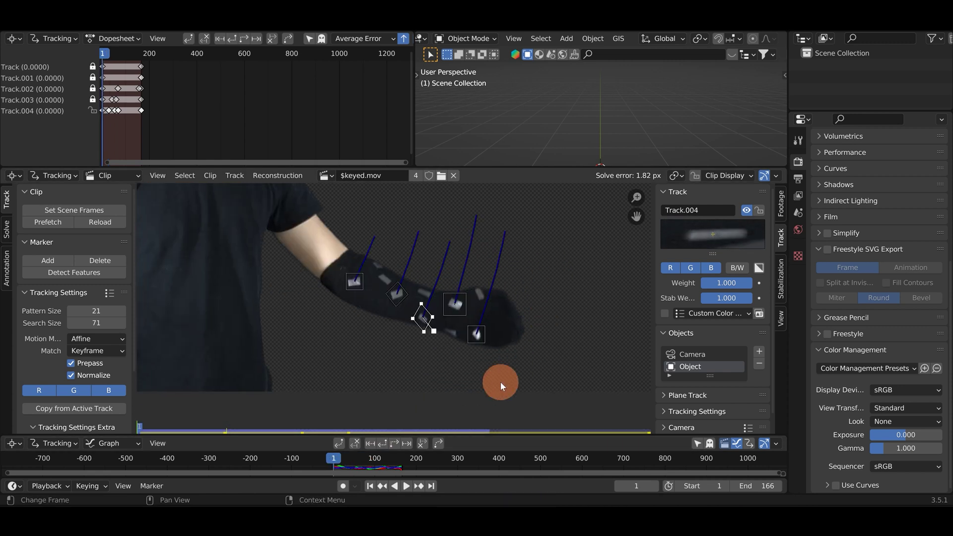
click(759, 211)
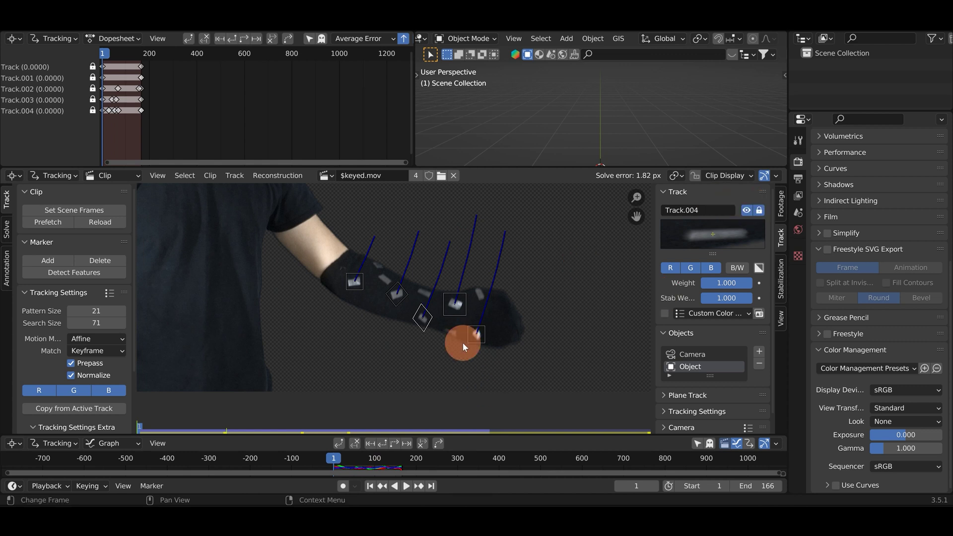
Play the clip to check the five locked tracks, and solve the object motion with the Tripod option enabled.
click(407, 486)
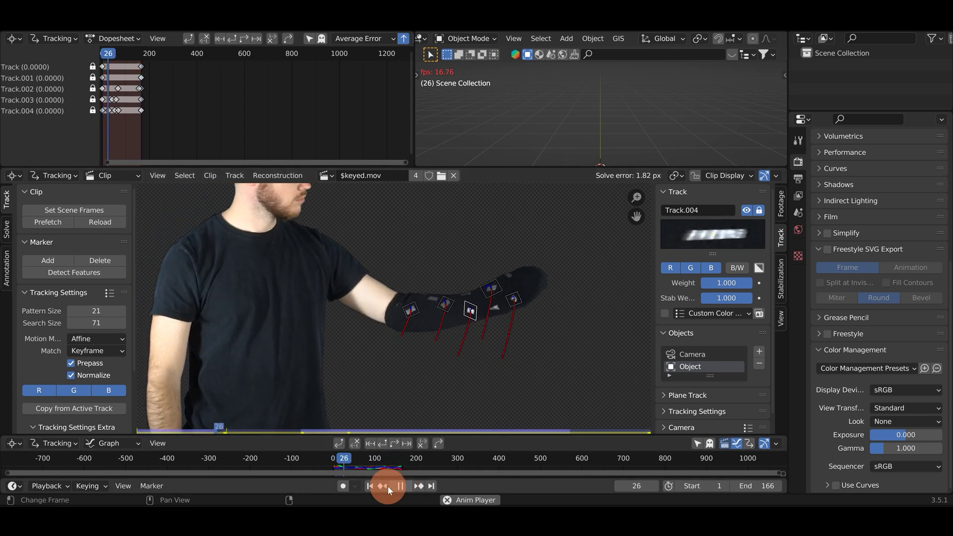
key(Escape)
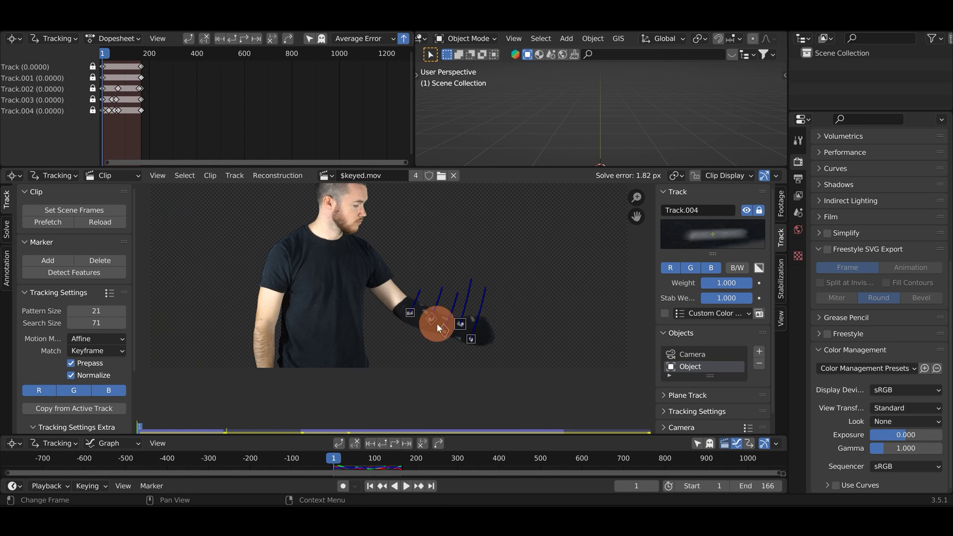
click(7, 229)
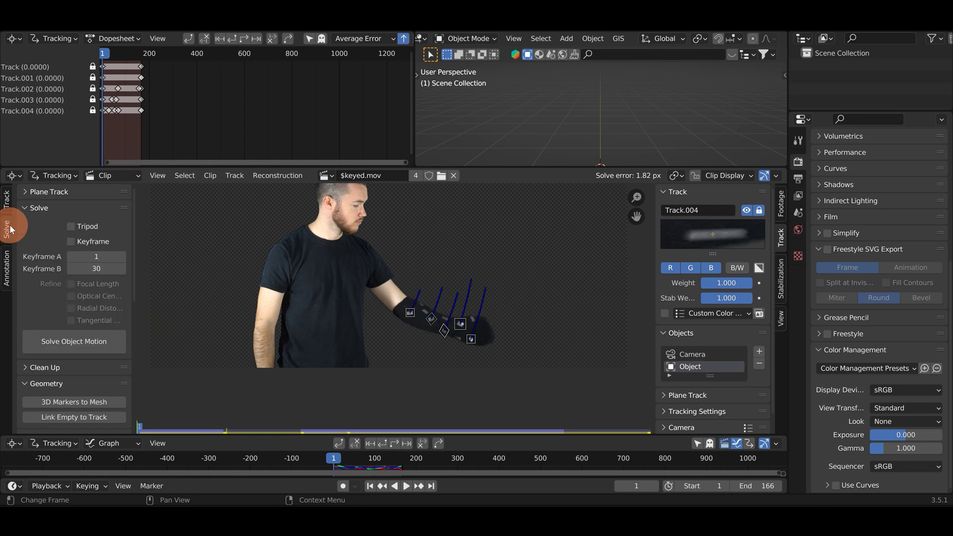
click(72, 229)
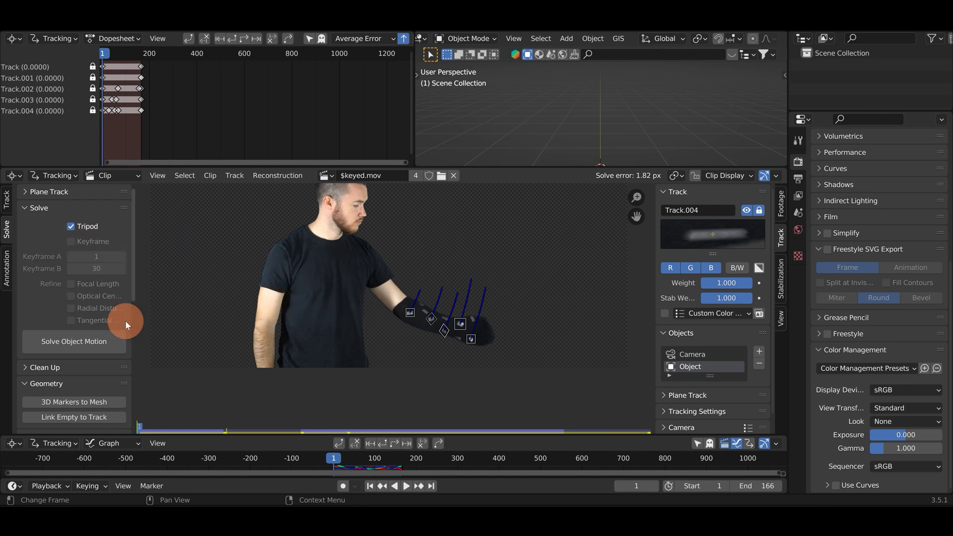
click(85, 349)
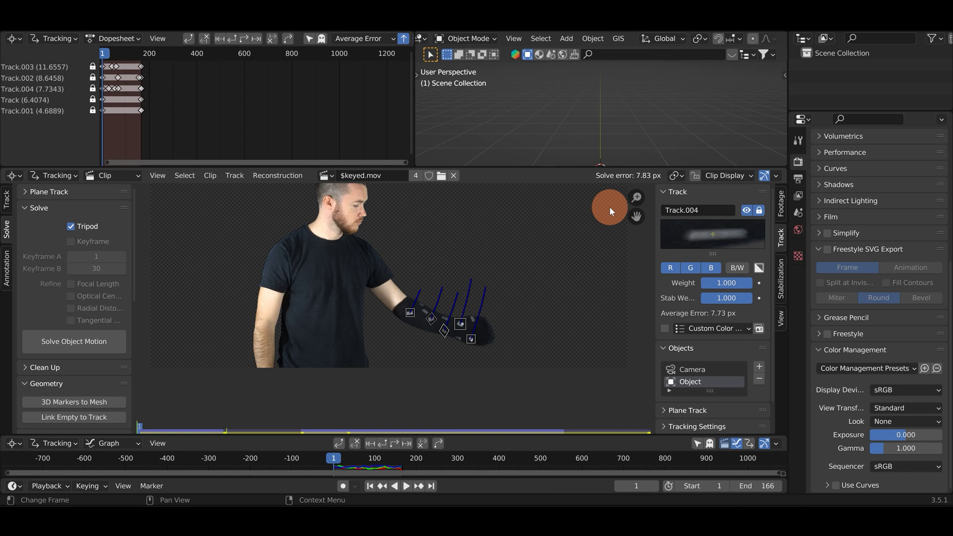
Replay the clip from frame 1 and examine how closely the five solved markers stay on their sleeve patches.
key(space)
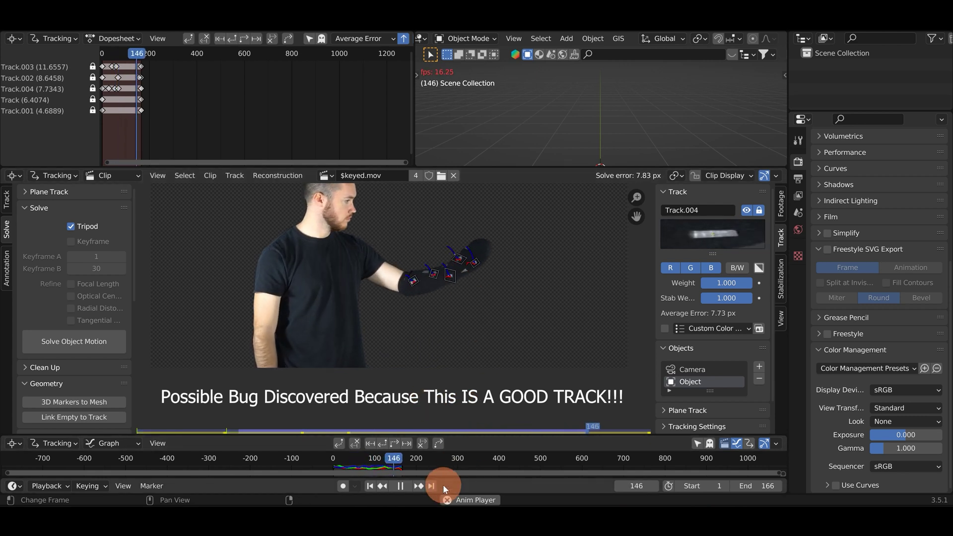
click(402, 486)
click(368, 486)
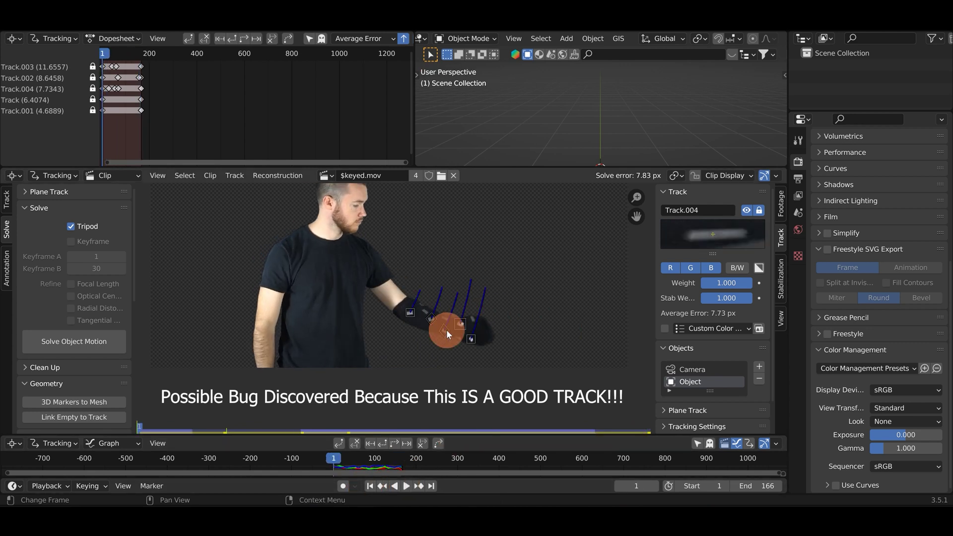
scroll(444, 325, up, 2)
scroll(443, 323, up, 3)
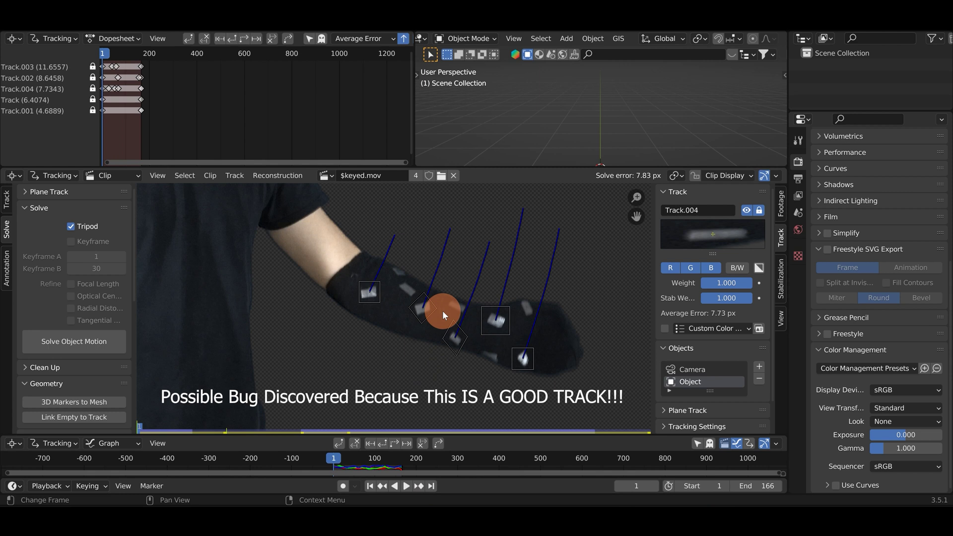
click(406, 487)
scroll(454, 270, down, 4)
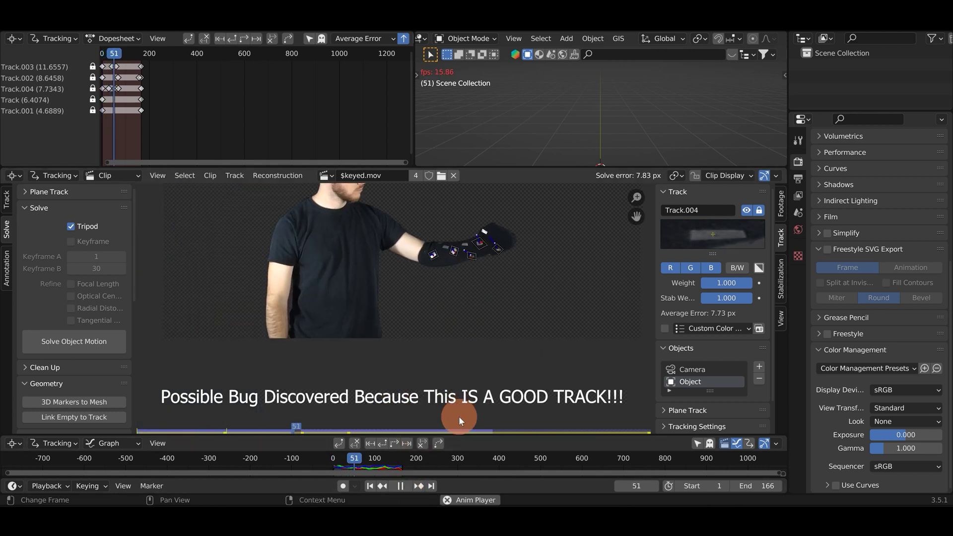
click(401, 486)
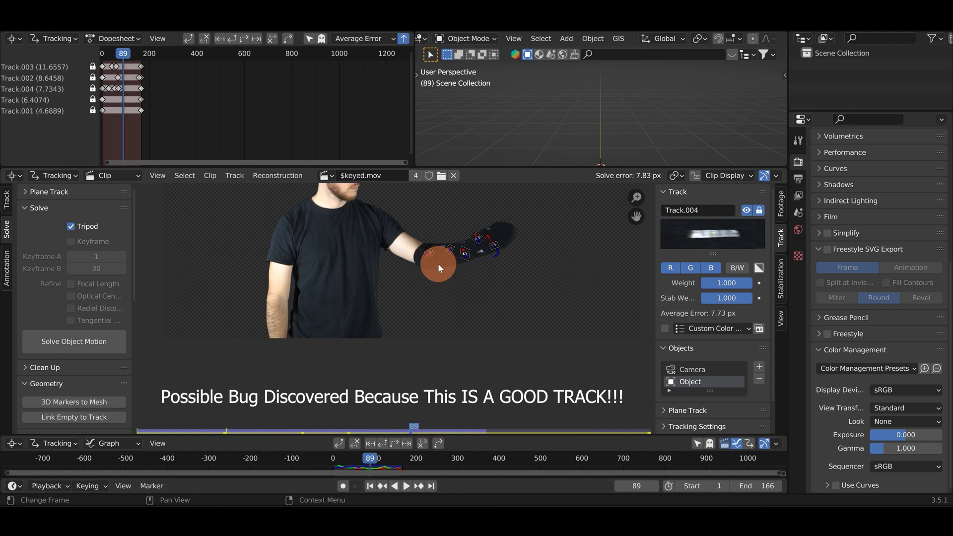
scroll(435, 262, up, 3)
middle_drag(420, 286, 407, 322)
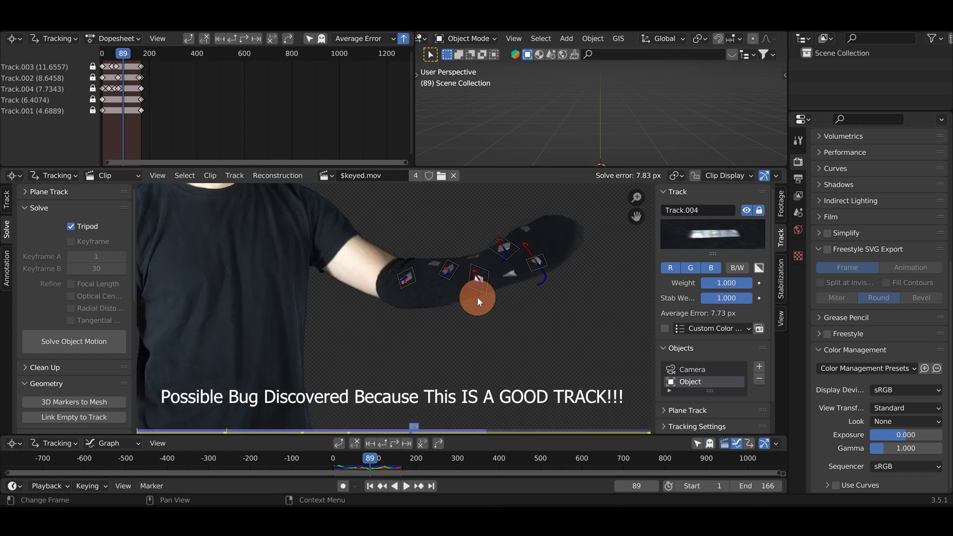
scroll(491, 249, down, 3)
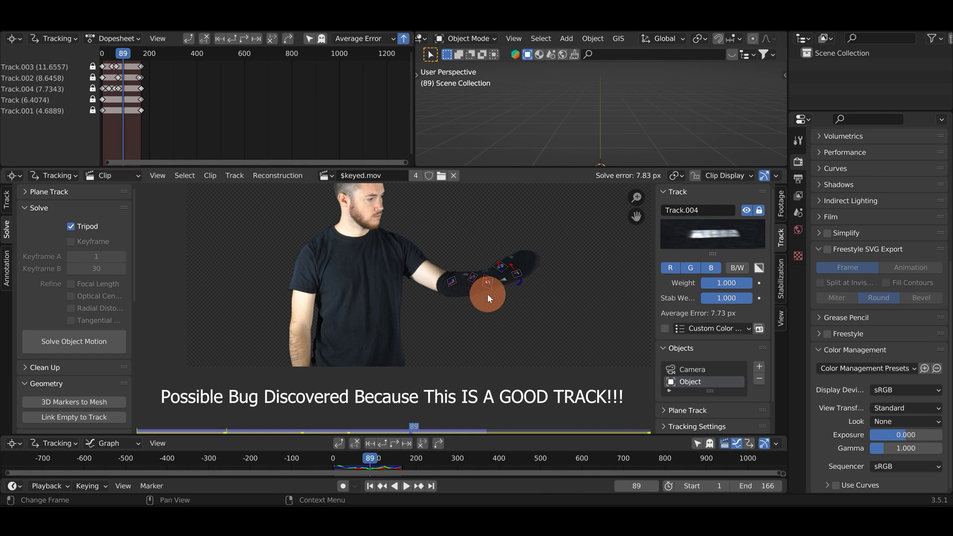
Set up the tracking scene for the keyed footage and switch to the Layout workspace to view the generated objects.
scroll(57, 311, down, 2)
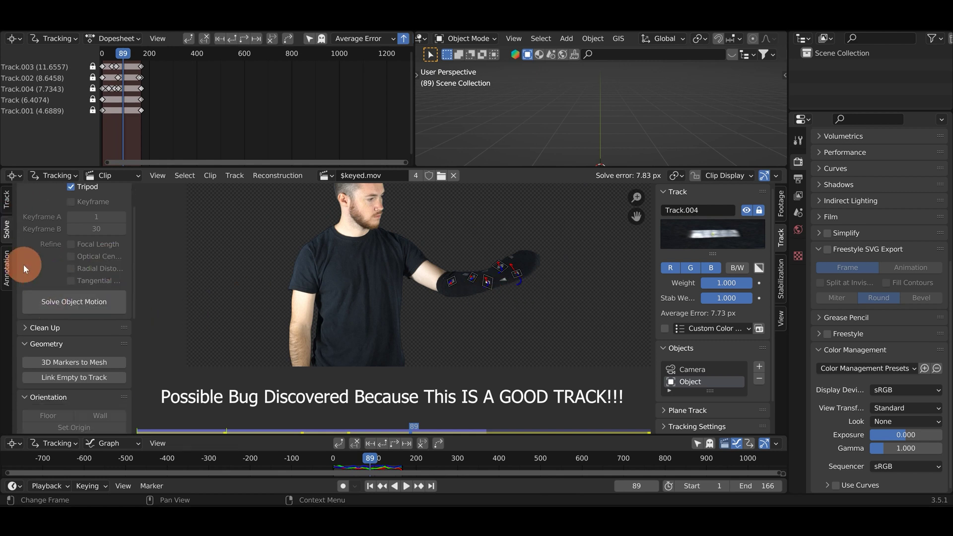
scroll(72, 301, down, 2)
scroll(73, 304, down, 8)
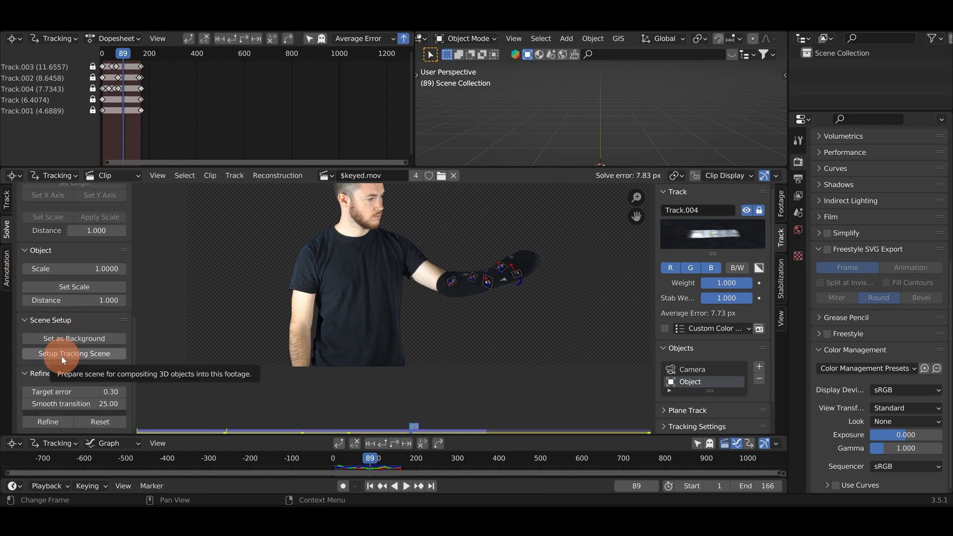
click(61, 355)
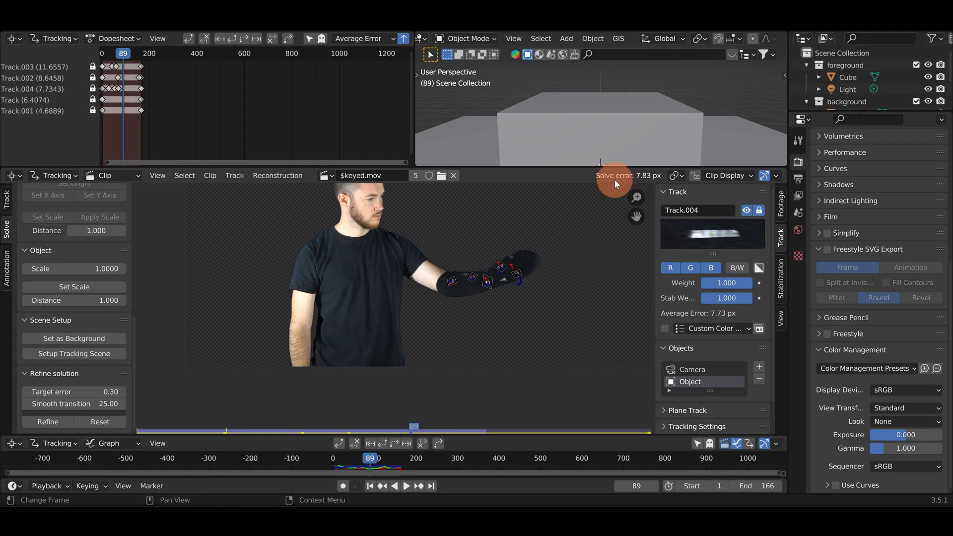
click(164, 31)
scroll(462, 204, down, 3)
middle_drag(478, 219, 461, 159)
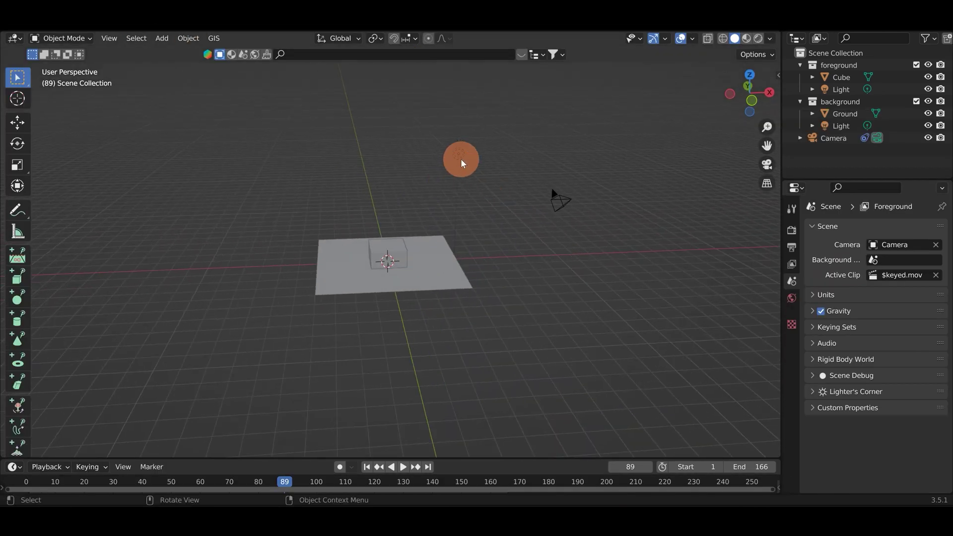
Play the footage through the camera view, stop and return to frame 1, and go back to the perspective view.
click(767, 165)
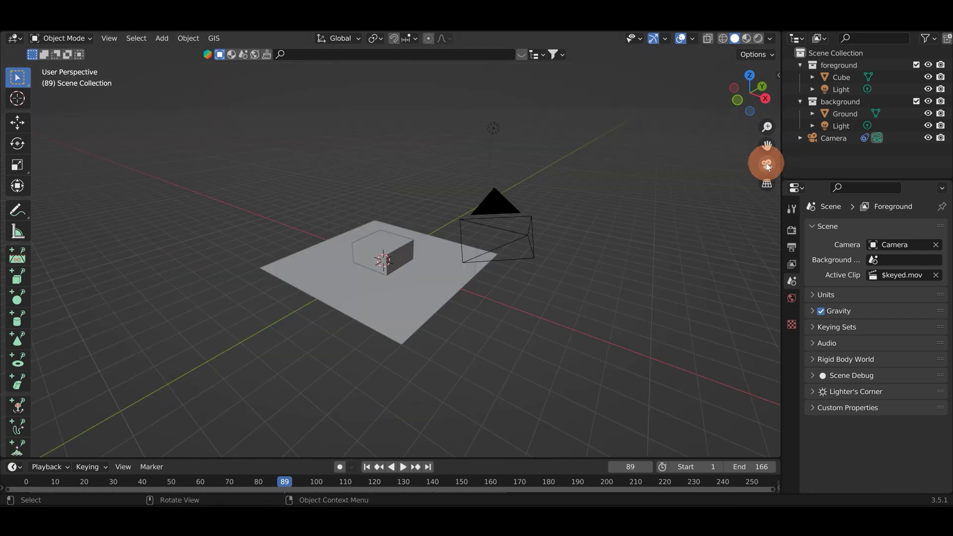
click(404, 468)
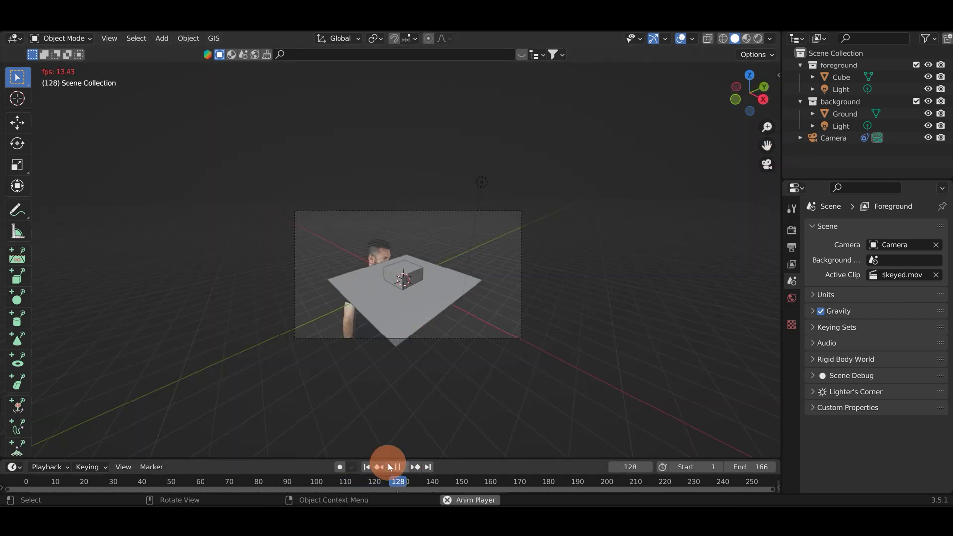
click(392, 467)
click(370, 466)
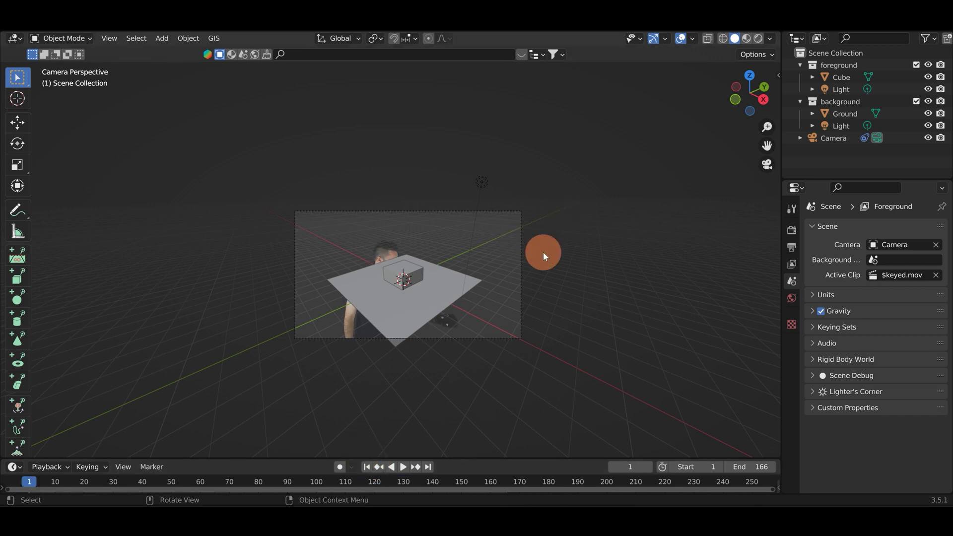
click(767, 164)
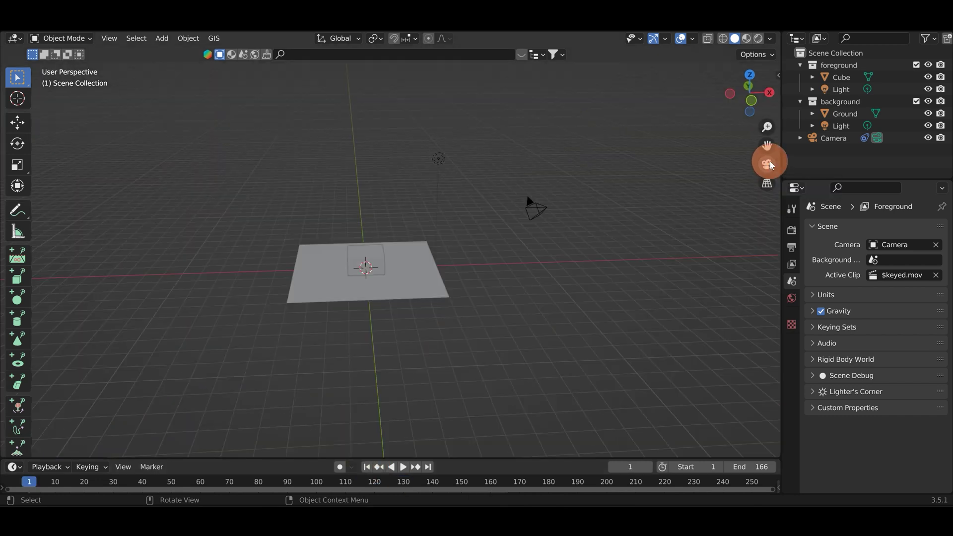
Set the camera's X, Y and Z location to 0 m.
click(536, 218)
key(n)
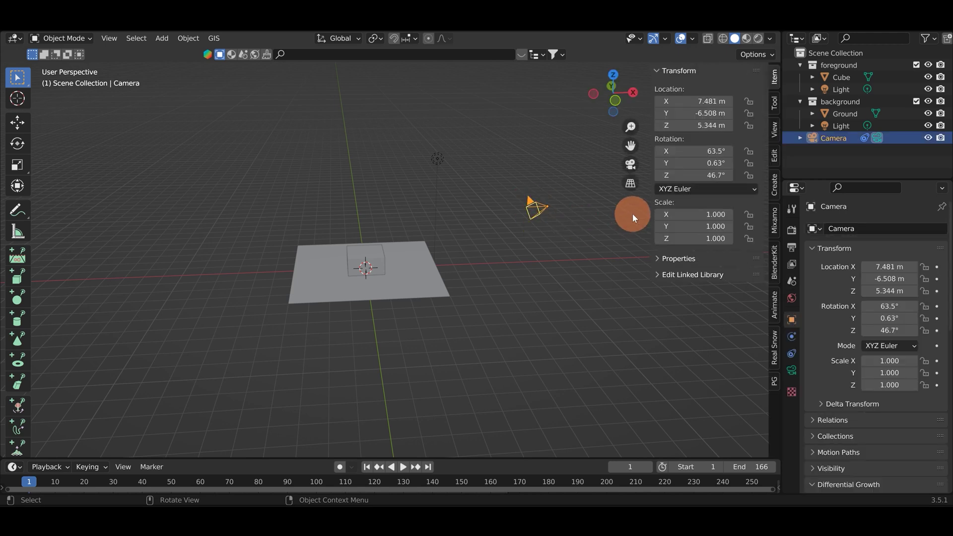
click(632, 214)
click(558, 208)
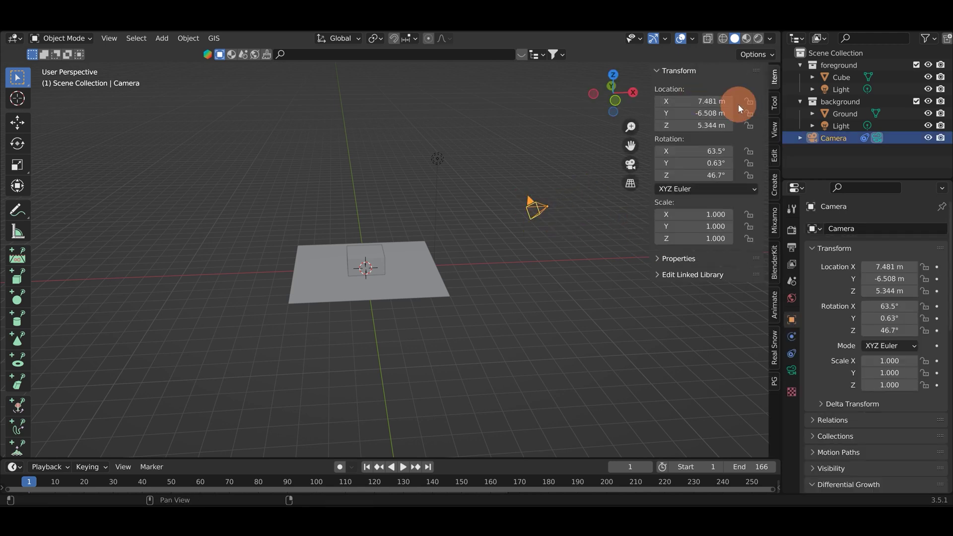
click(702, 101)
text(0)
click(693, 114)
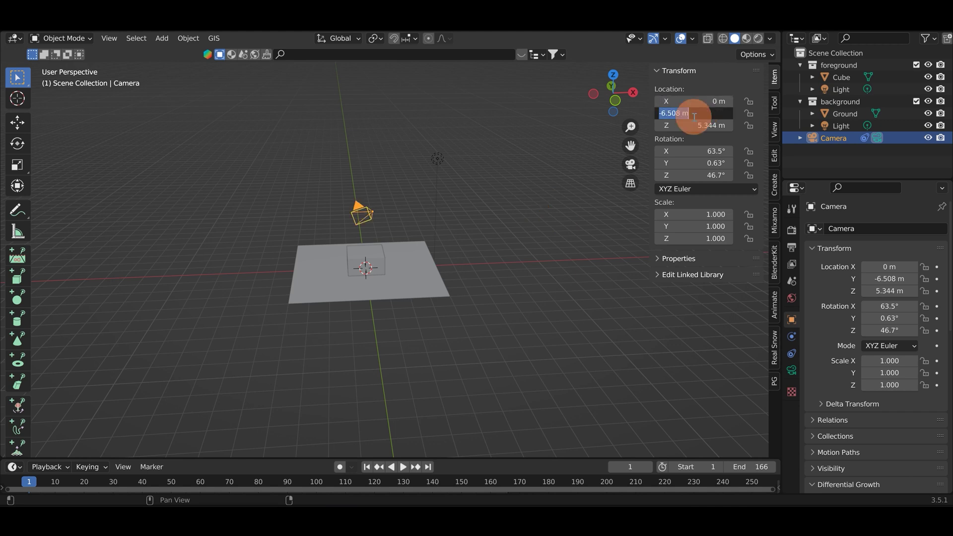
text(0)
key(Return)
click(702, 126)
text(0)
key(Return)
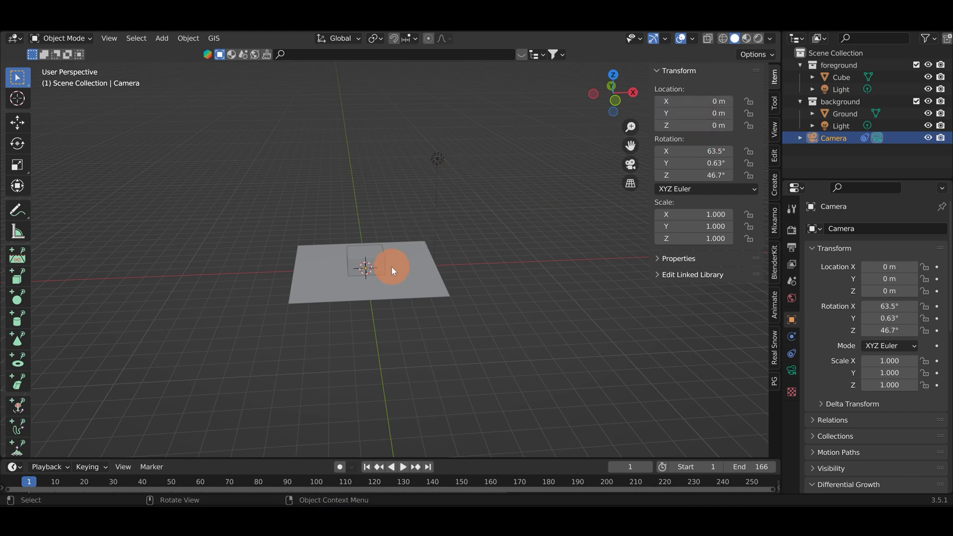
Delete the generated cube, ground plane and light from the scene.
click(377, 250)
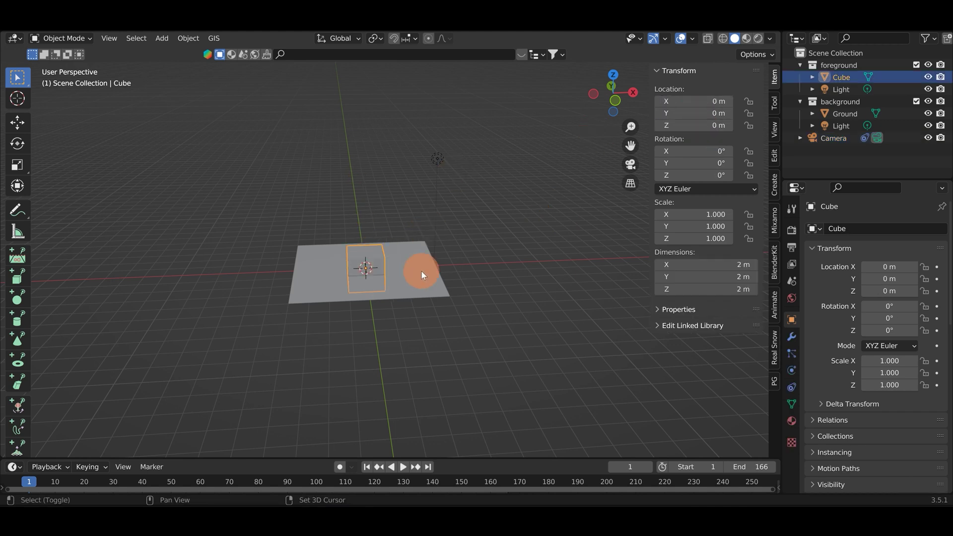
shift+click(421, 270)
shift+click(437, 158)
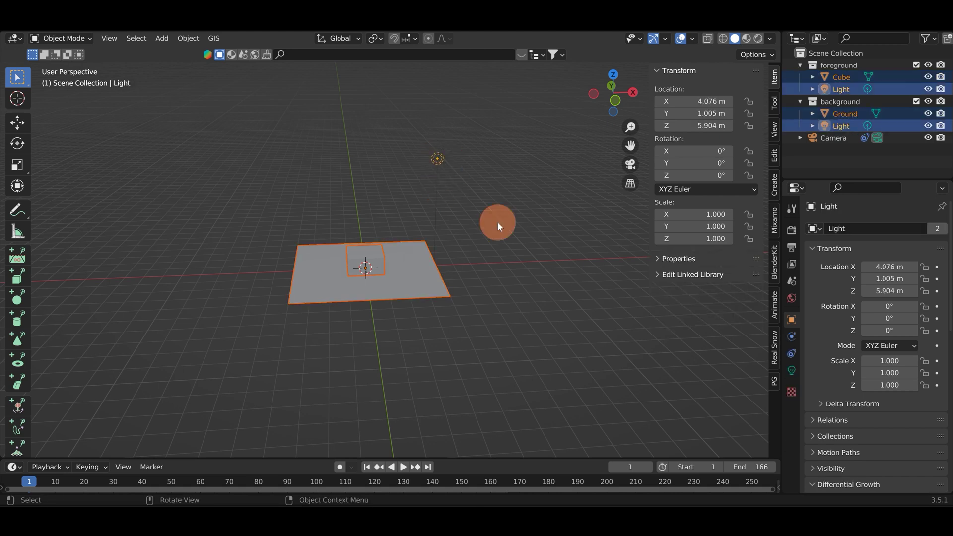
key(Delete)
Set the camera's rotation to 90° on X and 0° on Y and Z.
click(356, 273)
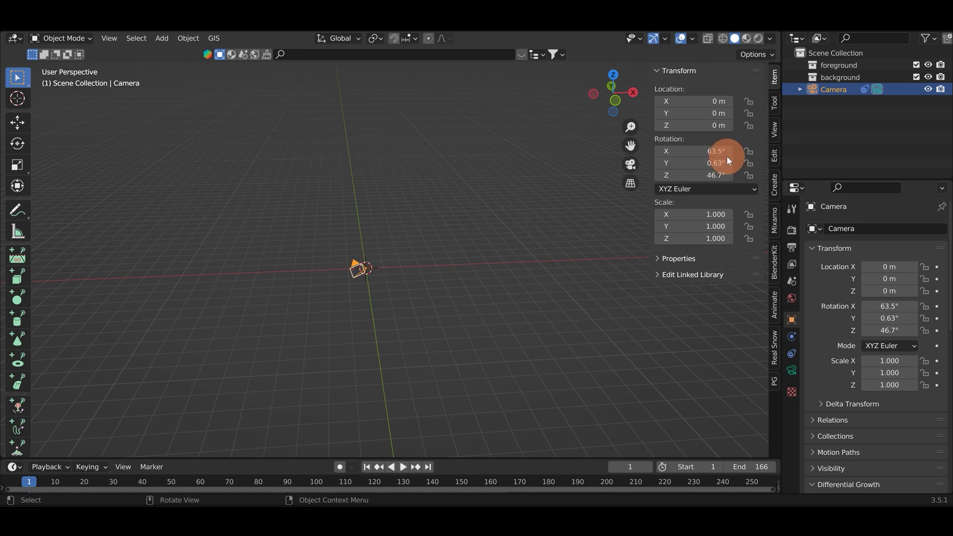
click(713, 152)
text(90)
key(Return)
click(707, 164)
text(0)
key(Return)
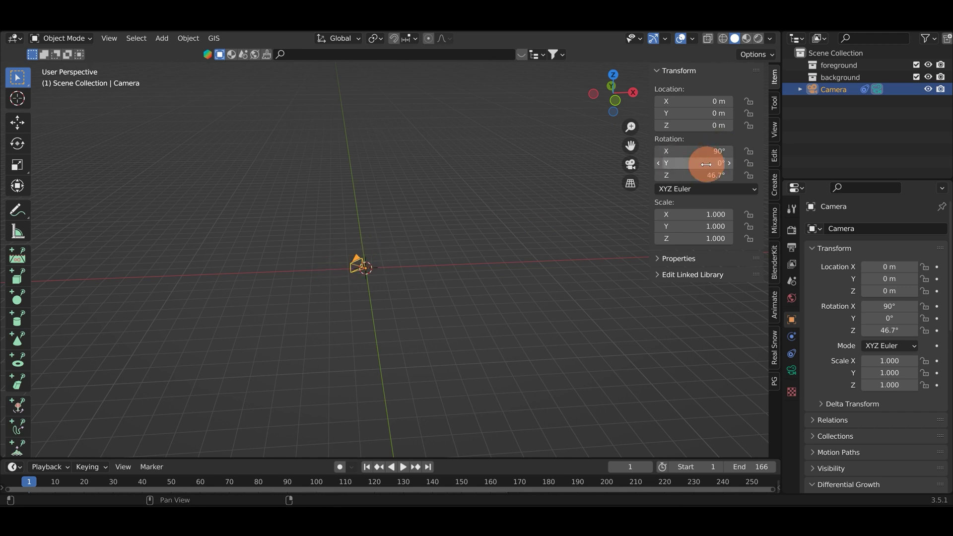
click(708, 176)
text(0)
key(Return)
click(454, 256)
Move the camera back from the origin along the Y axis to about -4.38 m.
middle_drag(346, 259, 361, 244)
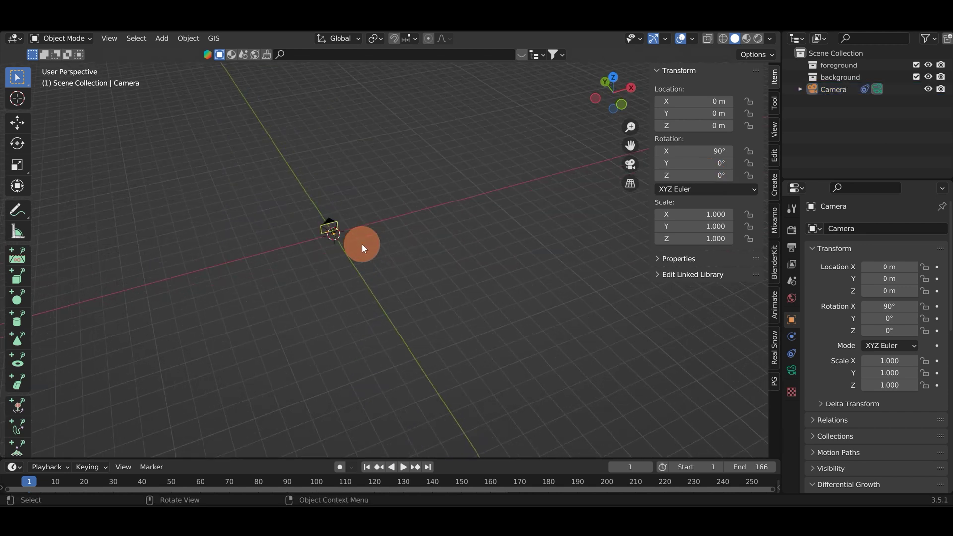
key(n)
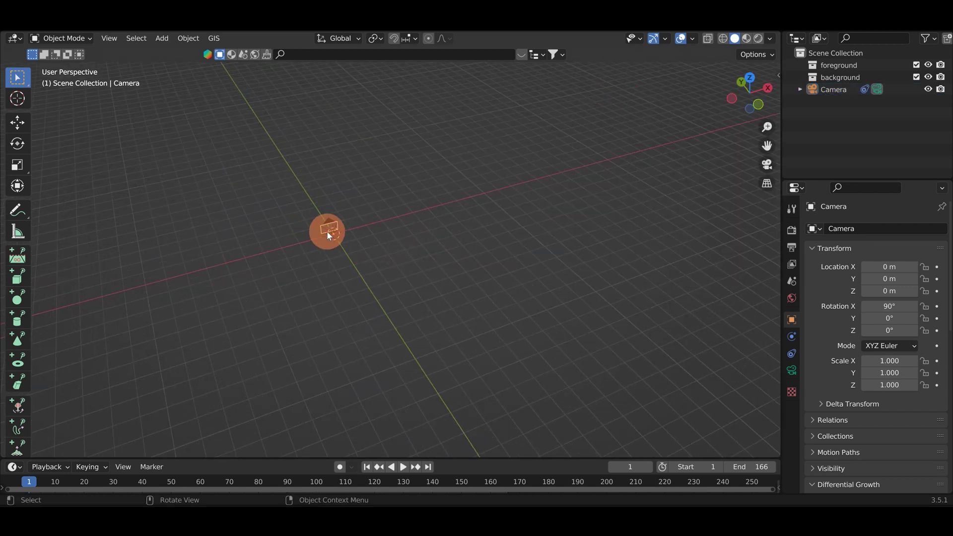
click(327, 230)
key(g)
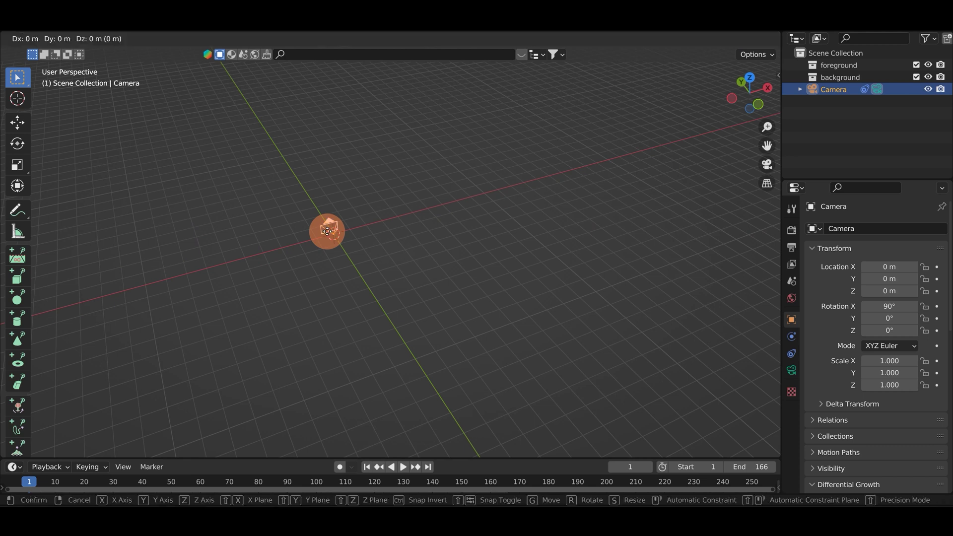
key(y)
click(640, 144)
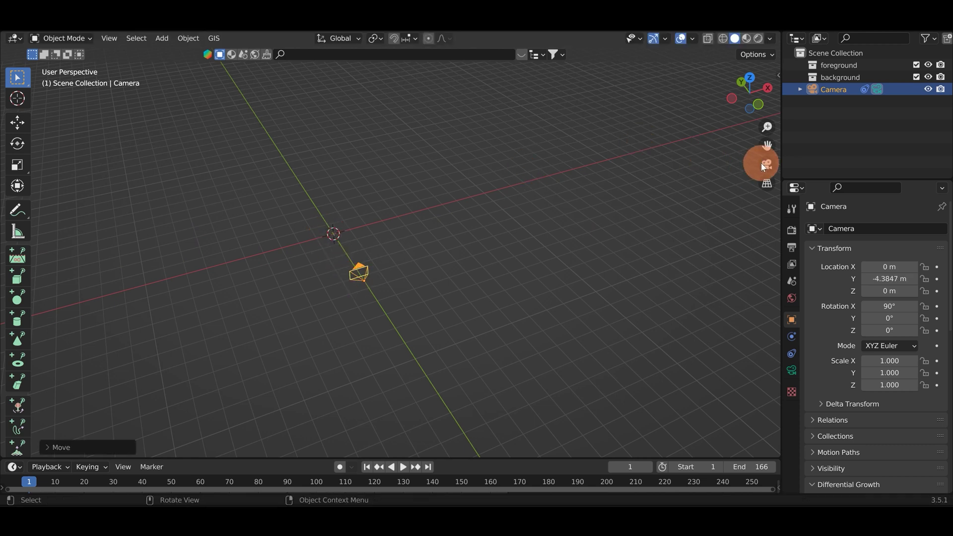
Look through the moved camera, play part of the footage, and return to frame 1.
click(764, 166)
scroll(447, 276, up, 4)
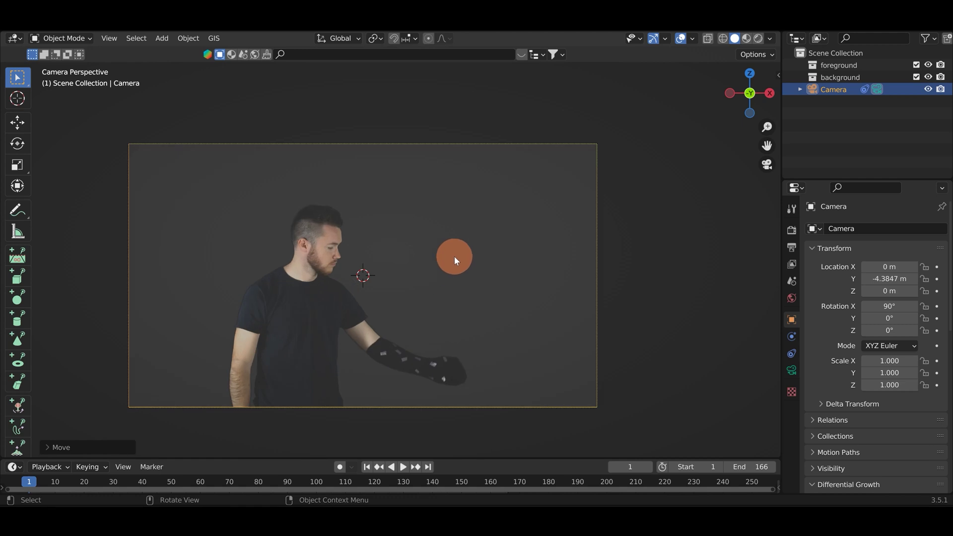
click(399, 468)
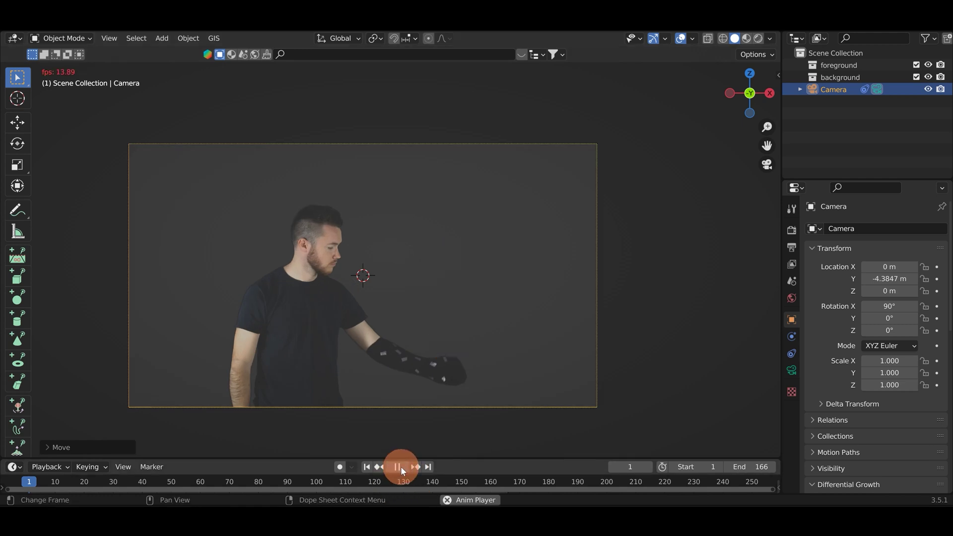
click(398, 467)
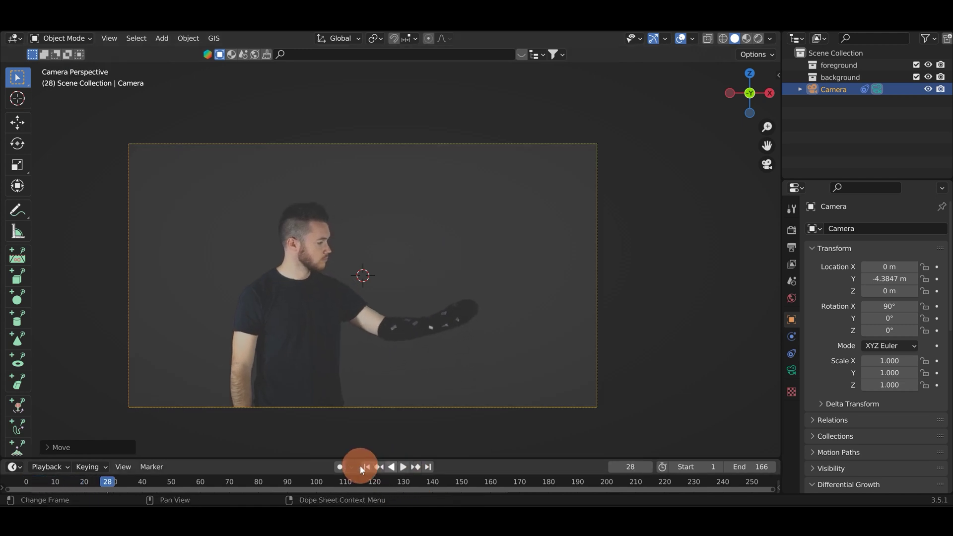
click(366, 467)
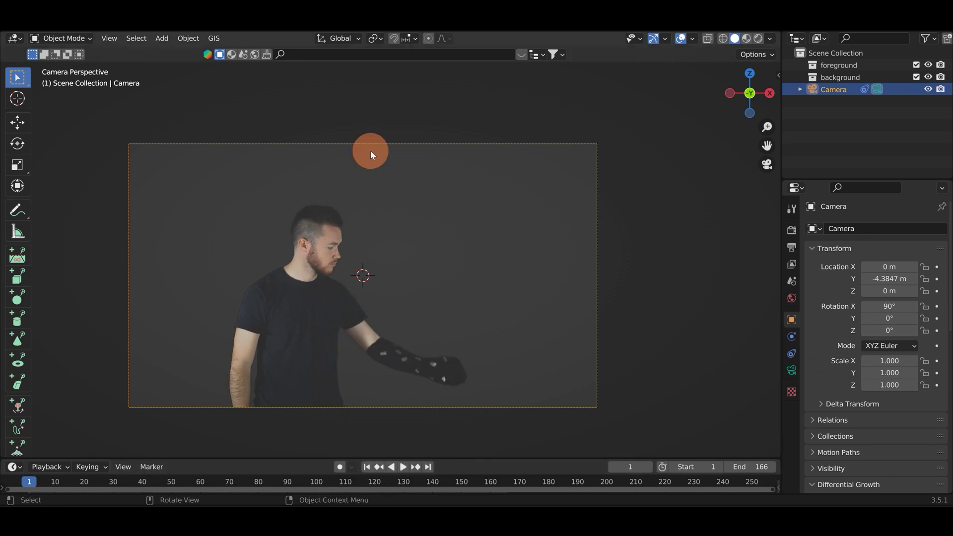
Link empties to the five solved sleeve tracks in the motion tracking workspace, and return to the Layout workspace.
click(691, 31)
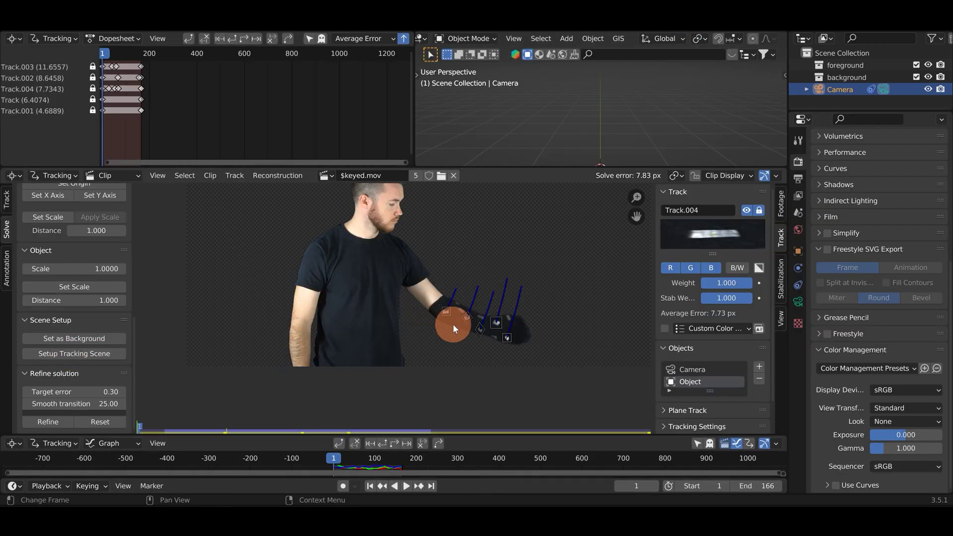
click(492, 322)
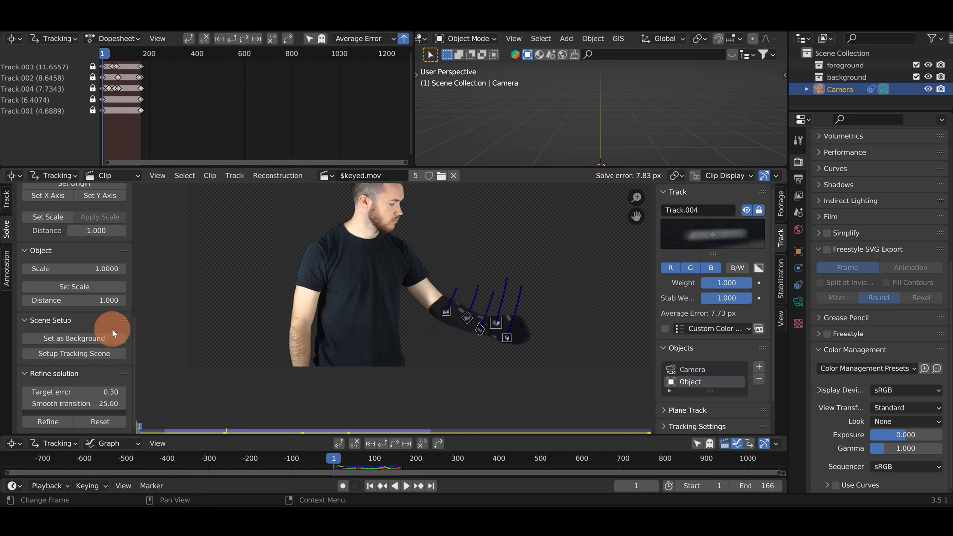
scroll(106, 301, up, 5)
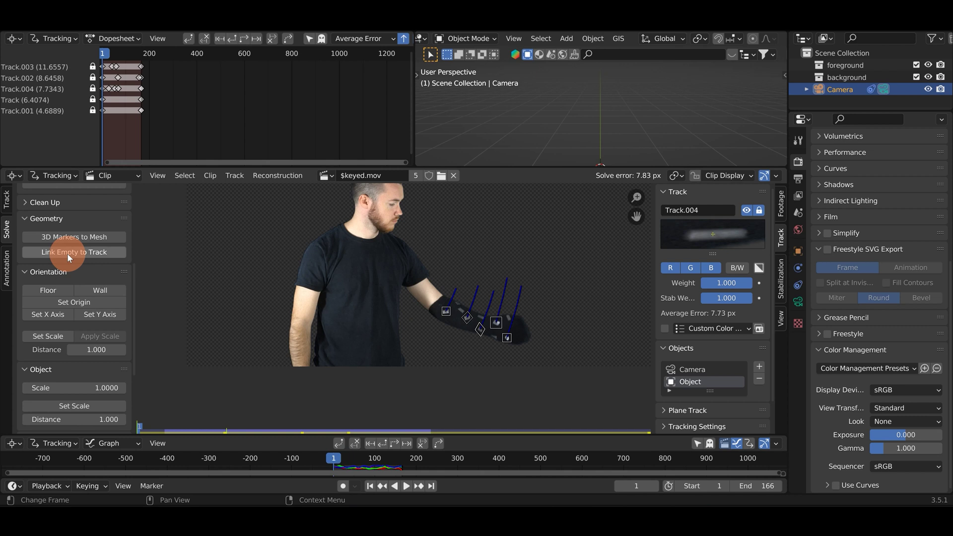
click(70, 254)
click(170, 32)
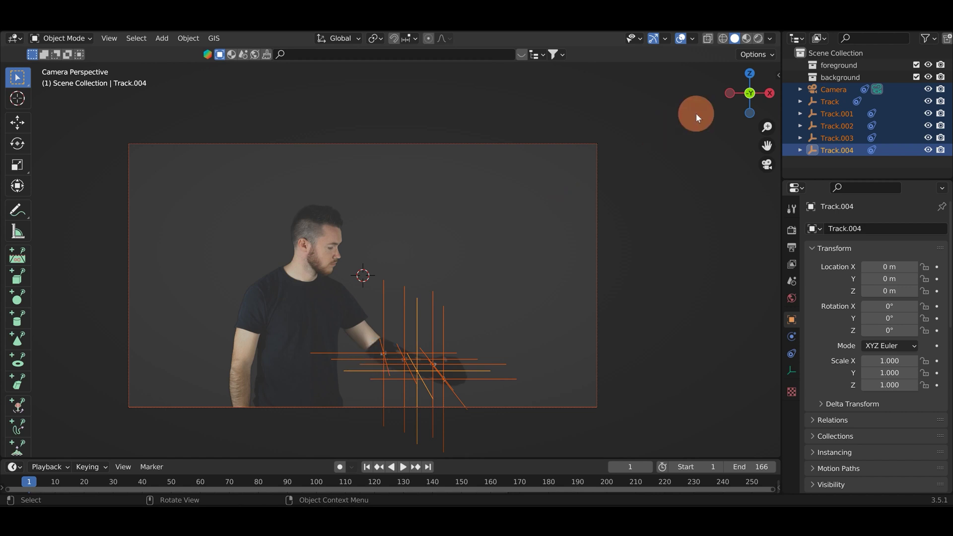
click(684, 139)
shift+click(838, 149)
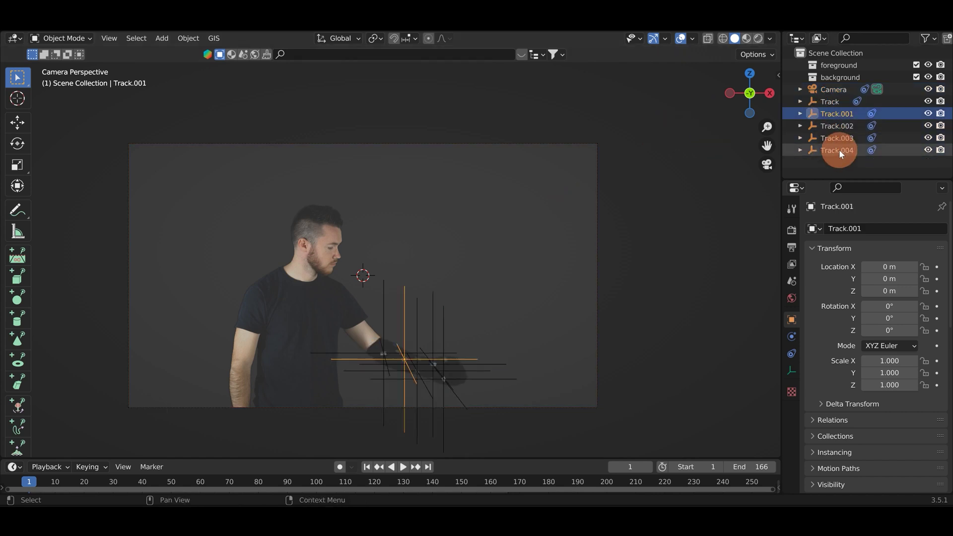
key(s)
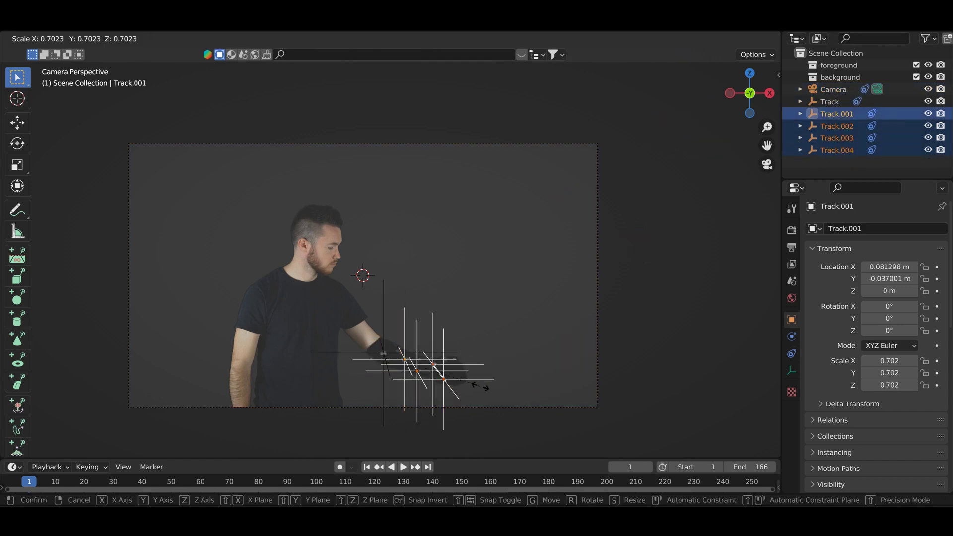
right_click(430, 377)
ctrl+click(826, 100)
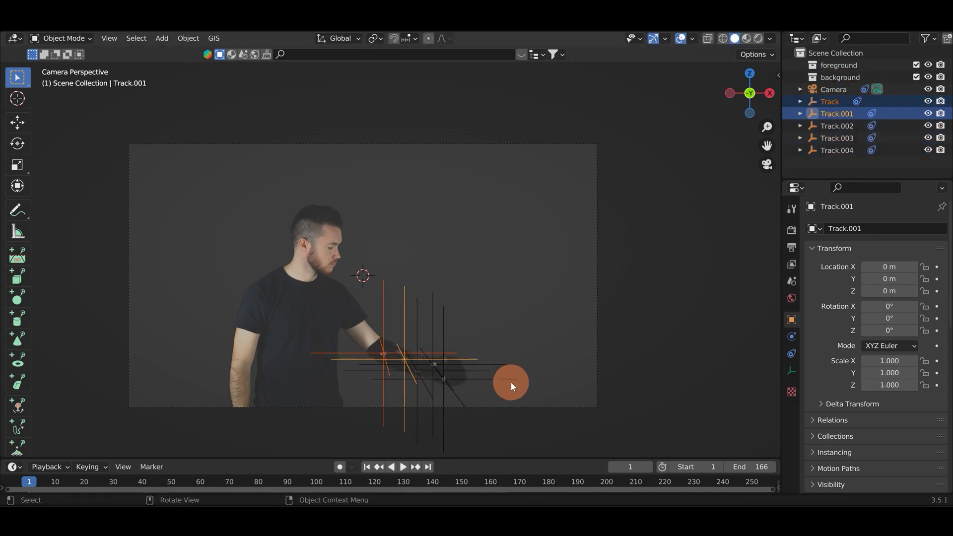
key(g)
right_click(819, 156)
Scale the Track.001 to Track.004 empties down to about 0.093 and the Track empty to about 0.087.
shift+click(823, 151)
key(s)
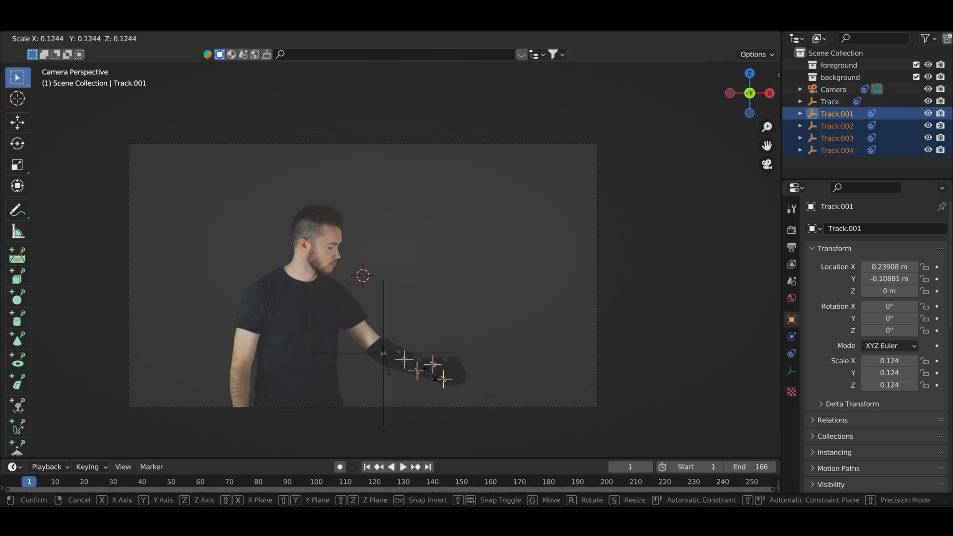
click(445, 367)
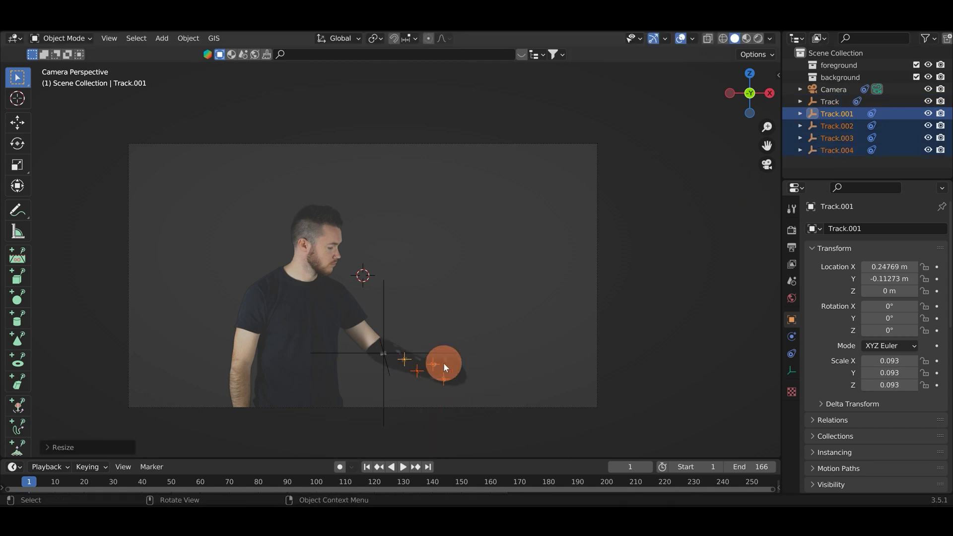
click(382, 352)
key(s)
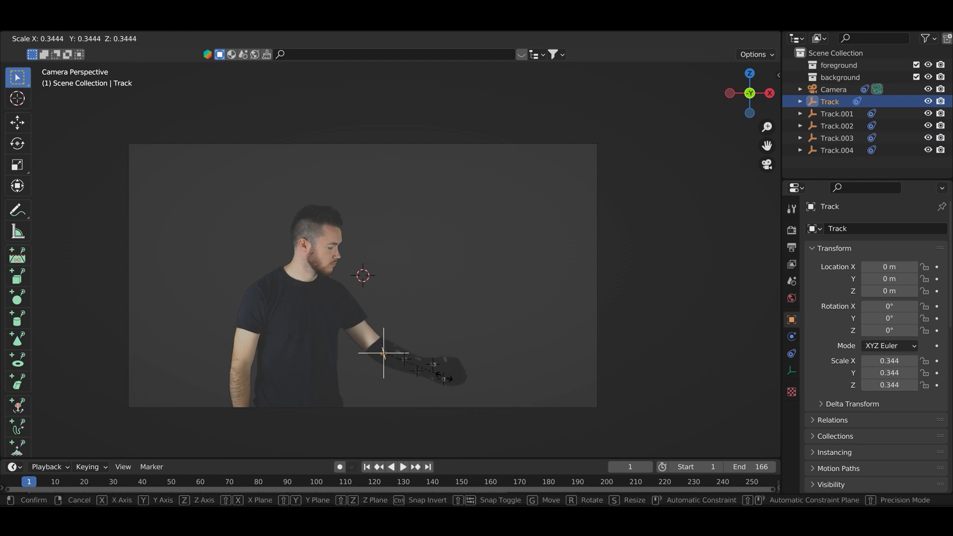
click(395, 363)
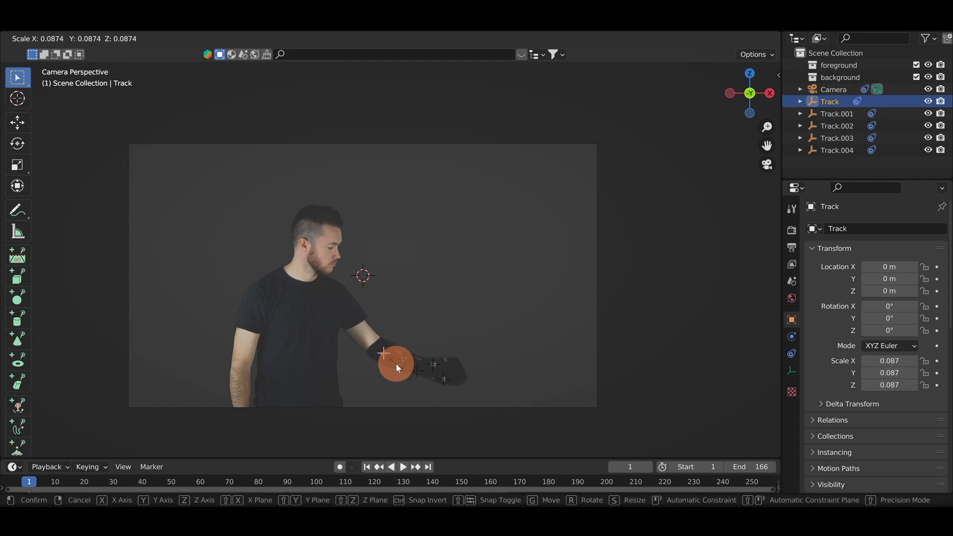
Play the footage to examine how the empties follow the sleeve markers, and view their arrangement in perspective.
scroll(408, 367, up, 5)
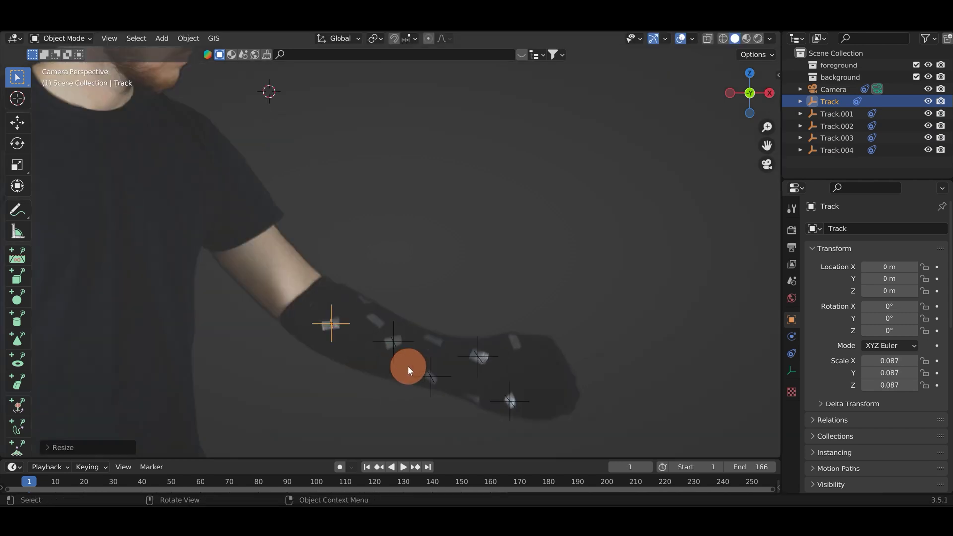
scroll(408, 366, down, 5)
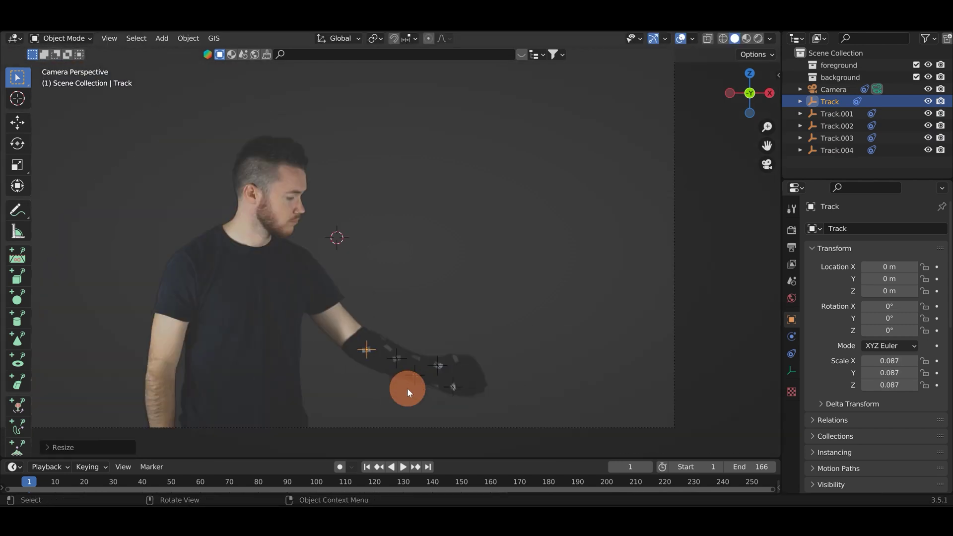
click(403, 467)
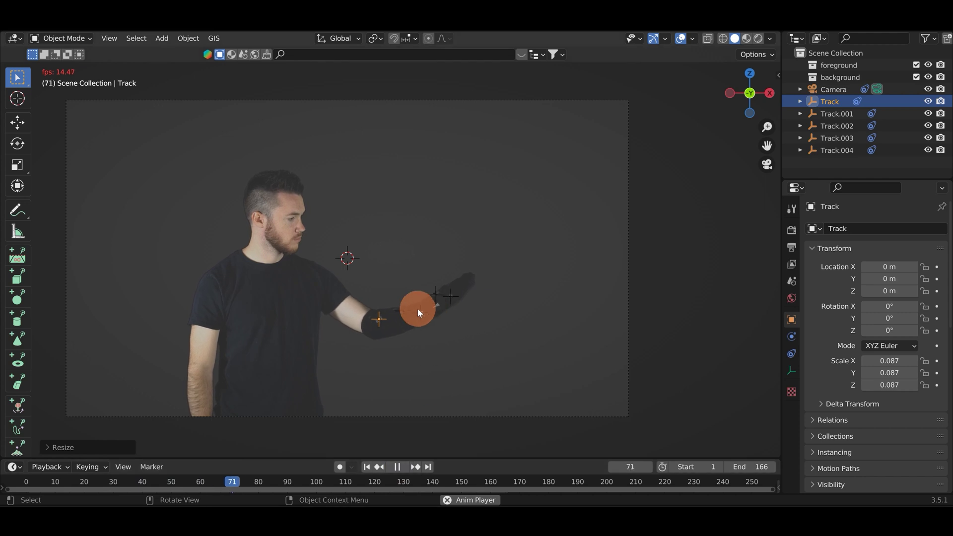
click(397, 466)
middle_drag(505, 249, 375, 275)
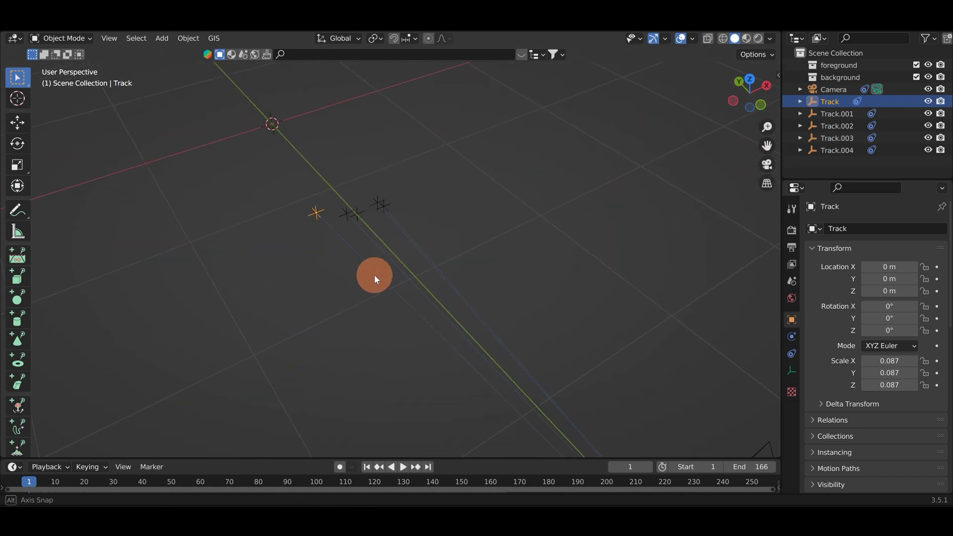
Play the footage in perspective to examine how the empties move, and return to the camera view at frame 1.
click(403, 467)
middle_drag(389, 197, 396, 224)
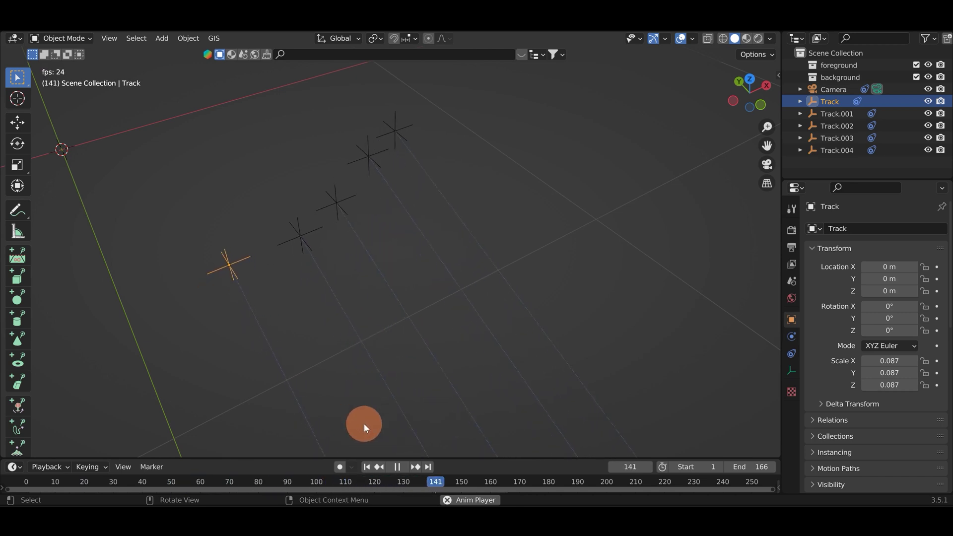
click(397, 467)
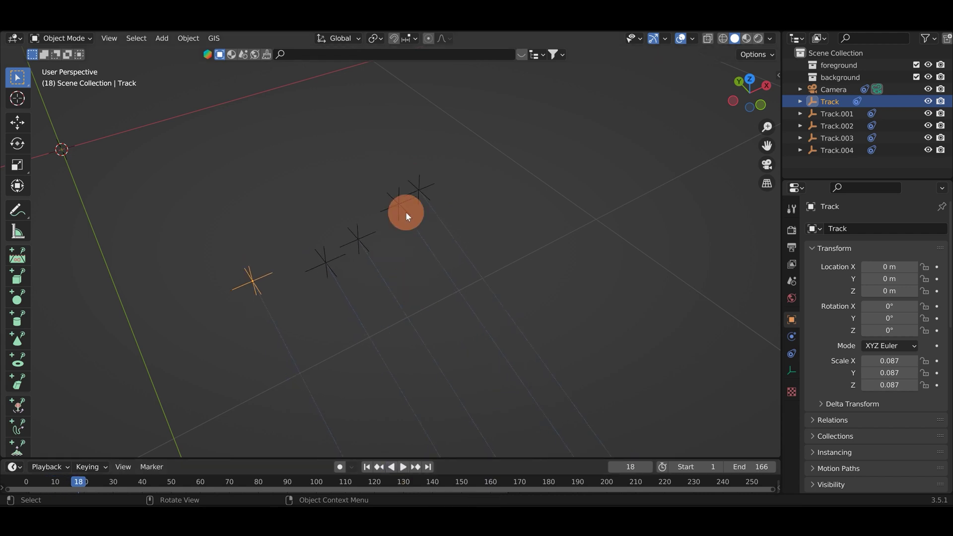
click(415, 217)
middle_drag(415, 217, 375, 226)
click(374, 226)
scroll(362, 236, up, 6)
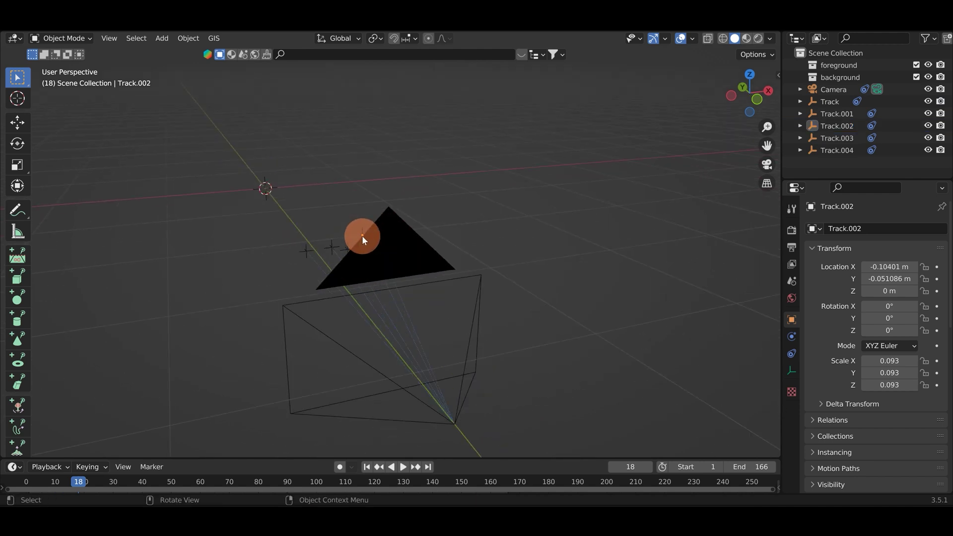
key(shift+Left)
key(KP_0)
Save the project, and delete the foreground and background collections.
key(F4)
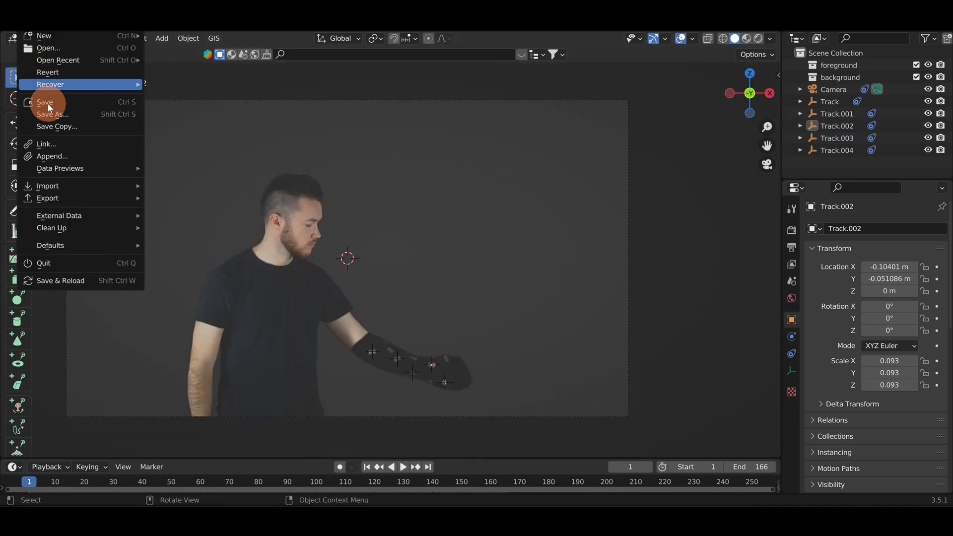
click(48, 102)
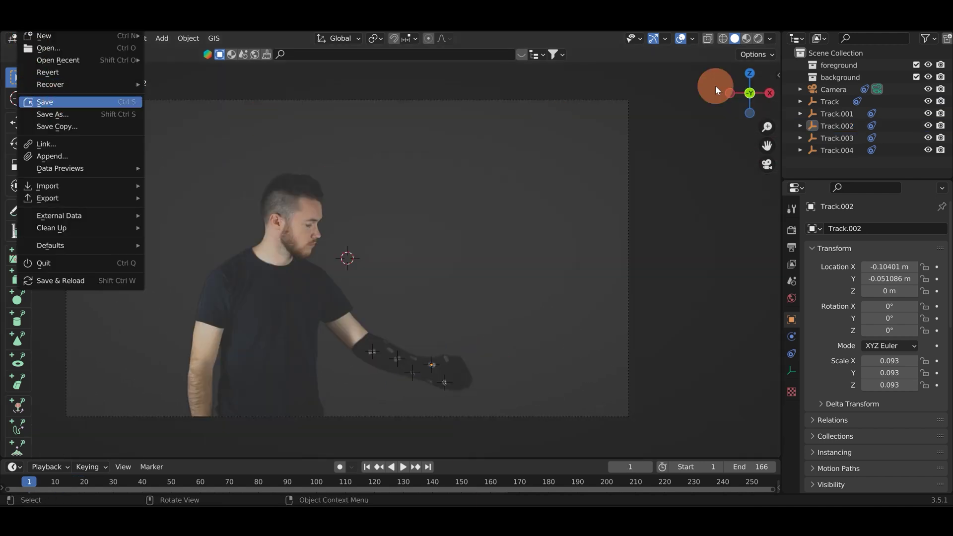
click(834, 79)
shift+click(846, 66)
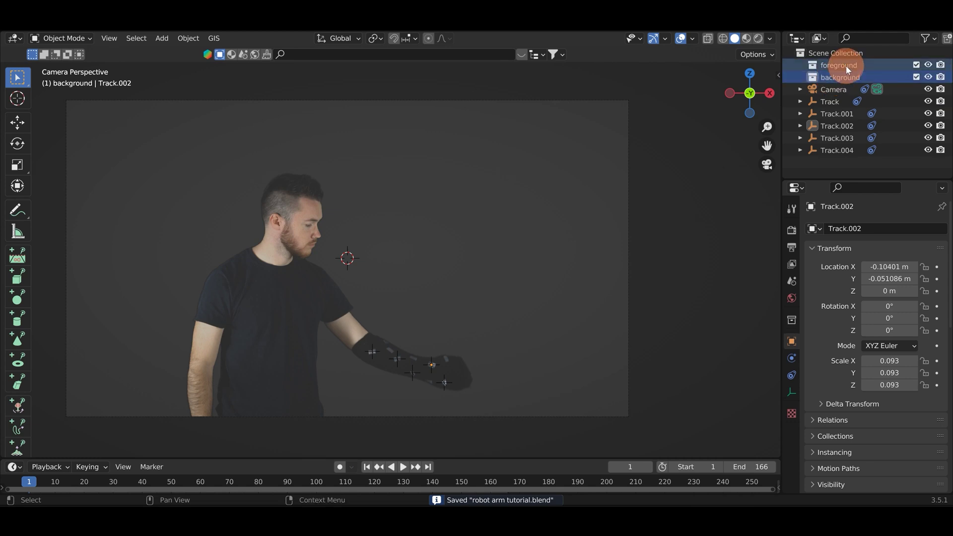
key(x)
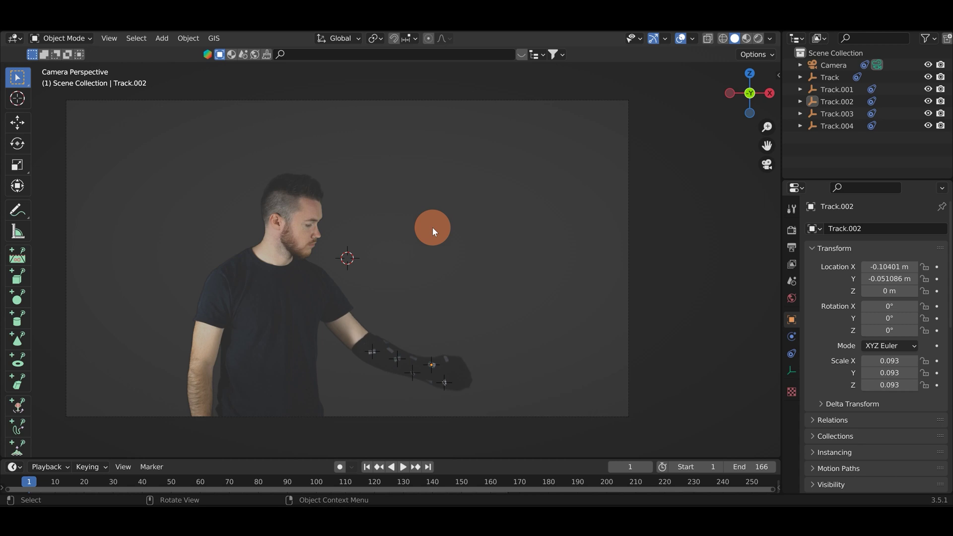
Import the robot arm.fbx model from the Robot Arm Tutorial folder.
key(F4)
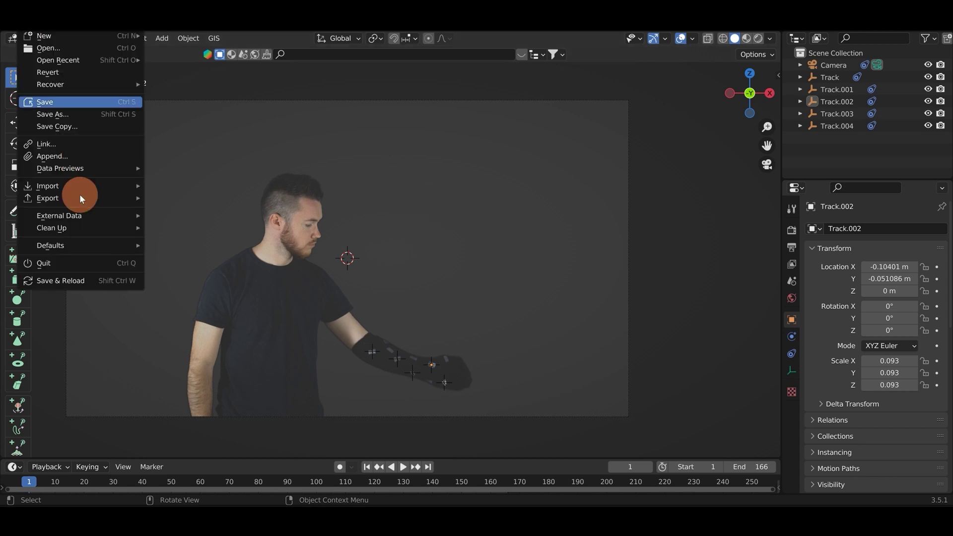
mouse_move(76, 189)
click(200, 306)
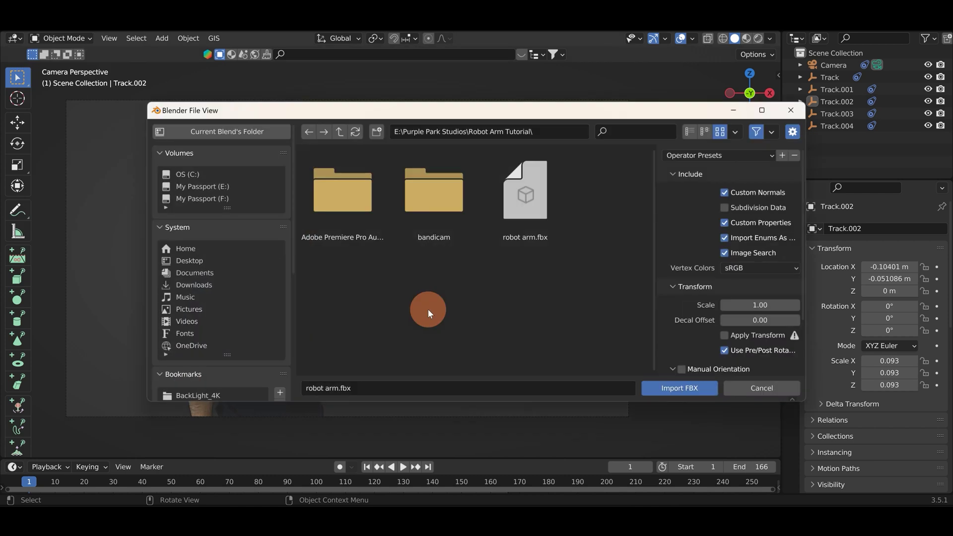
click(538, 202)
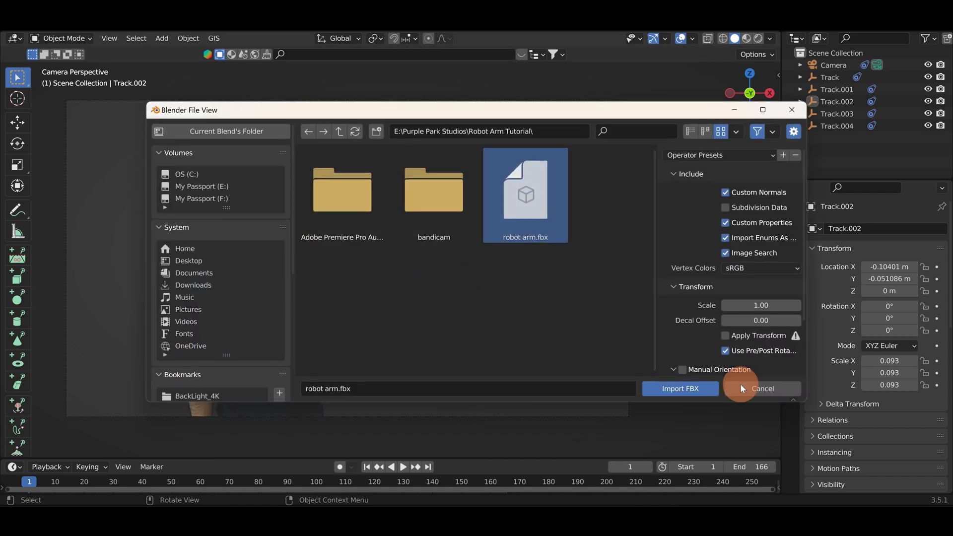
click(686, 387)
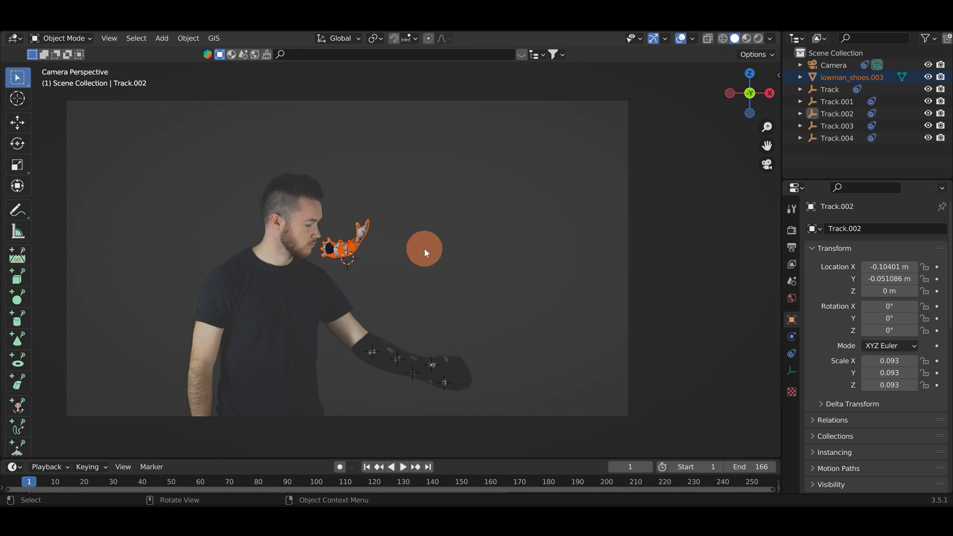
Scale up the imported robot arm and move it down to the person's sleeved forearm in the camera view.
key(s)
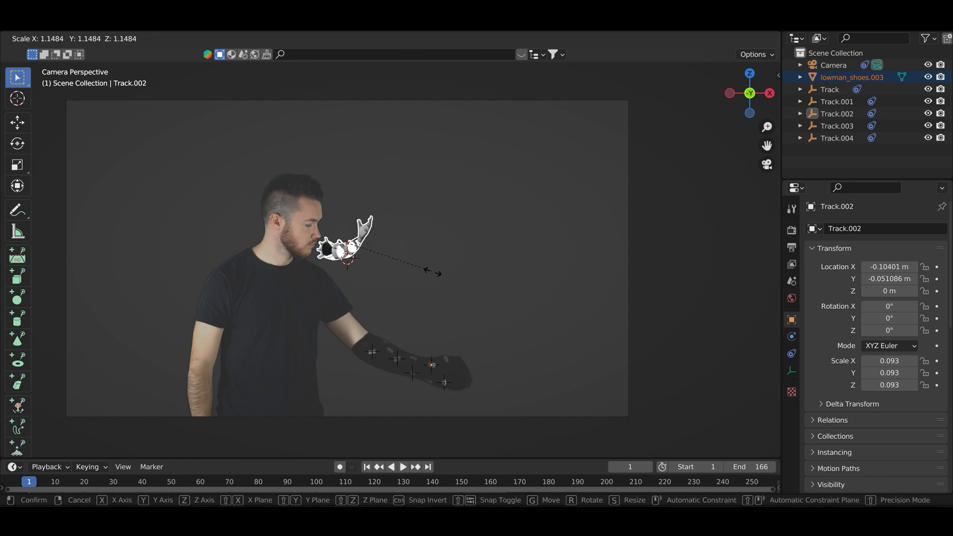
click(358, 256)
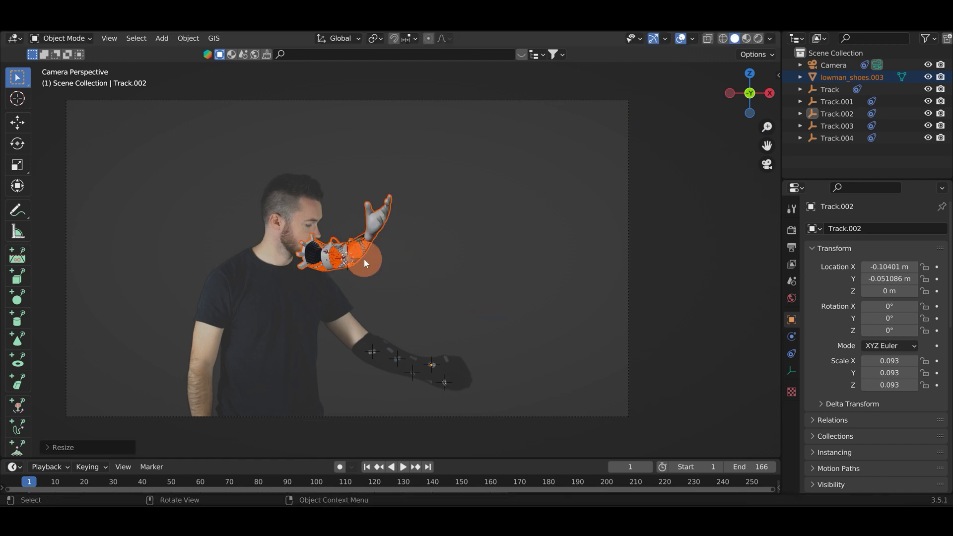
key(g)
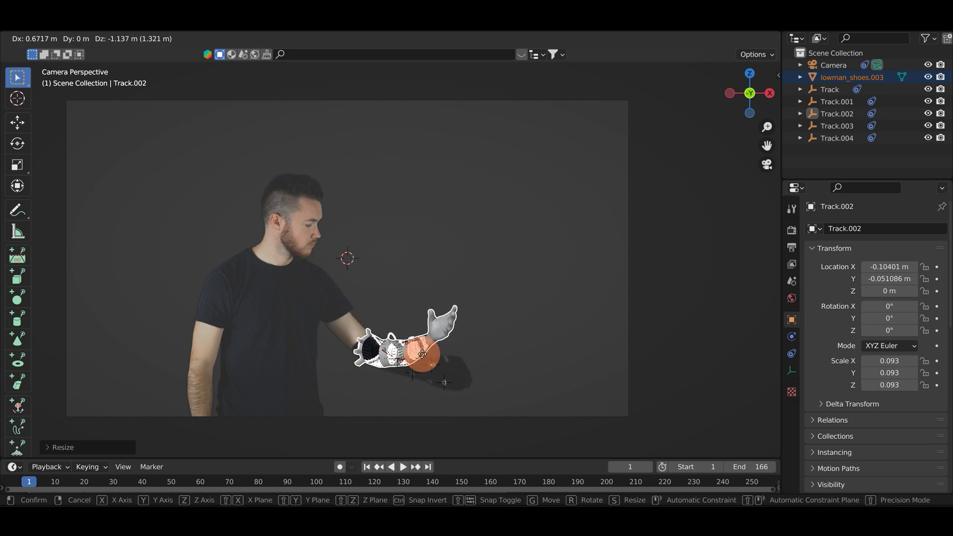
click(421, 356)
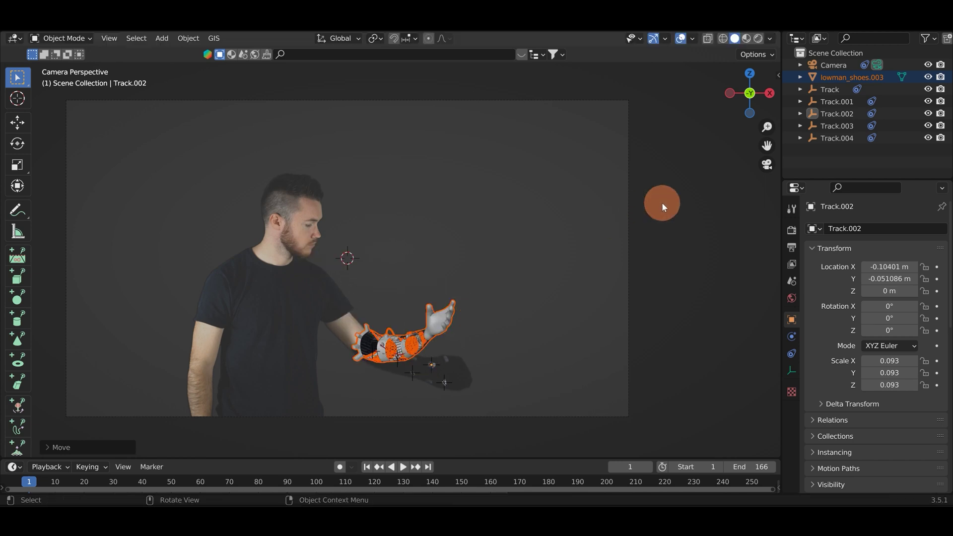
In top view, rotate the robot arm counterclockwise by about 37 degrees and move it along the row of empties.
key(KP_7)
scroll(509, 323, down, 5)
shift+middle_drag(526, 280, 449, 245)
scroll(442, 233, up, 8)
scroll(441, 266, down, 8)
shift+middle_drag(455, 273, 387, 230)
drag(395, 213, 372, 232)
scroll(372, 232, up, 5)
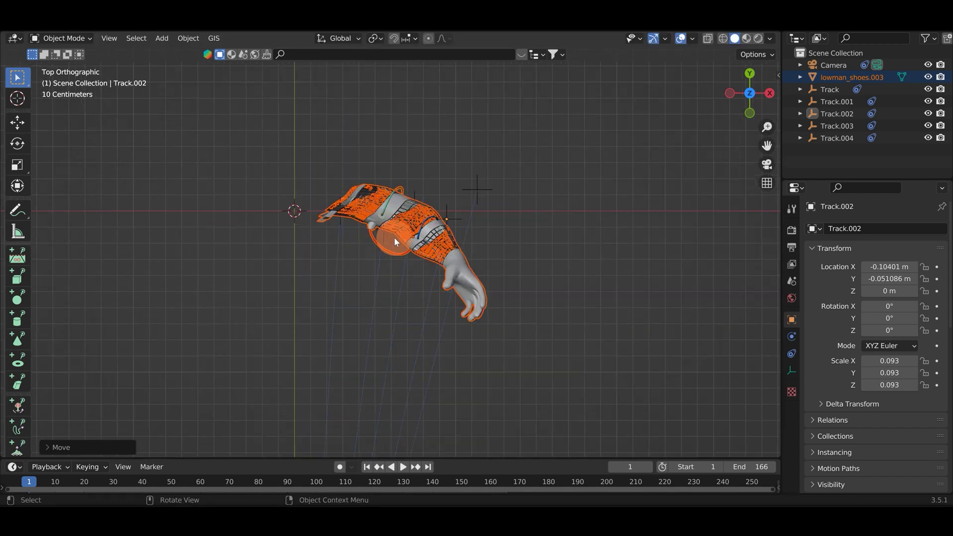
key(r)
click(463, 263)
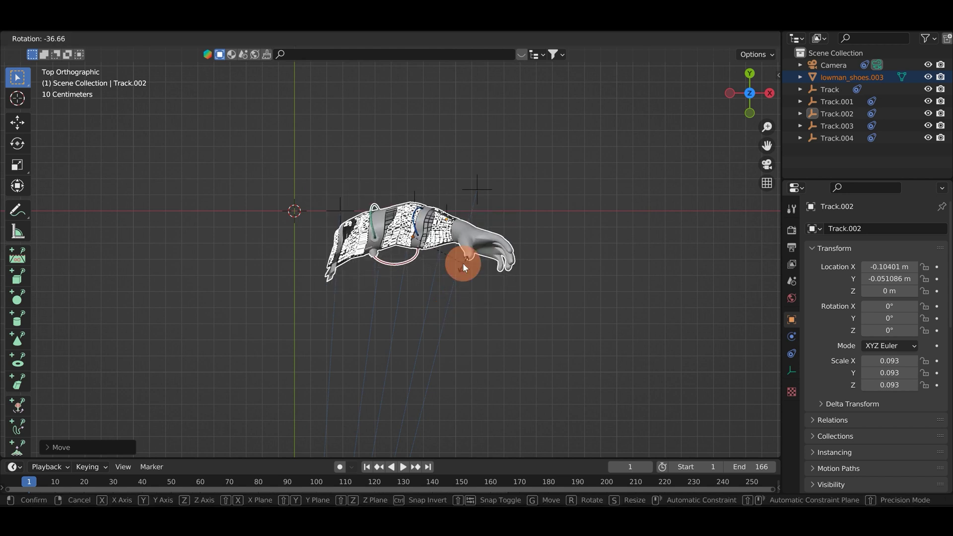
drag(464, 258, 471, 224)
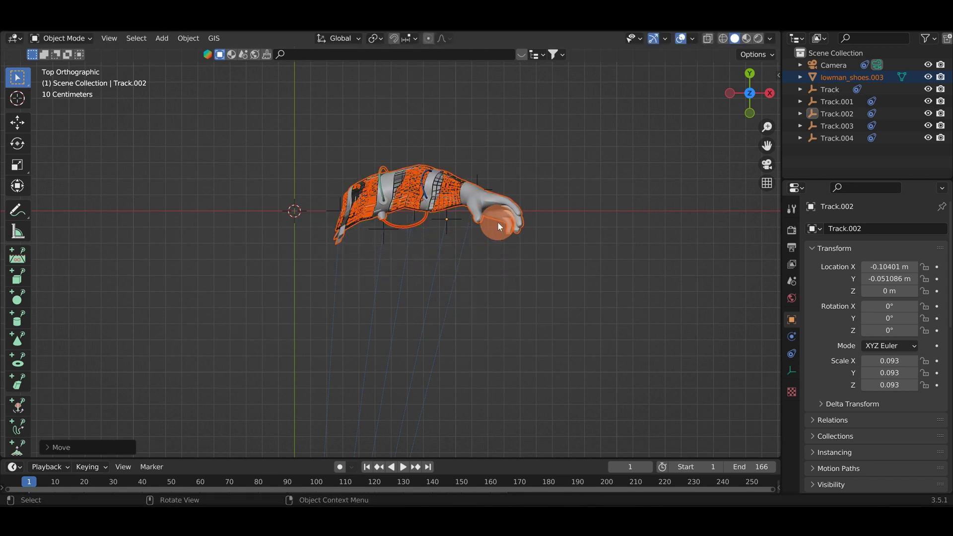
Rotate the robot arm clockwise by about 39 degrees in the camera view, and enlarge it slightly.
click(765, 166)
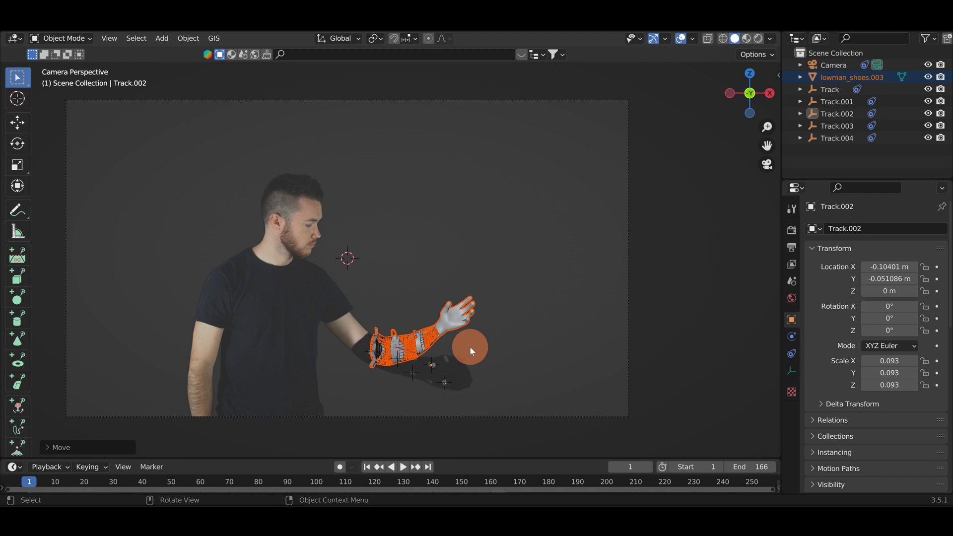
key(r)
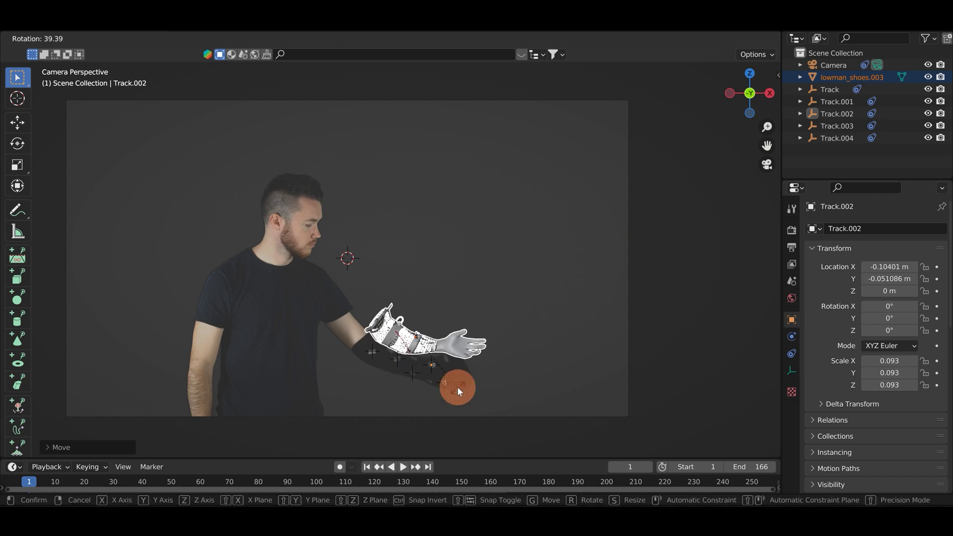
click(458, 388)
key(s)
click(461, 391)
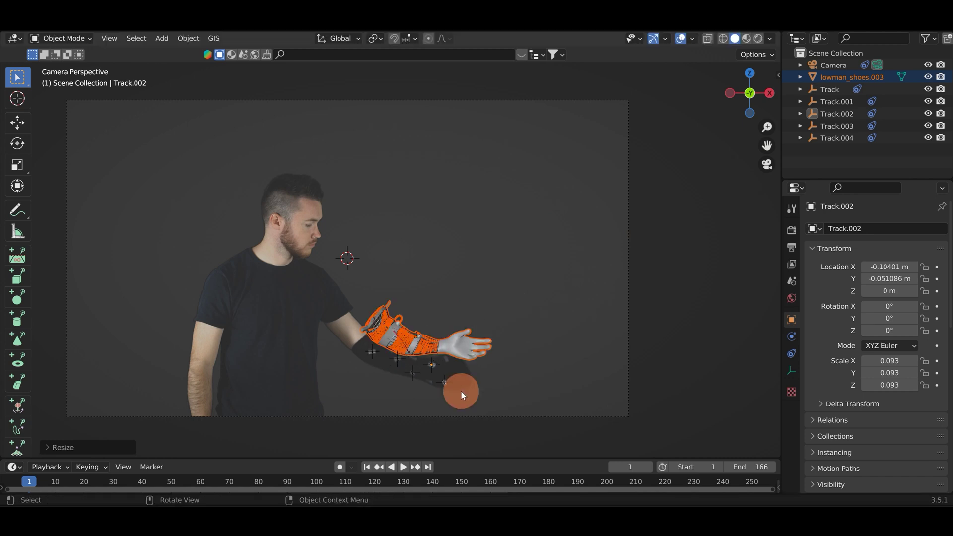
Move the robot arm about -0.16 m in X and -0.28 m in Z onto the sleeve, and refine its scale and rotation.
key(g)
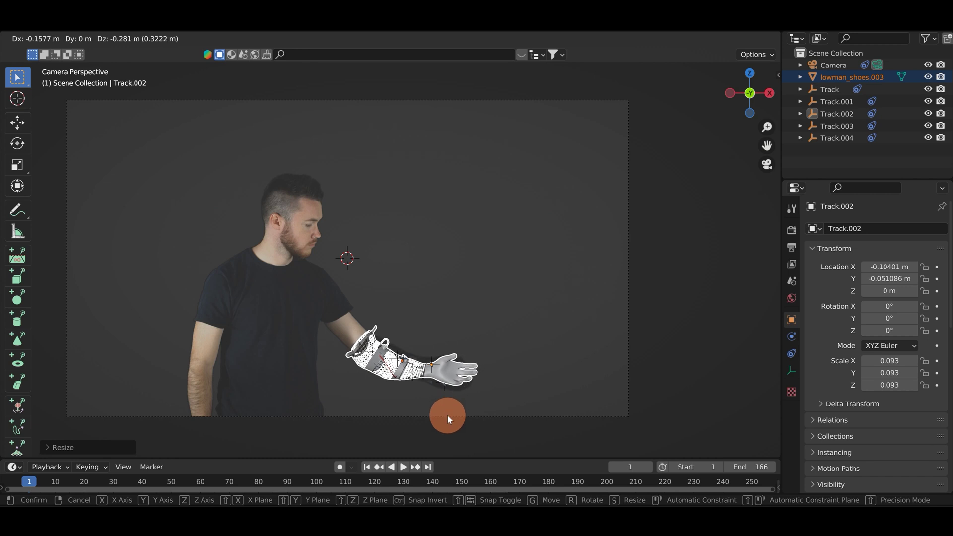
click(448, 415)
click(419, 359)
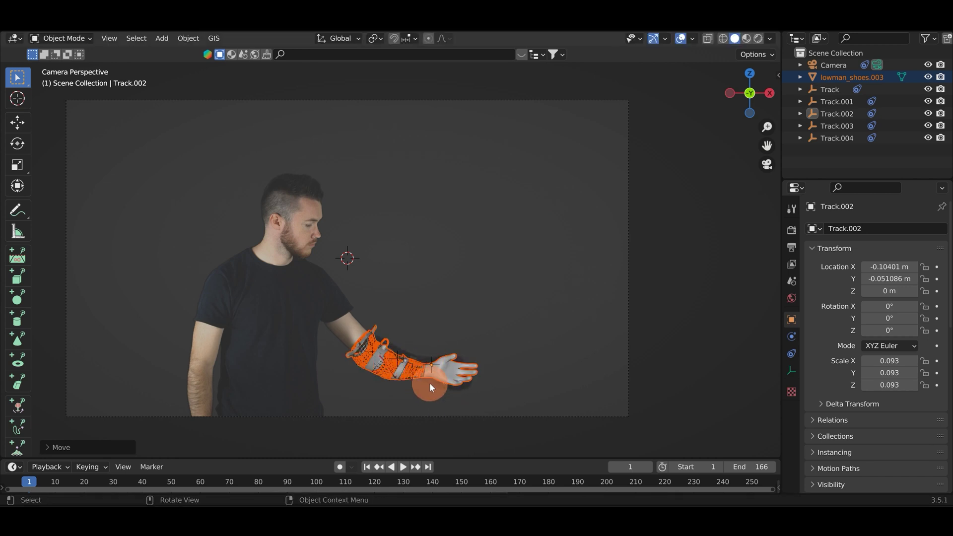
key(s)
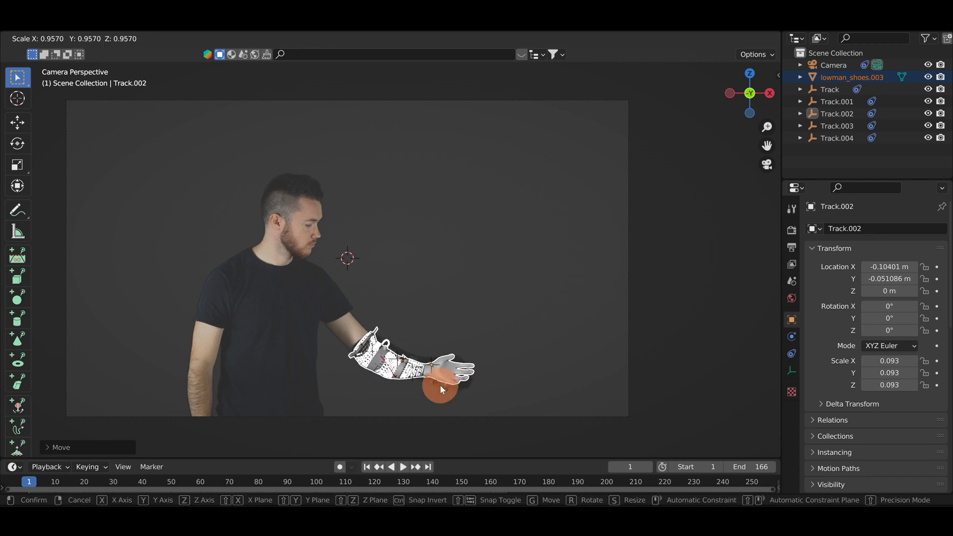
click(441, 388)
key(r)
click(357, 361)
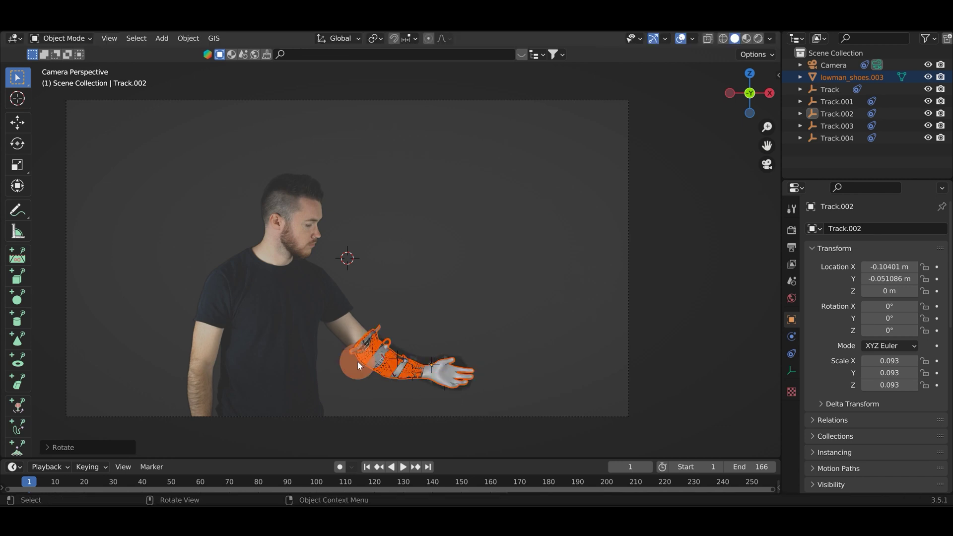
Move the robot arm slightly so its open upper end lines up with the bare skin at the sleeve's edge.
scroll(358, 362, up, 5)
middle_drag(370, 344, 436, 267)
key(g)
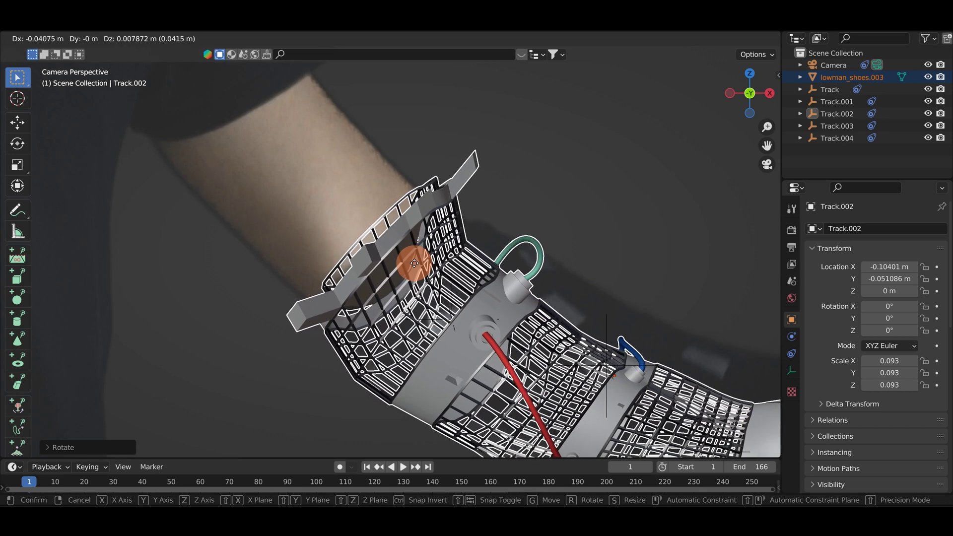
click(451, 266)
scroll(520, 283, down, 6)
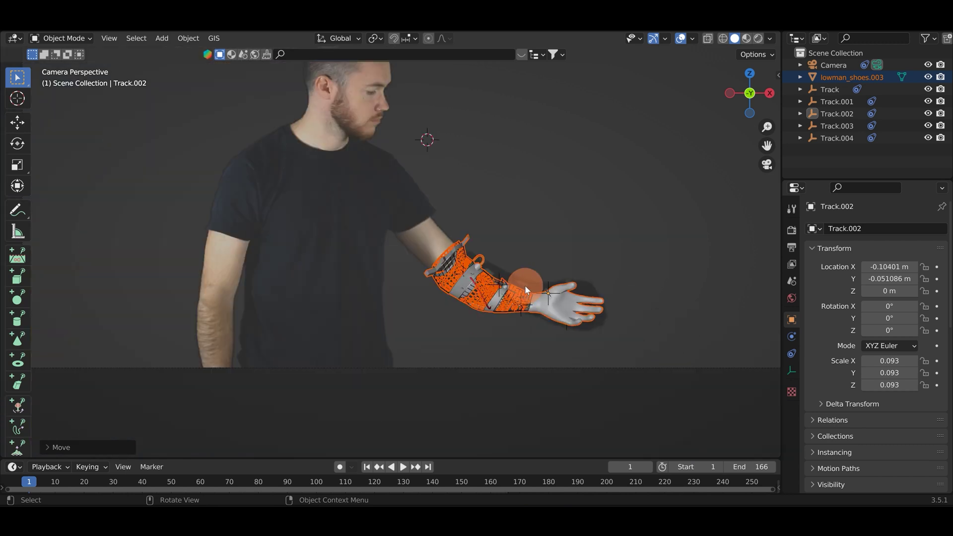
Rotate the robot arm to follow the forearm's angle, shift it about 0.02 m in X and 0.03 m in Z, and deselect it.
scroll(525, 285, up, 2)
key(r)
click(571, 312)
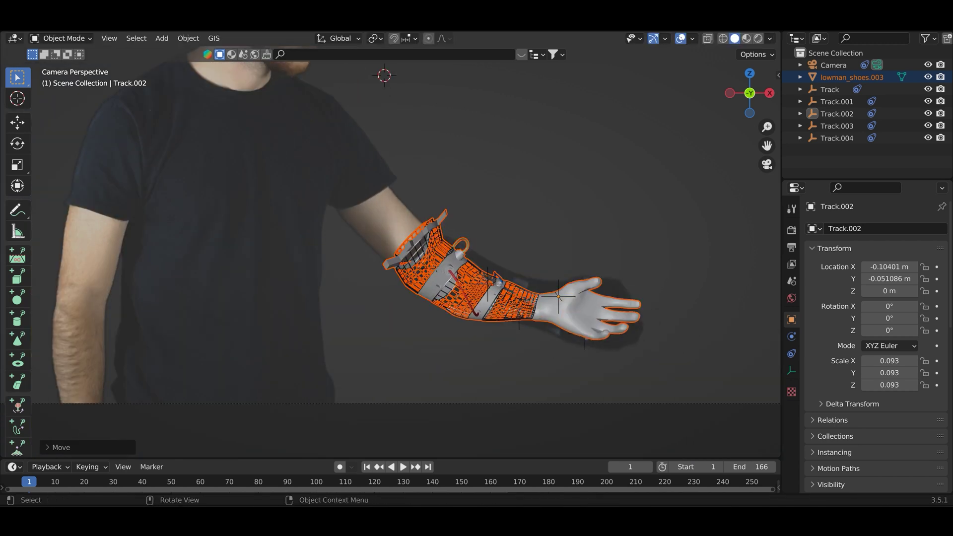
key(r)
key(g)
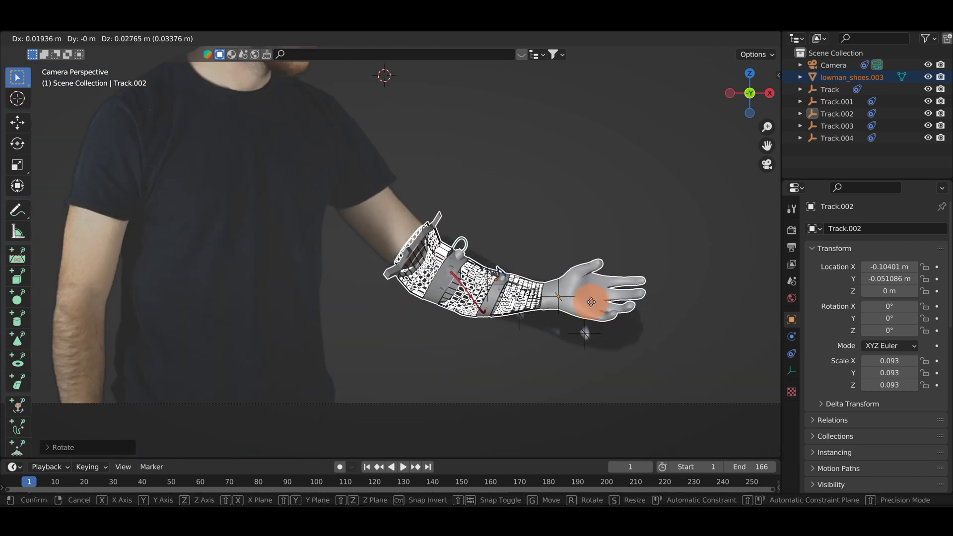
click(591, 302)
scroll(584, 239, down, 2)
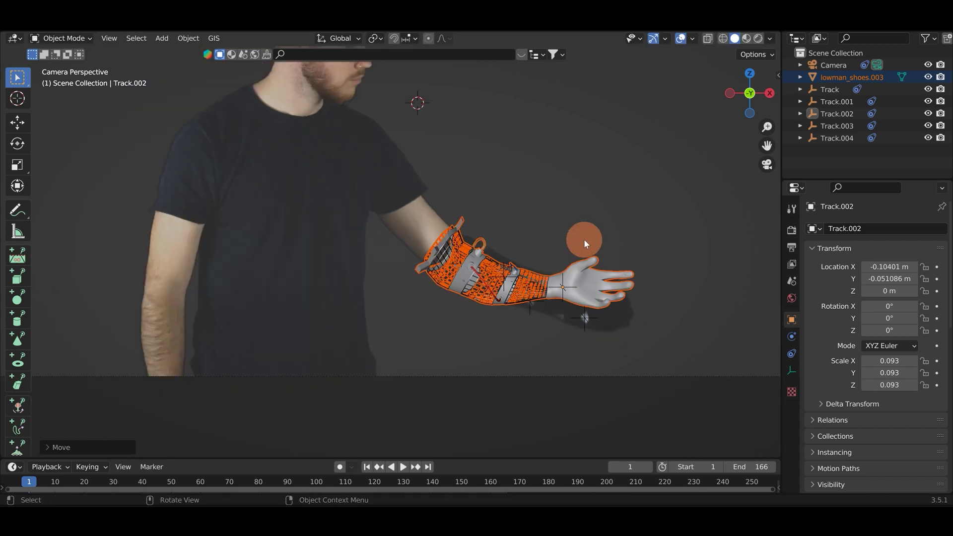
scroll(520, 236, up, 1)
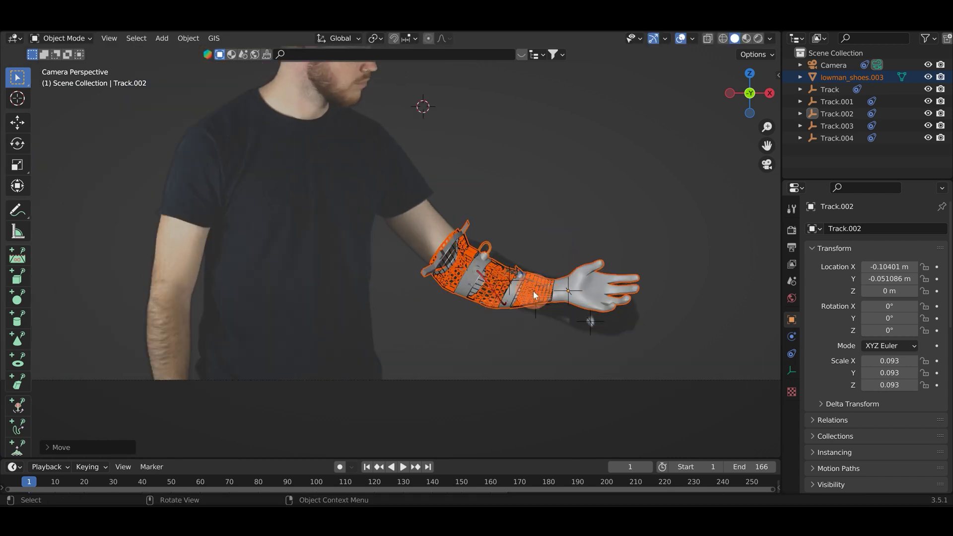
click(534, 207)
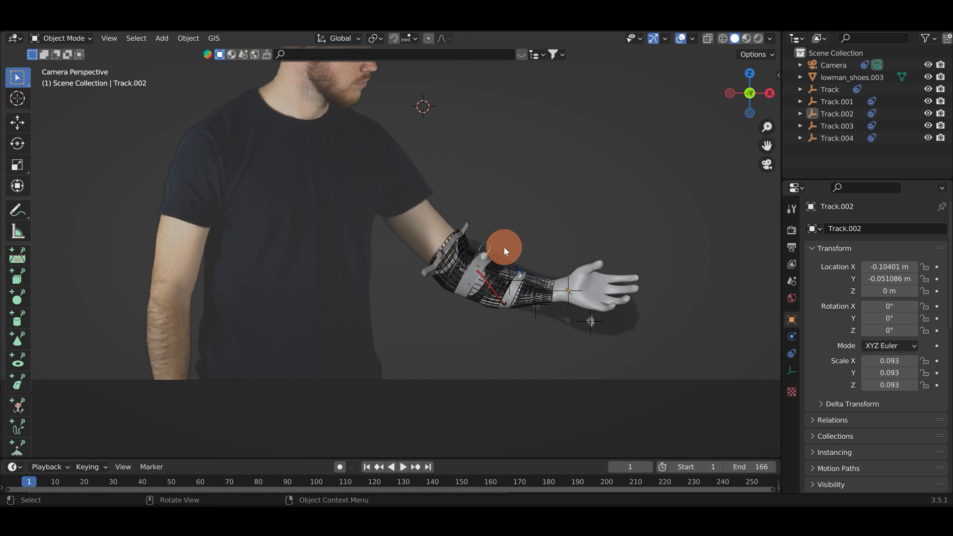
Import $keyed.mov into the scene as an image plane with the Principled material type.
scroll(504, 246, down, 3)
shift+middle_drag(515, 249, 431, 307)
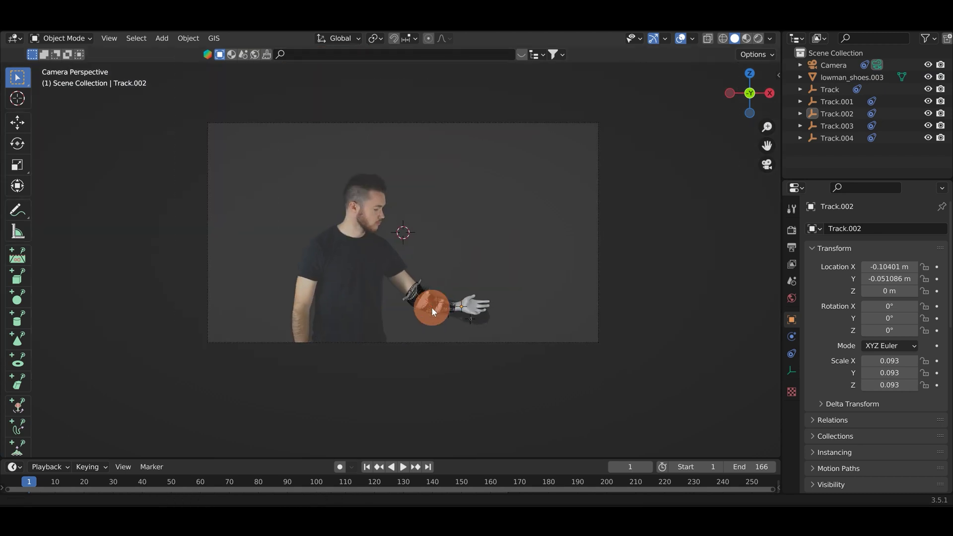
click(767, 165)
scroll(416, 249, down, 5)
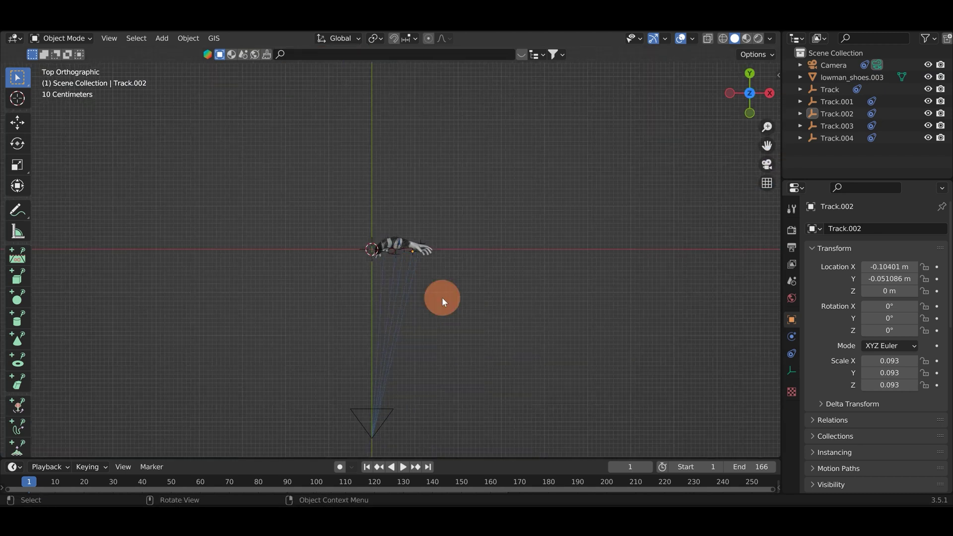
shift+middle_drag(442, 297, 420, 286)
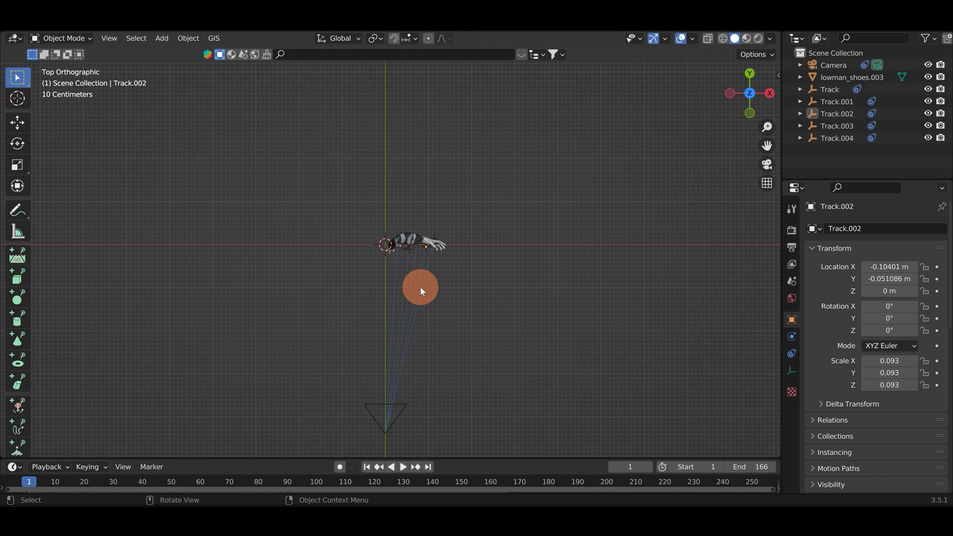
middle_drag(463, 293, 436, 225)
key(shift+a)
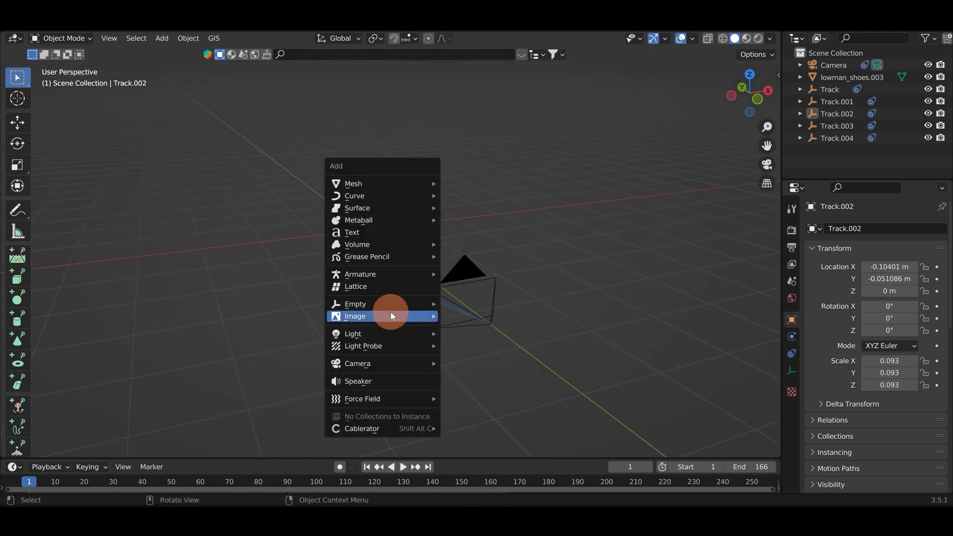
mouse_move(391, 315)
click(469, 340)
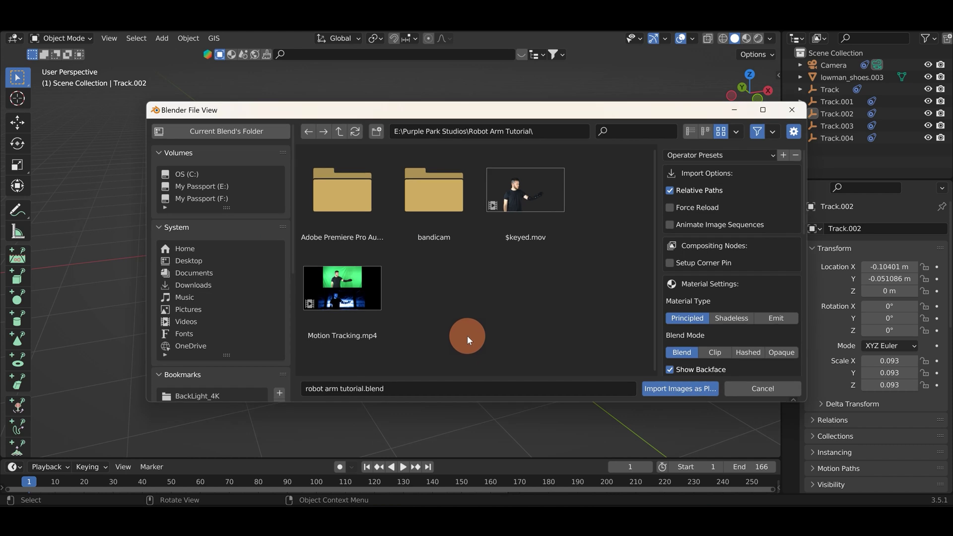
click(510, 244)
click(690, 388)
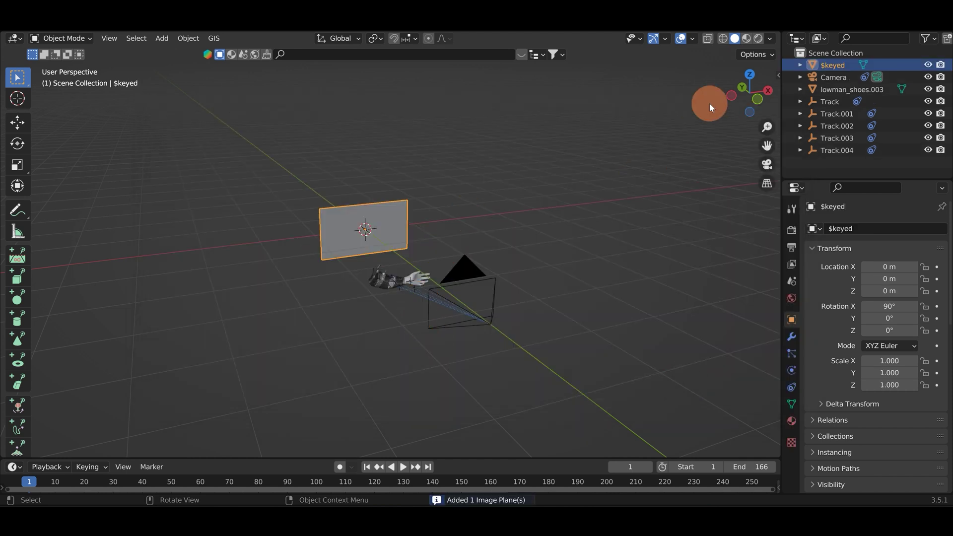
Set the solid viewport colour to Texture, and scale the keyed footage plane to about 3.574 so it fills the camera frame.
click(770, 38)
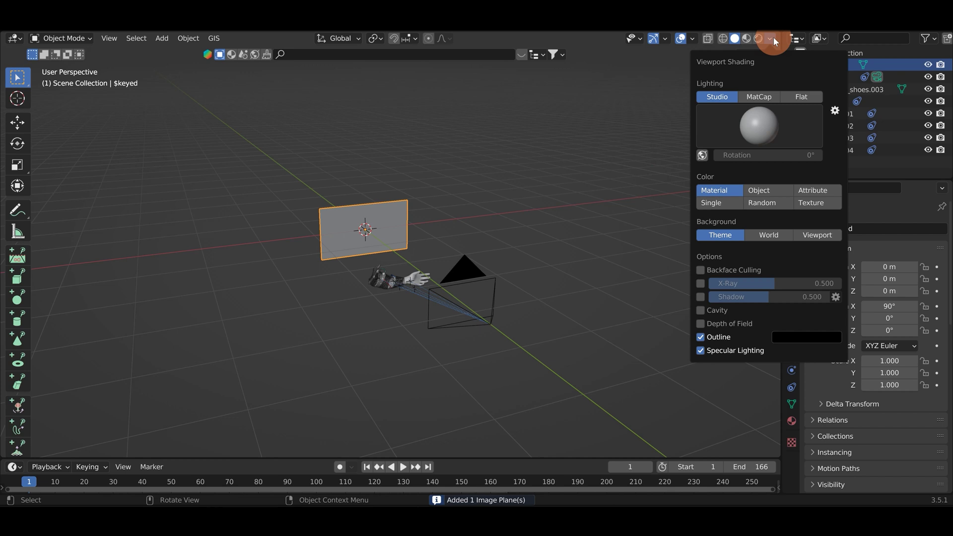
click(809, 202)
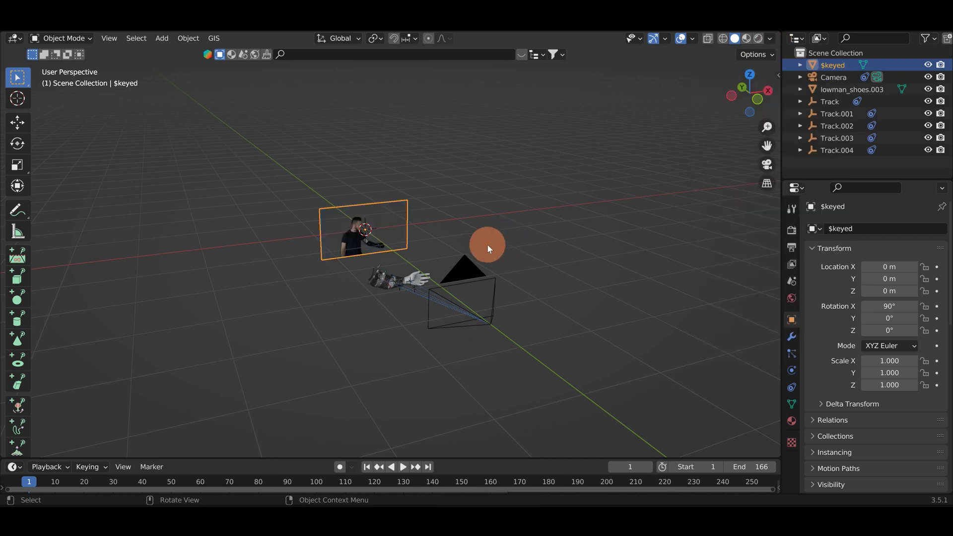
key(KP_1)
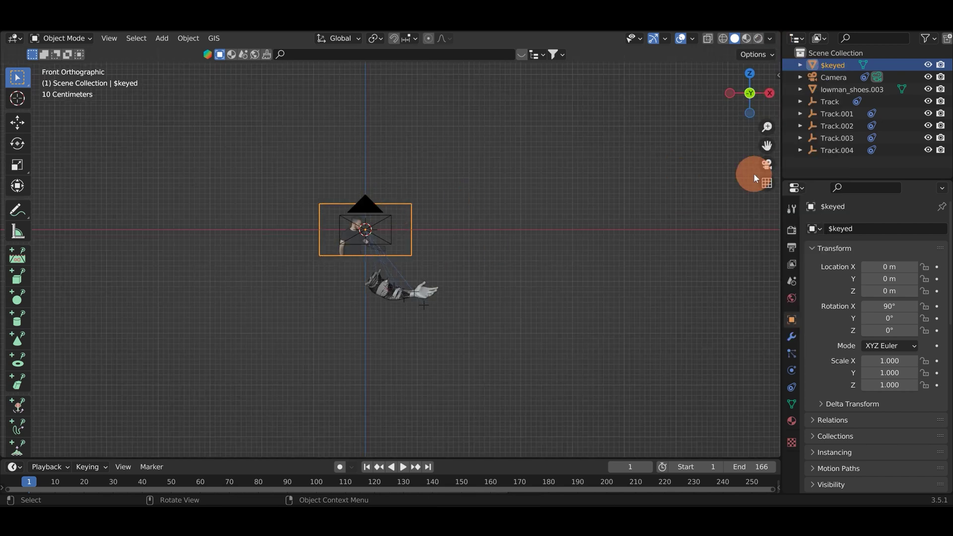
click(768, 167)
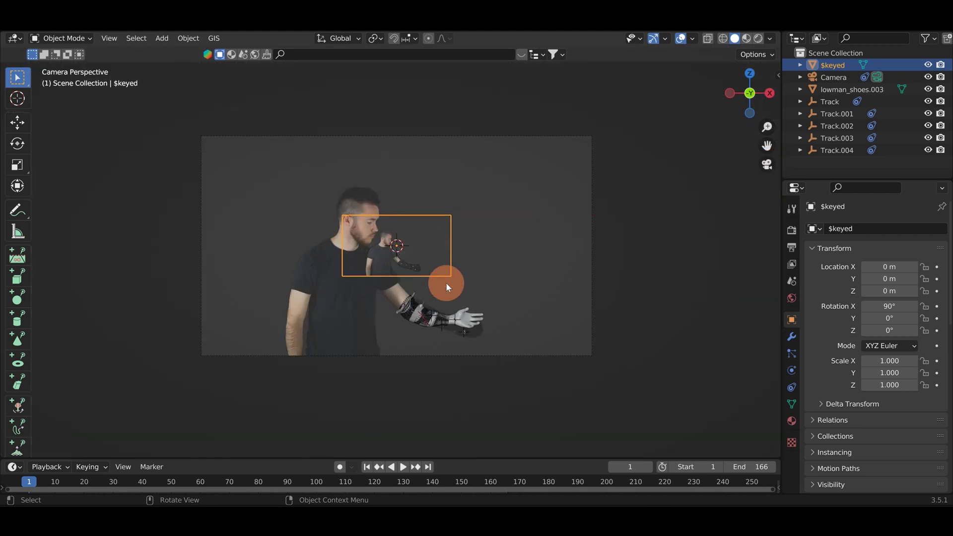
key(s)
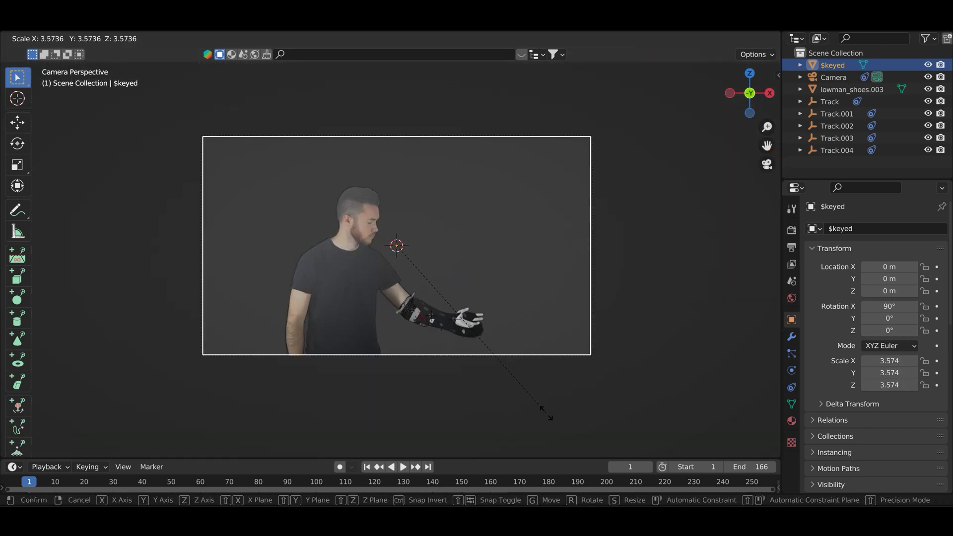
click(546, 413)
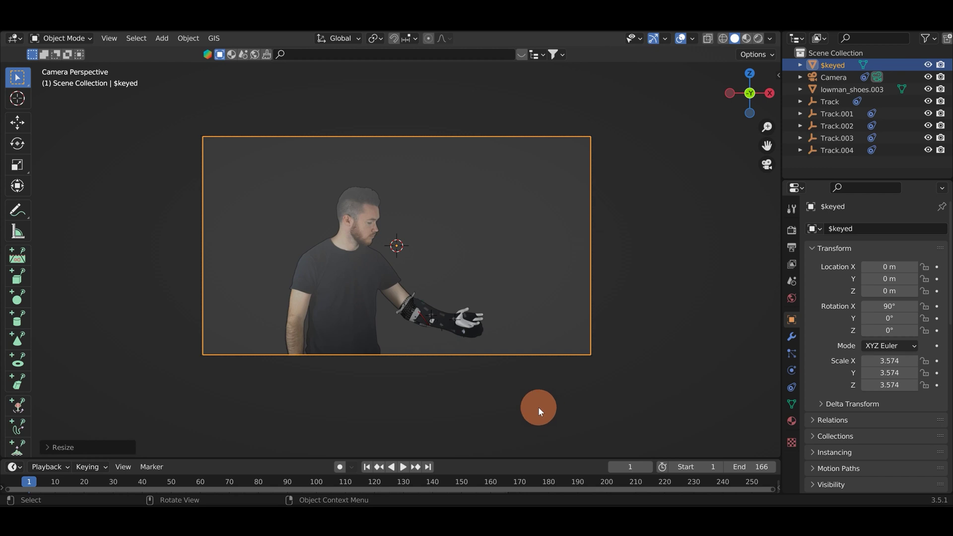
Examine how the footage plane sits relative to the robot arm and camera, from the camera view and other angles.
scroll(377, 256, up, 3)
scroll(386, 275, down, 1)
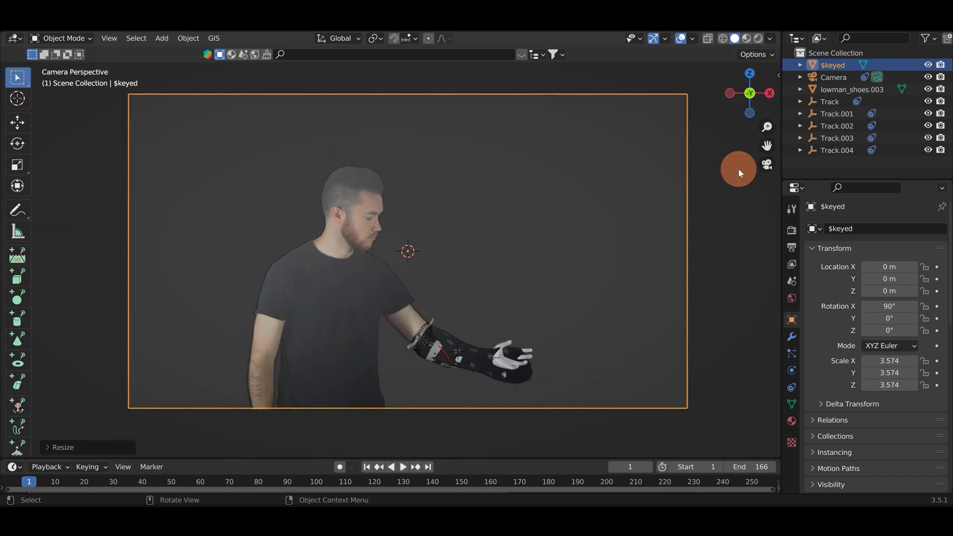
click(757, 165)
middle_drag(532, 233, 465, 261)
scroll(416, 228, up, 3)
middle_drag(416, 228, 455, 234)
click(358, 204)
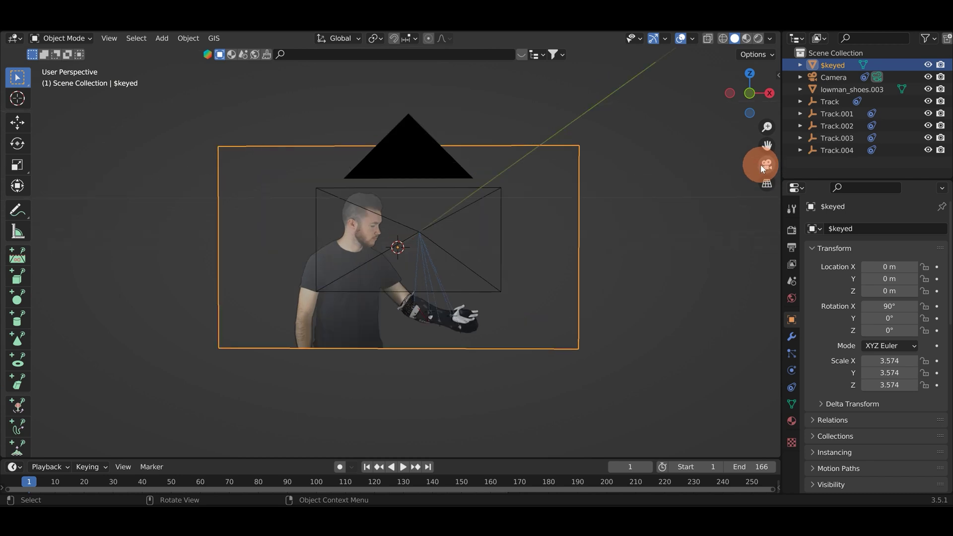
click(766, 165)
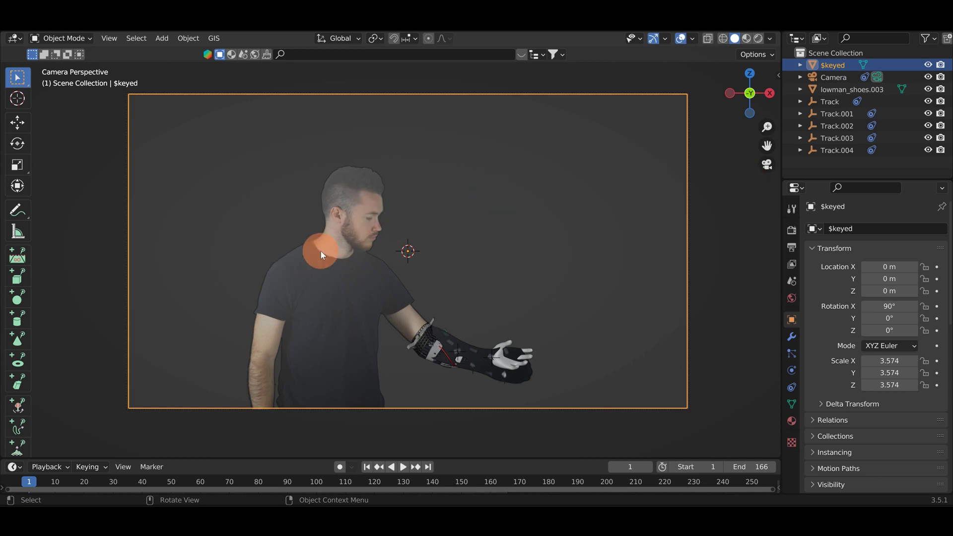
Hide the keyed footage plane in the viewport and turn off the camera's background images.
click(927, 65)
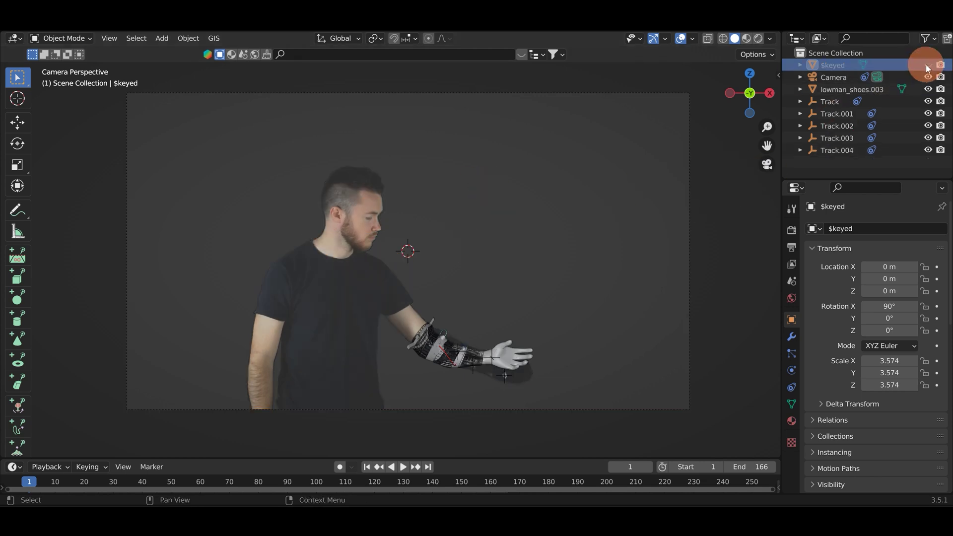
click(835, 77)
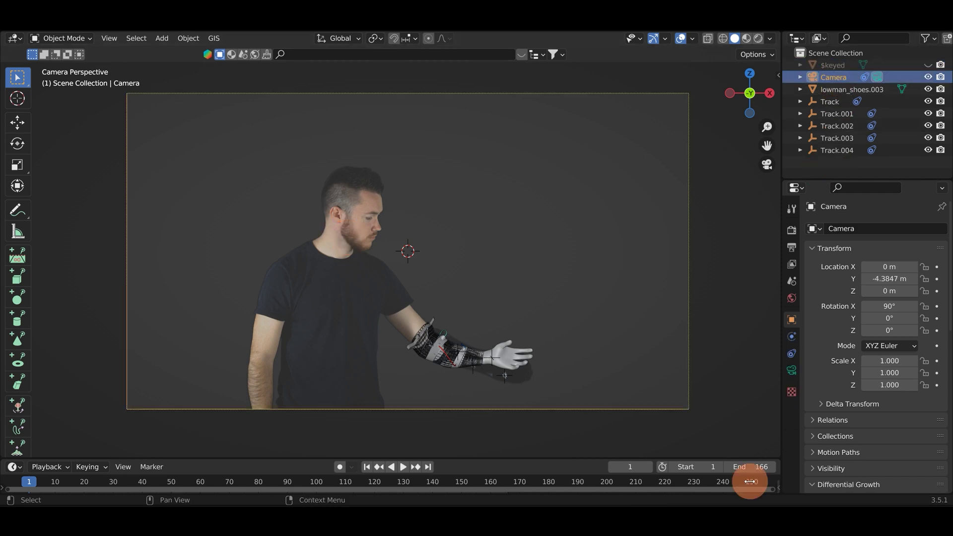
click(794, 369)
scroll(833, 404, down, 4)
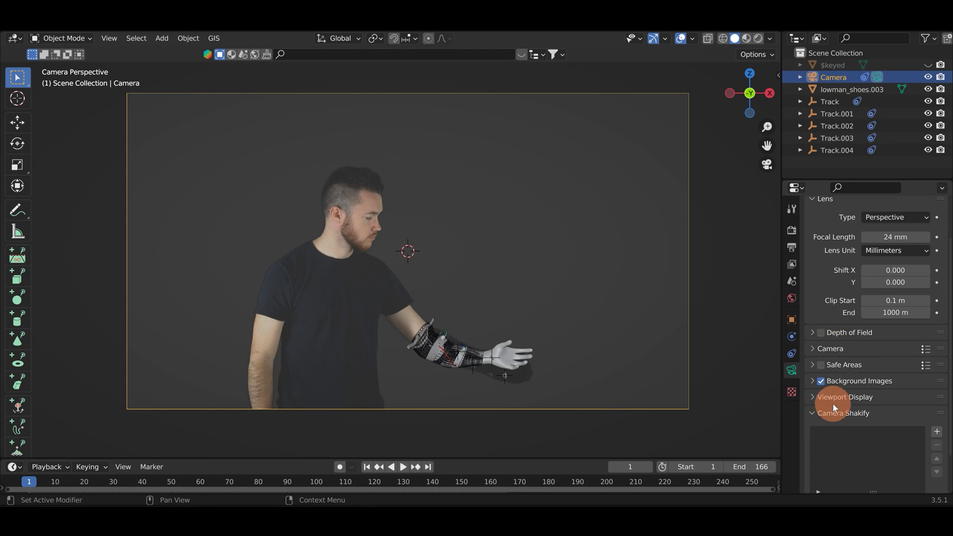
click(821, 352)
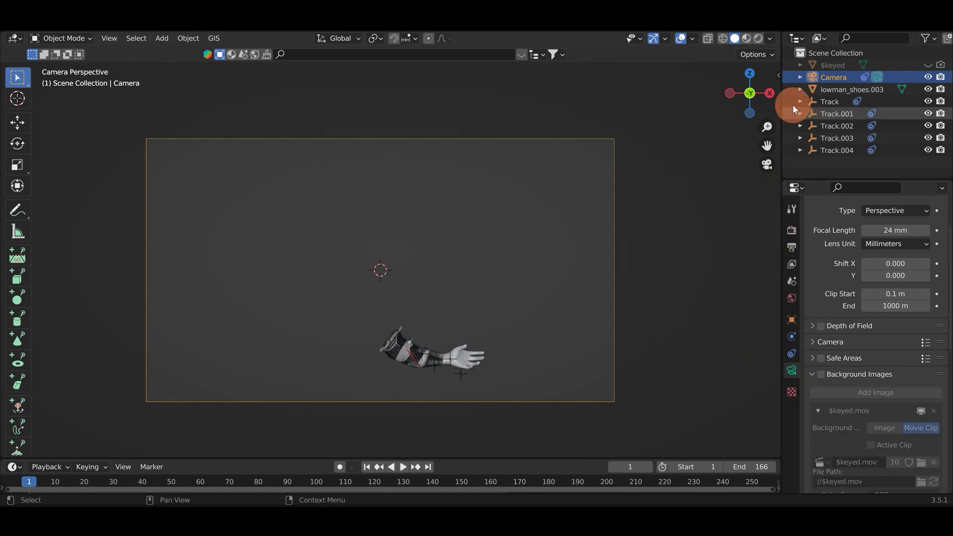
Show the keyed footage plane in the viewport again and enable it for rendering.
click(925, 64)
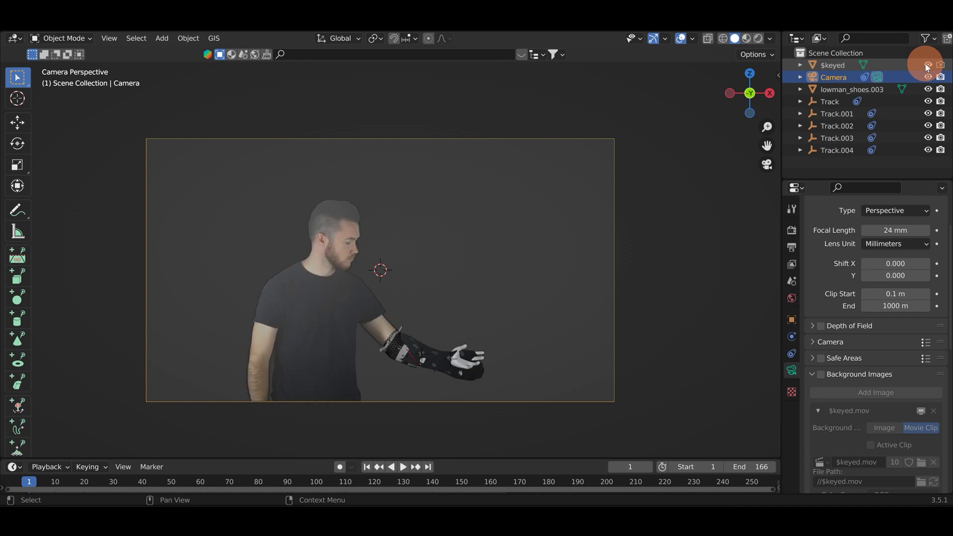
click(356, 241)
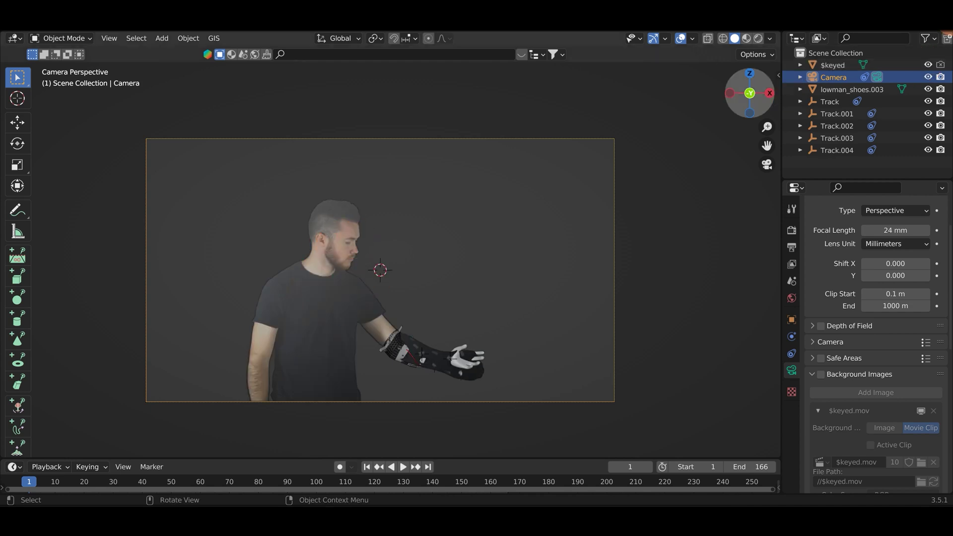
click(942, 65)
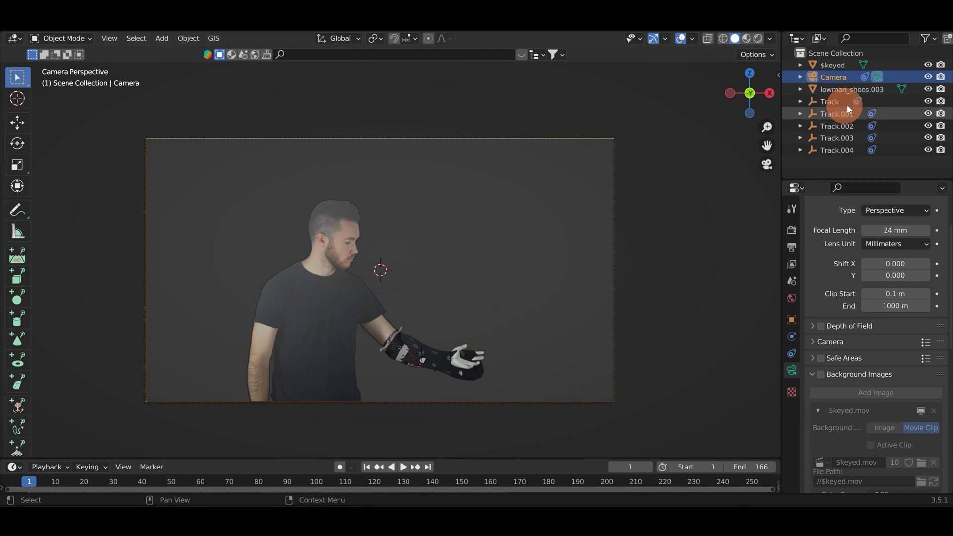
Hide the robot arm model in the viewport, and subdivide the keyed footage plane with 10 cuts.
click(928, 89)
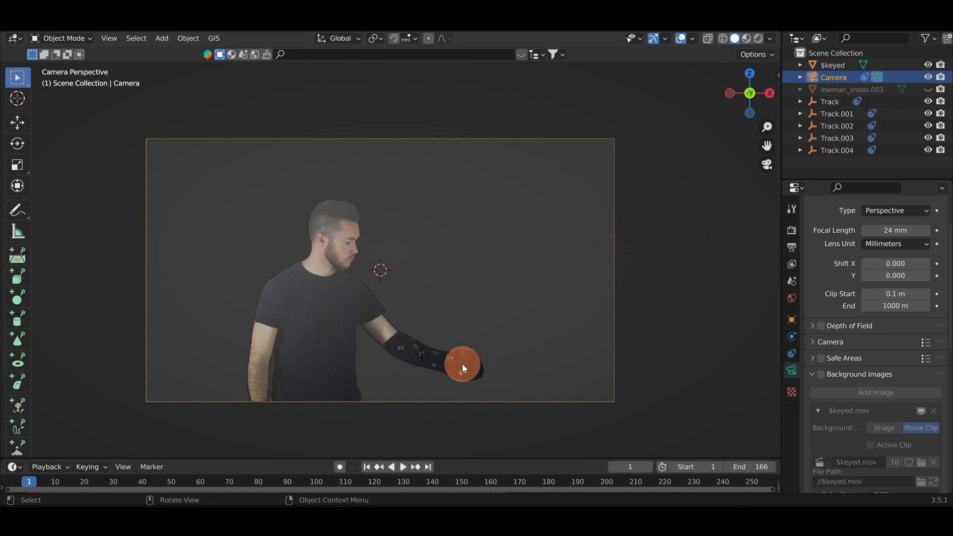
click(425, 321)
key(Tab)
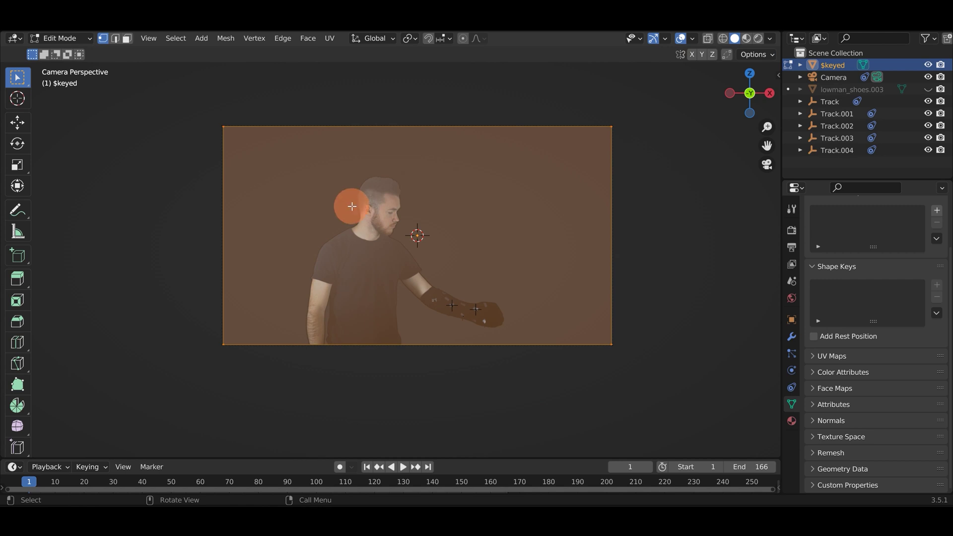
right_click(347, 205)
click(329, 228)
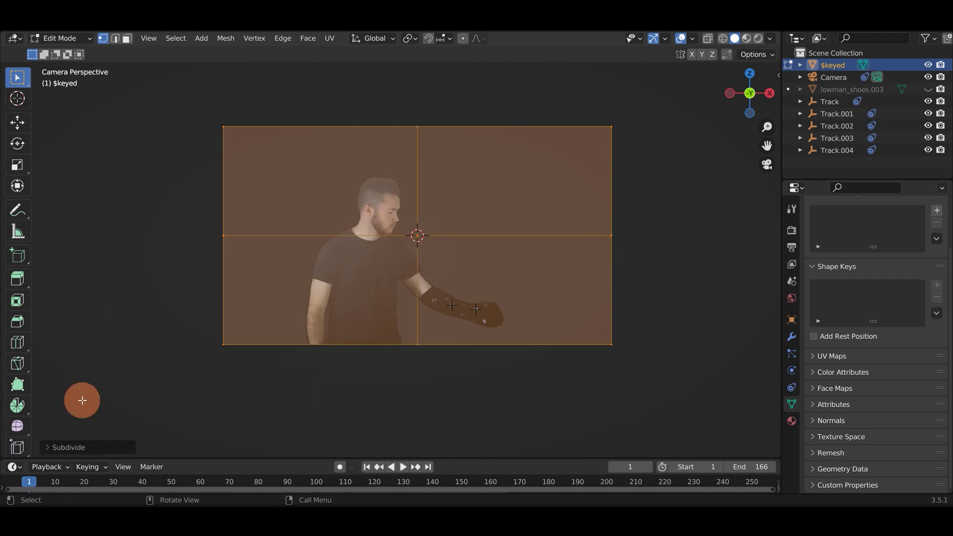
click(72, 447)
drag(157, 363, 188, 363)
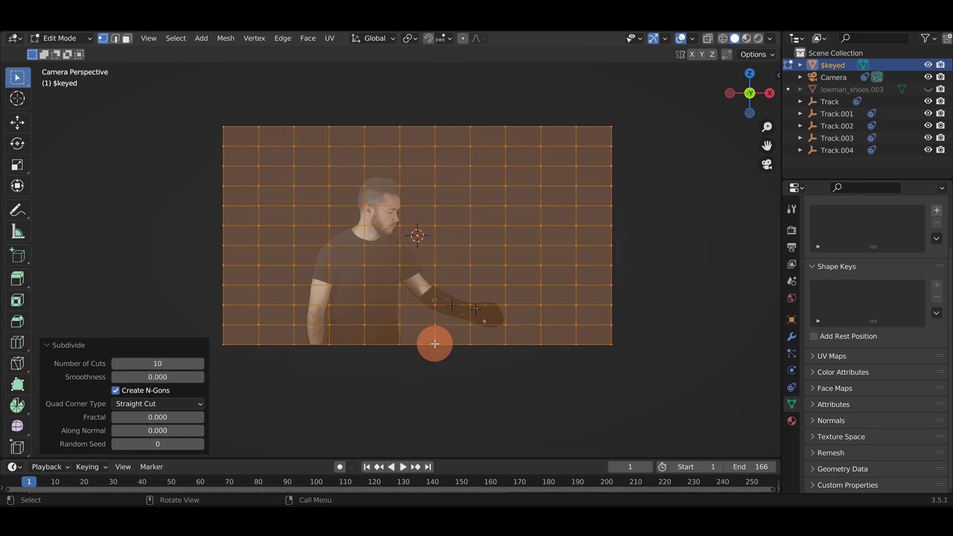
Try deleting the plane's vertices over the sleeved forearm and hand, and undo the deletion.
click(668, 263)
drag(646, 253, 551, 335)
drag(647, 267, 434, 362)
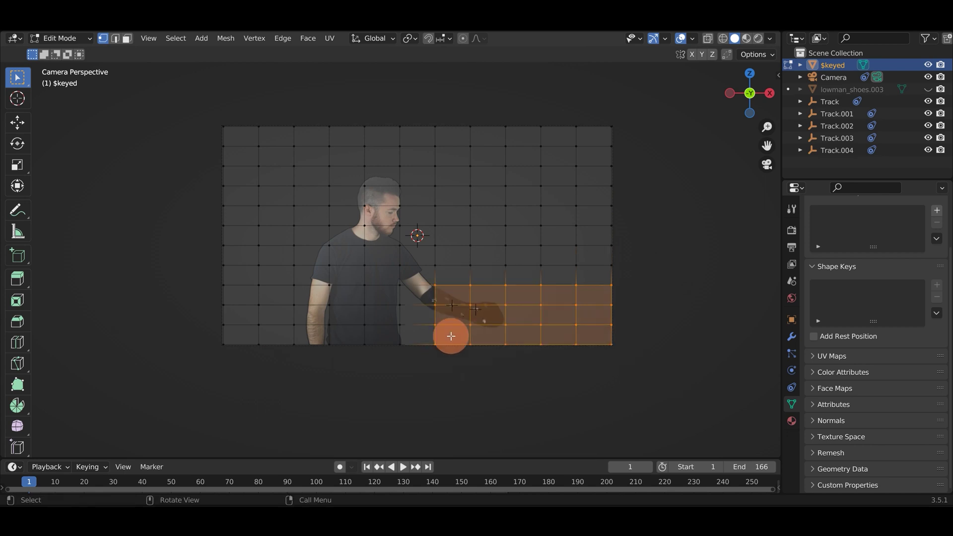
key(x)
click(467, 338)
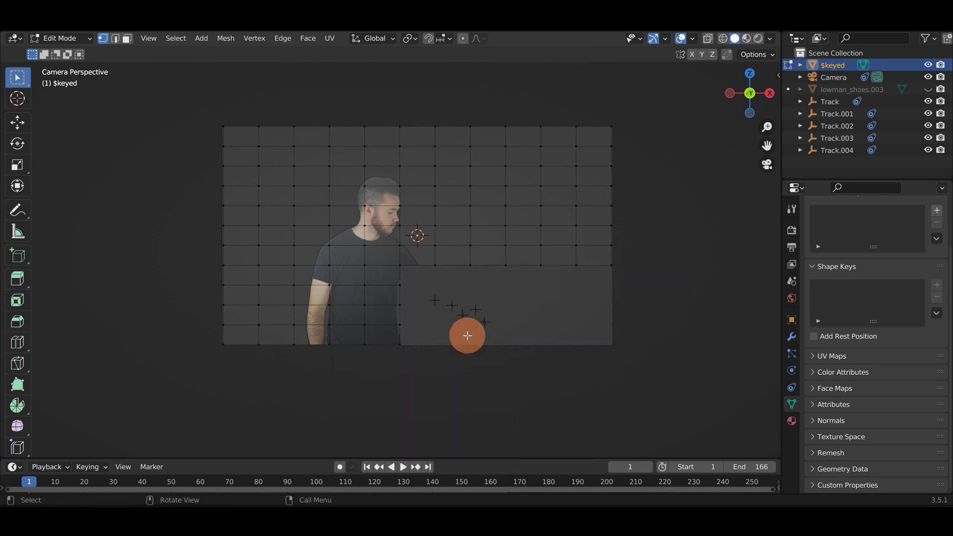
key(ctrl+z)
scroll(422, 293, up, 3)
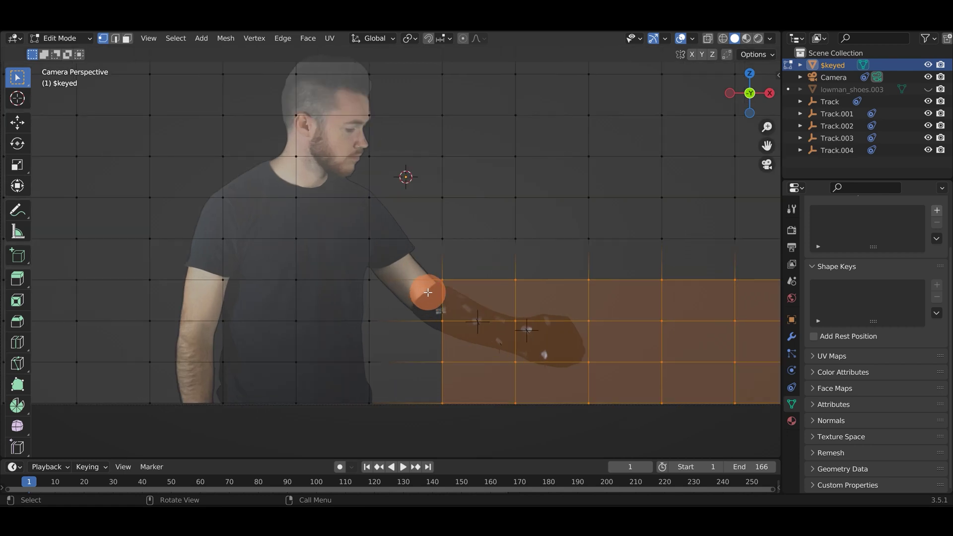
Add a vertical loop cut to the footage plane through the column of faces at the elbow, beside the sleeve's upper end.
key(3)
scroll(456, 308, down, 2)
scroll(460, 308, up, 2)
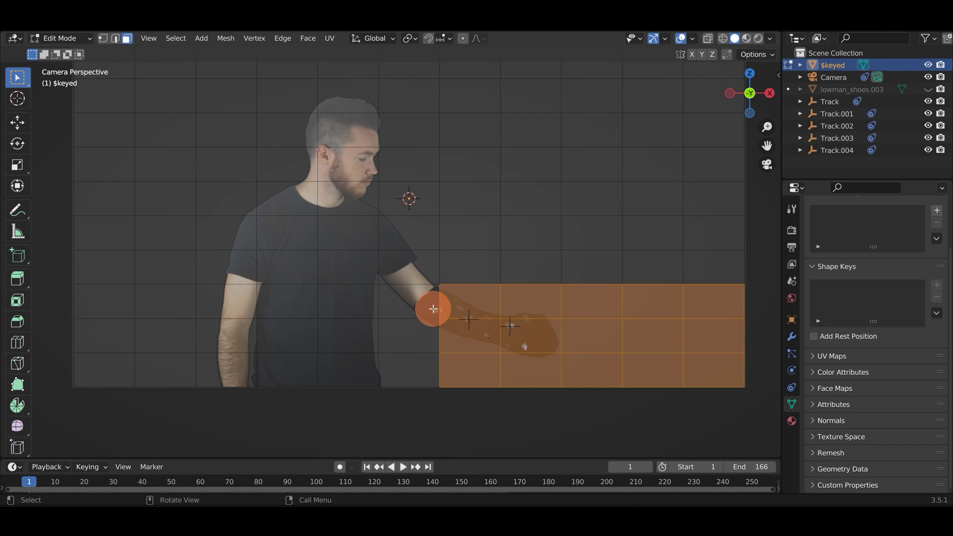
key(ctrl+r)
click(419, 89)
click(420, 91)
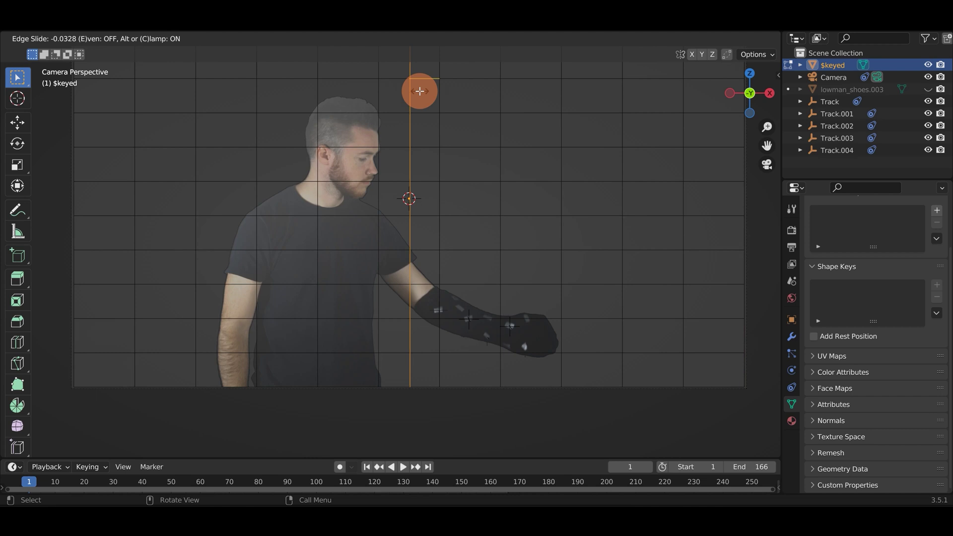
click(462, 300)
Delete the footage plane's faces over the sleeved forearm and hand, beyond the elbow column, and return to Object Mode.
key(3)
drag(460, 282, 737, 368)
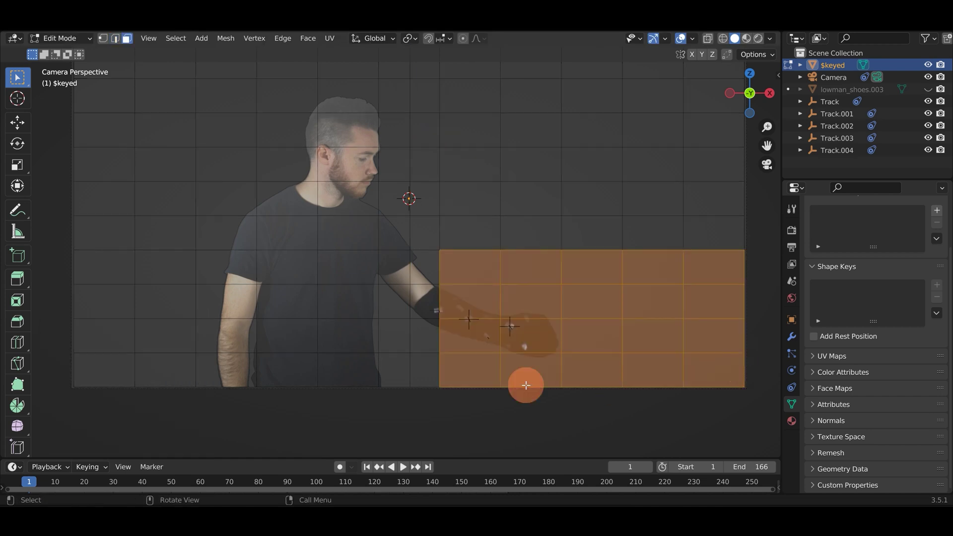
shift+click(432, 330)
key(x)
click(434, 377)
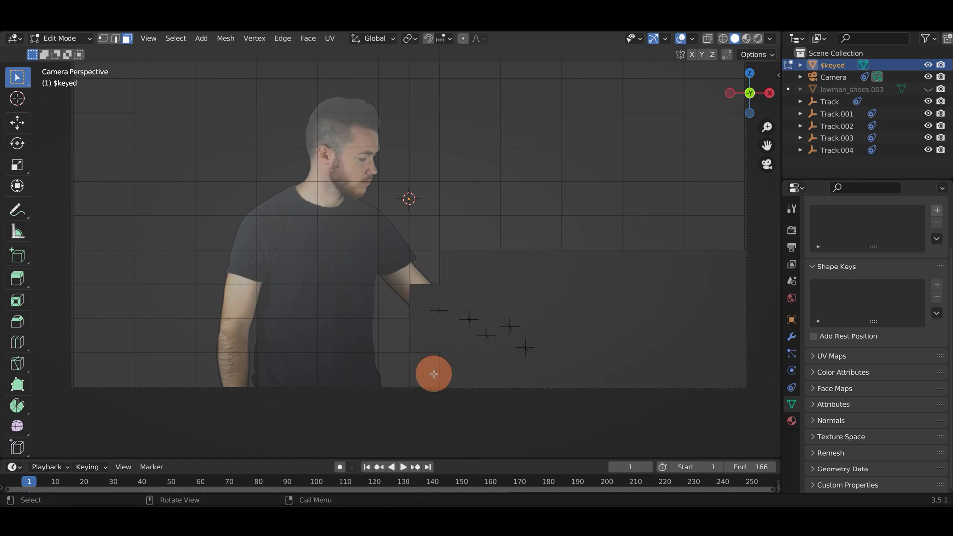
key(ctrl+z)
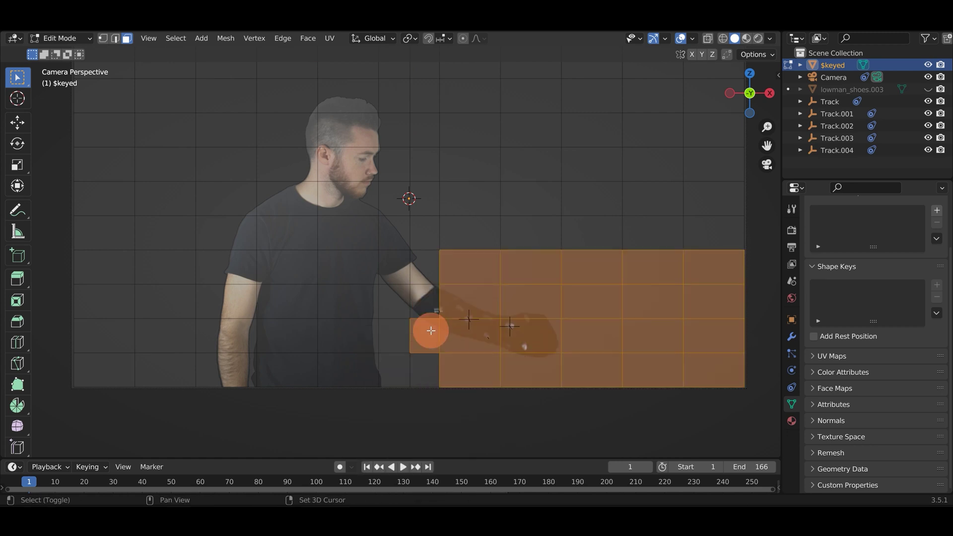
key(x)
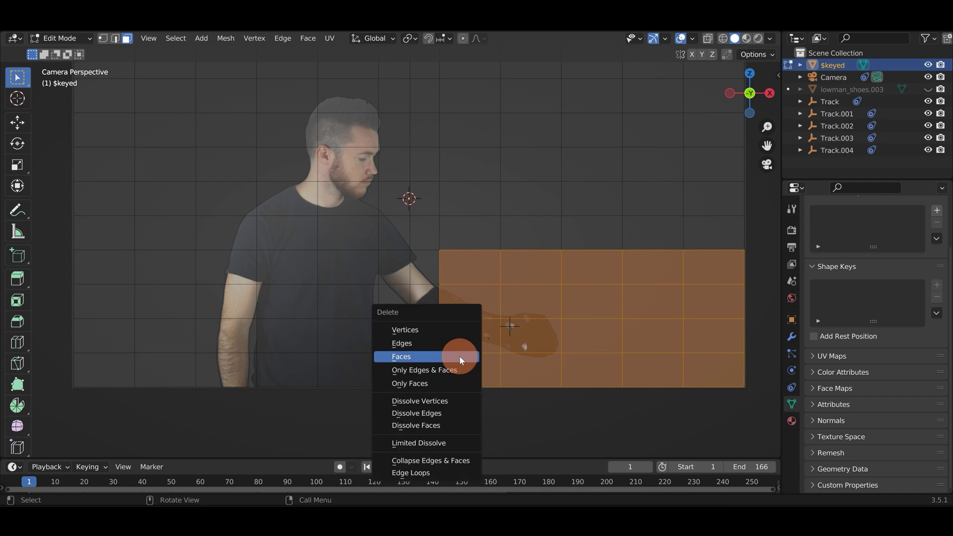
click(460, 357)
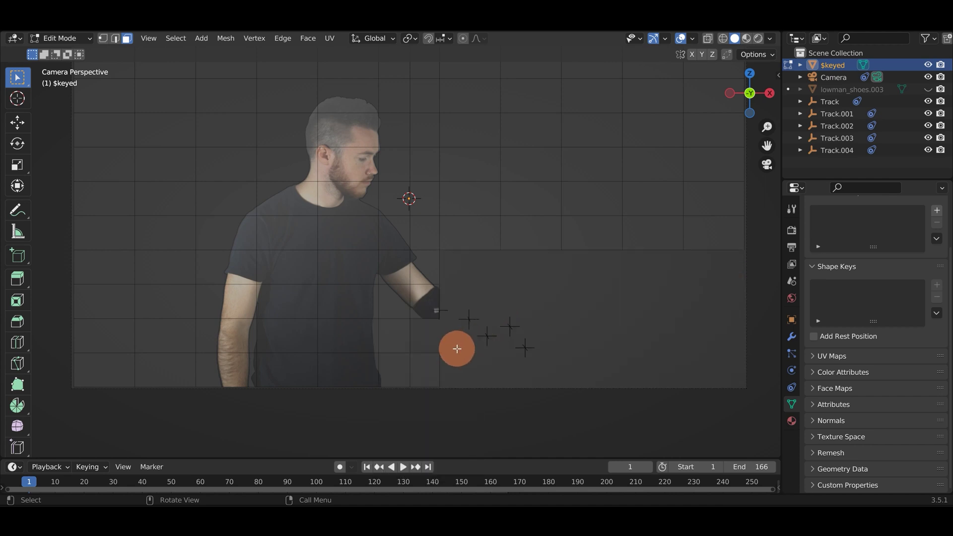
key(Tab)
click(493, 422)
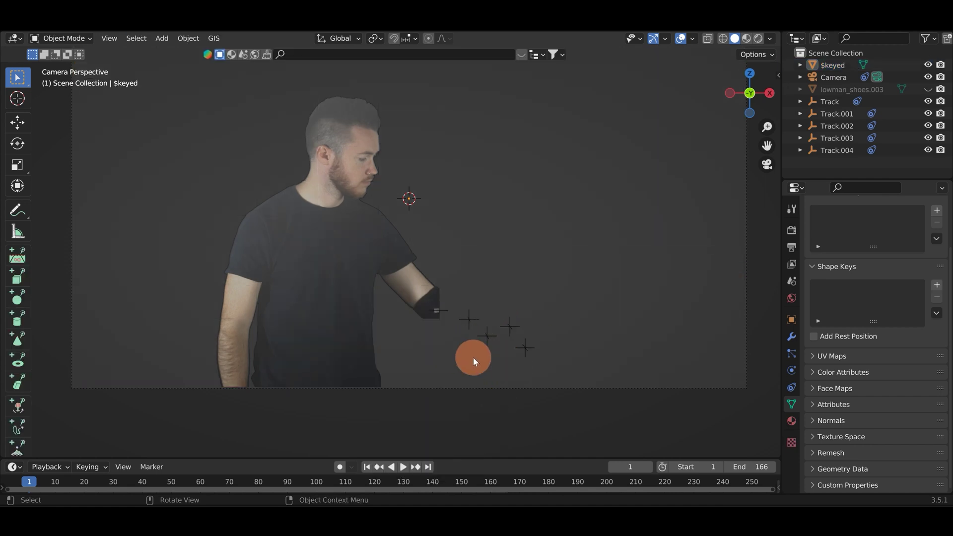
Show the robot arm model in the viewport again and add an Object Solver constraint to it.
scroll(445, 300, up, 2)
scroll(433, 312, down, 2)
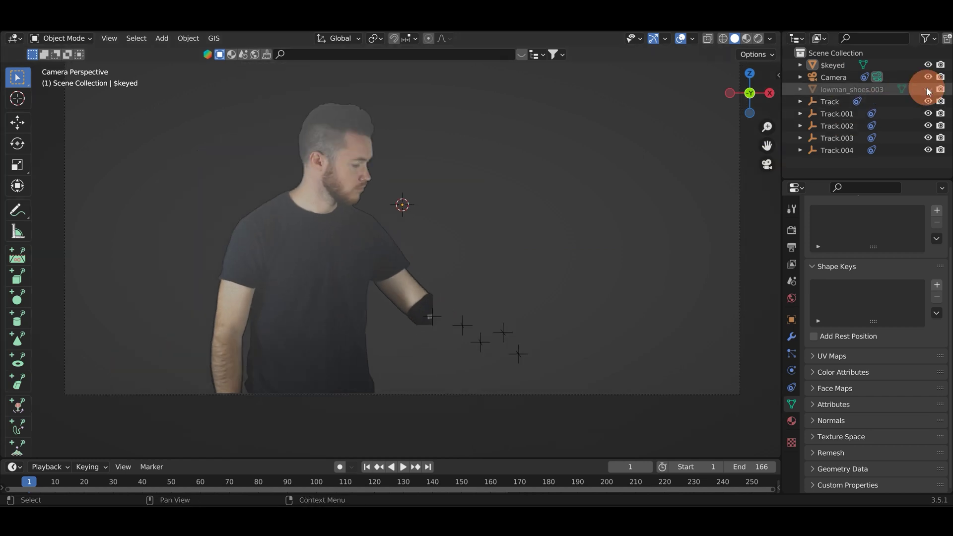
click(928, 90)
click(478, 335)
scroll(656, 322, down, 1)
click(657, 323)
click(437, 356)
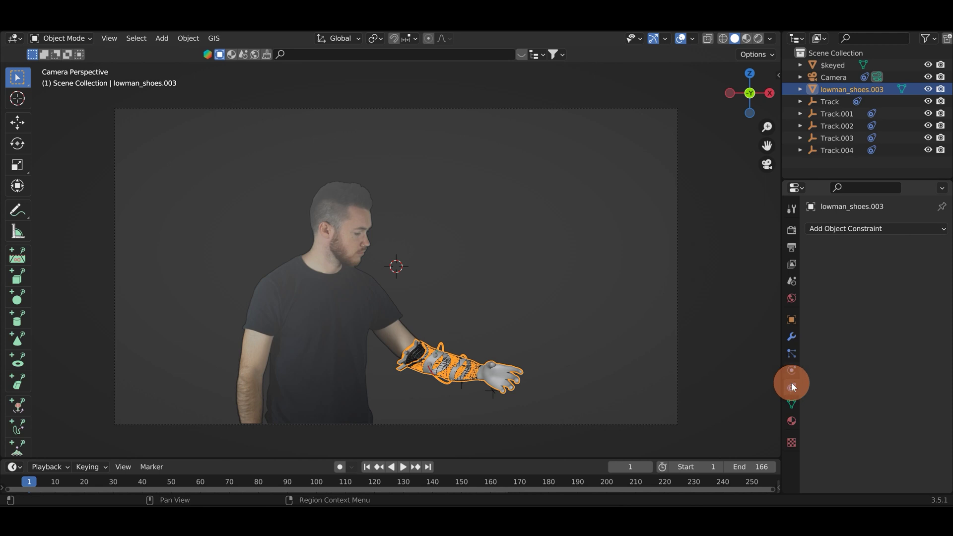
click(872, 229)
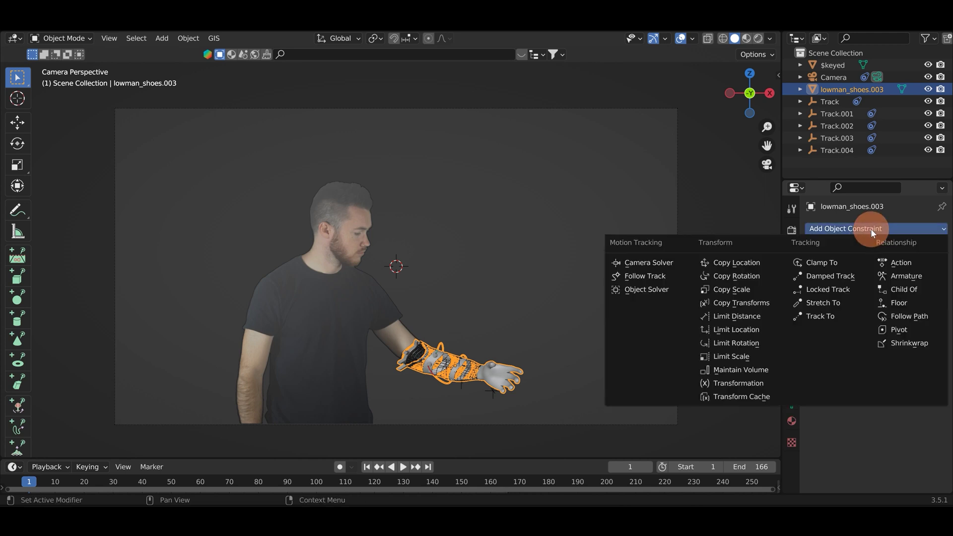
click(650, 290)
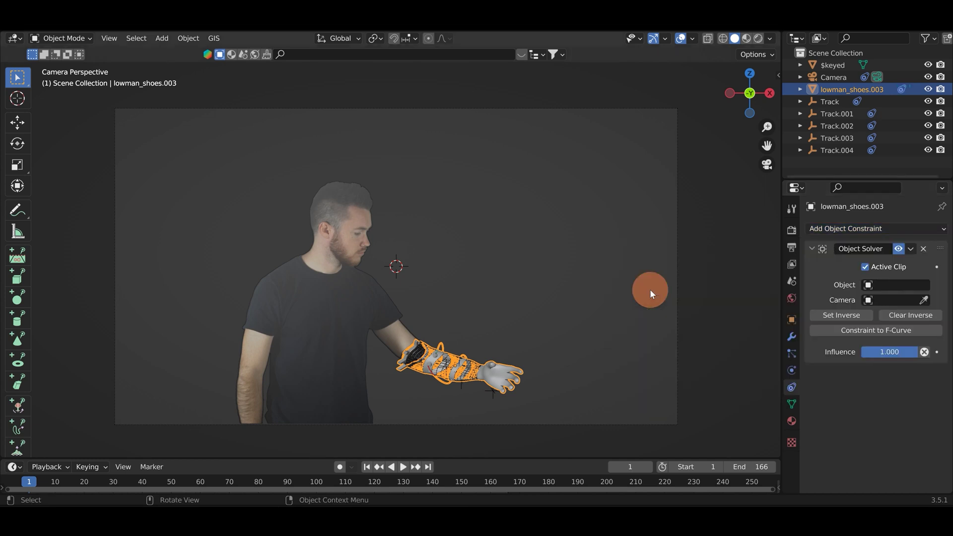
Set the constraint's object to Object and its camera to Camera, and set the inverse so the arm sits over the forearm.
click(888, 286)
click(857, 316)
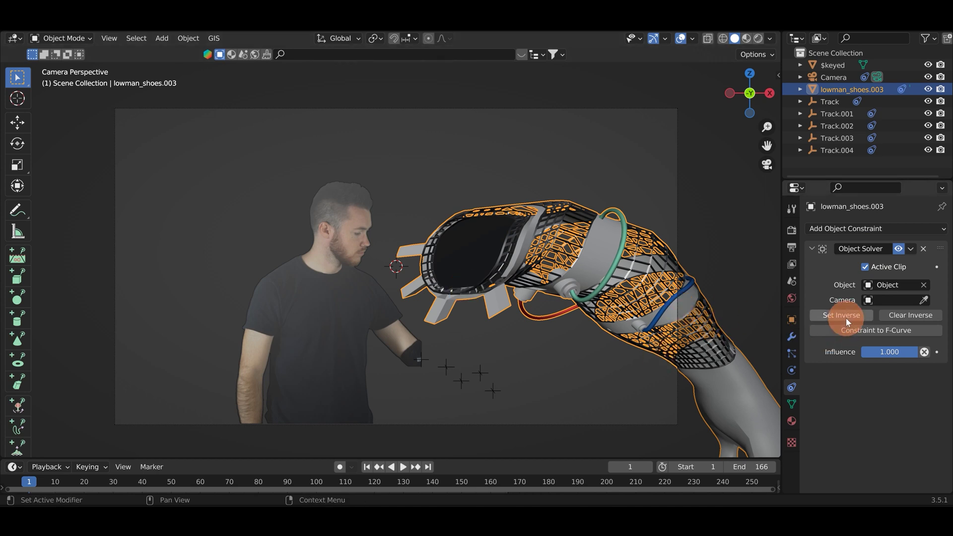
click(841, 315)
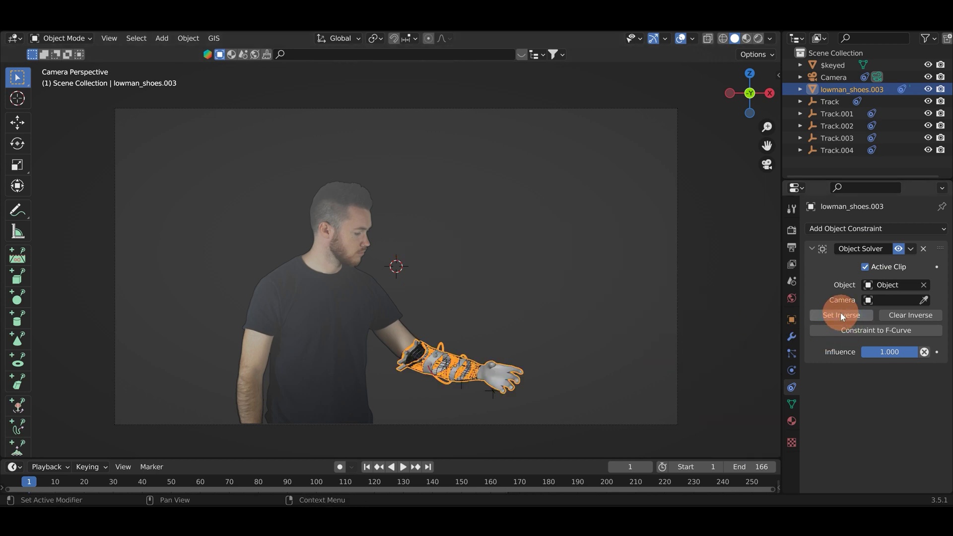
click(901, 300)
click(882, 318)
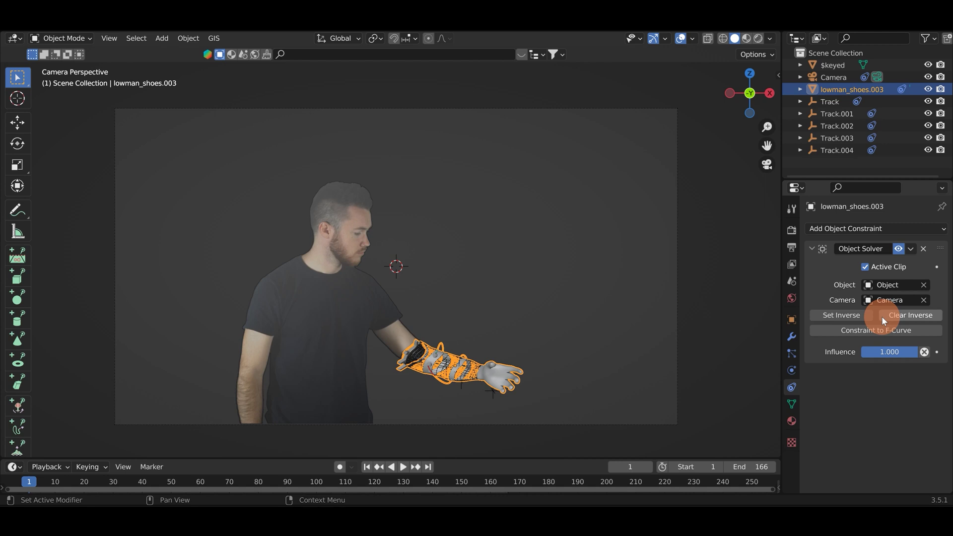
At frame 76, hide the robot arm and delete the footage plane's remaining upper faces beyond the elbow, covering the leftover hand.
click(405, 466)
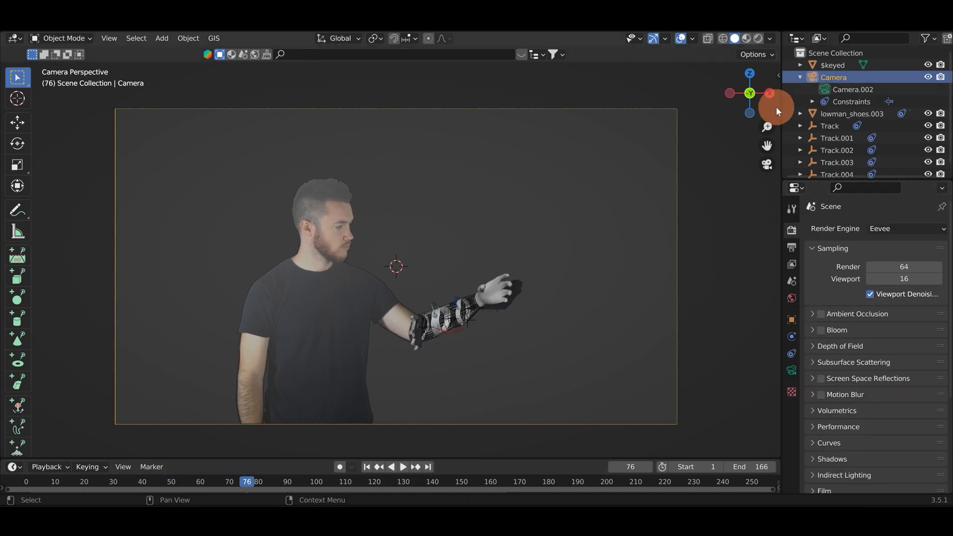
click(928, 113)
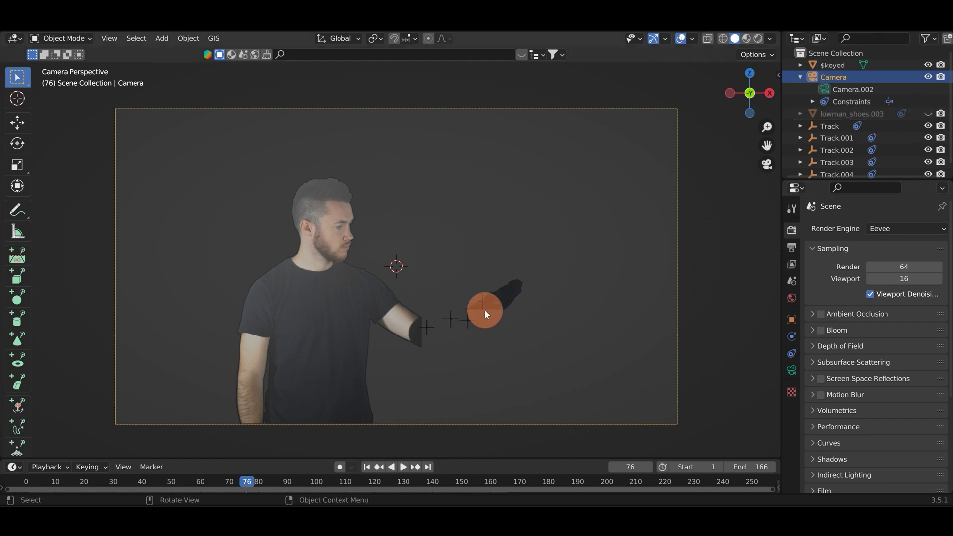
click(436, 322)
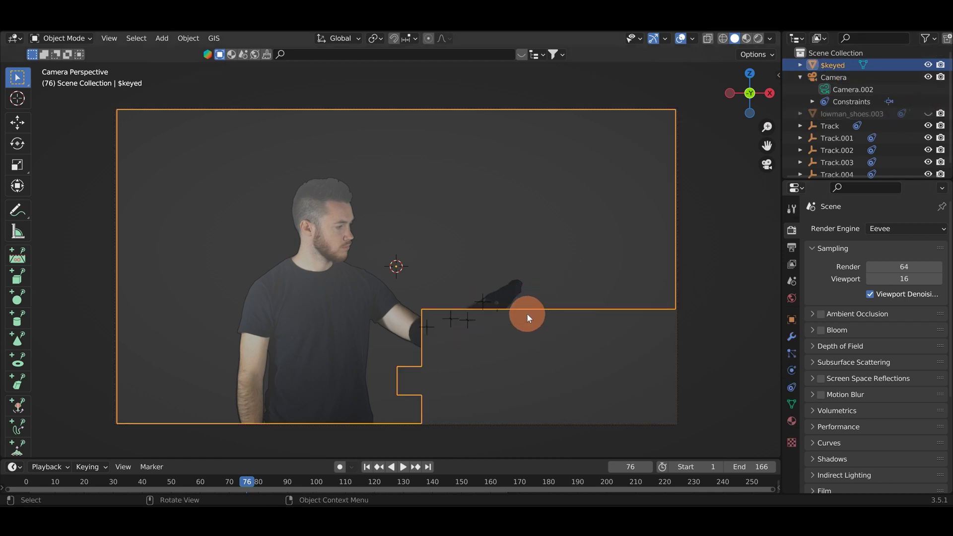
key(Tab)
scroll(527, 330, down, 2)
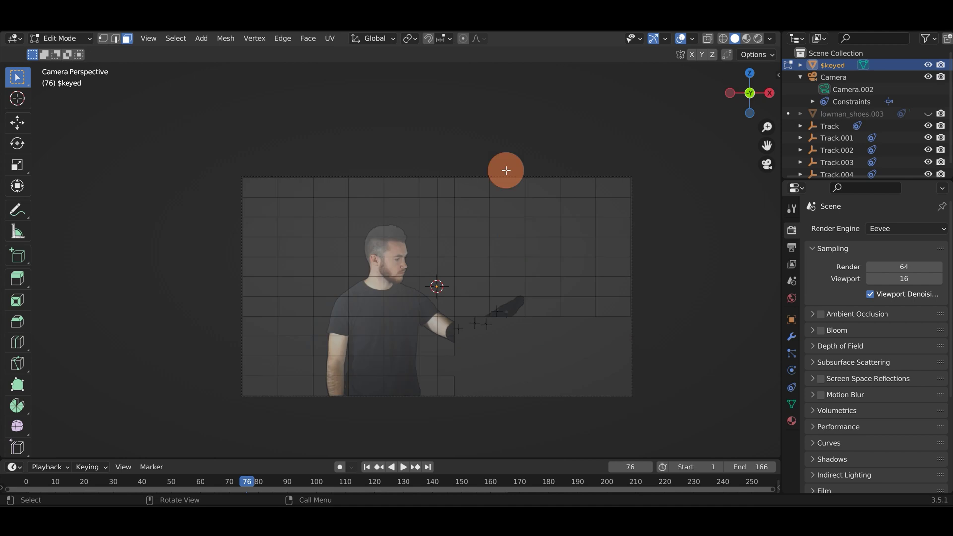
drag(475, 149, 662, 311)
key(x)
click(661, 311)
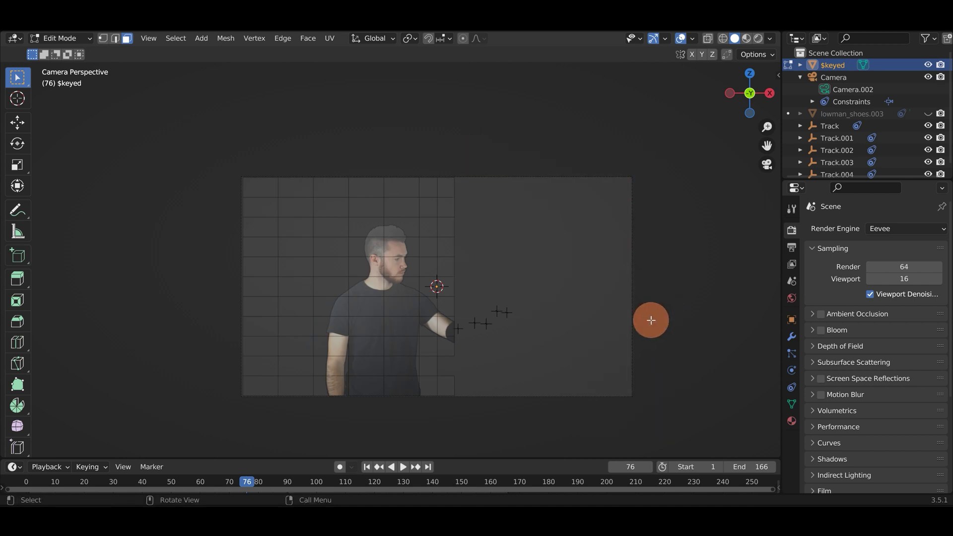
key(Tab)
click(690, 328)
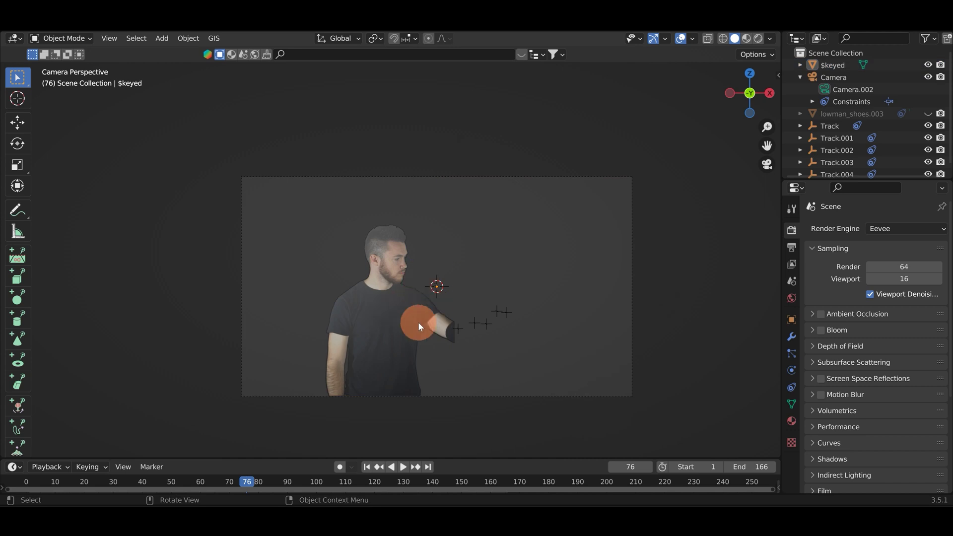
Show the robot arm model again and play the animation from frame 1.
scroll(418, 326, up, 1)
click(367, 467)
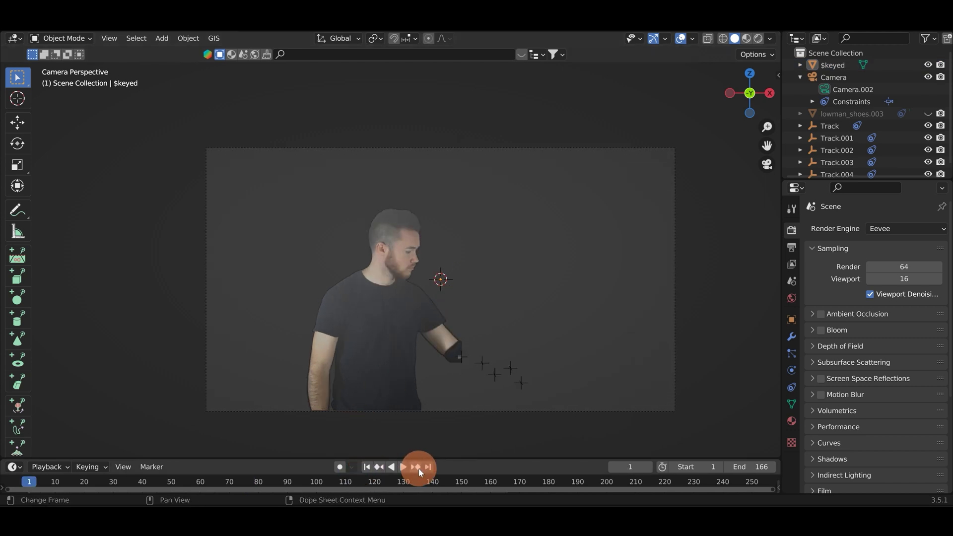
click(928, 113)
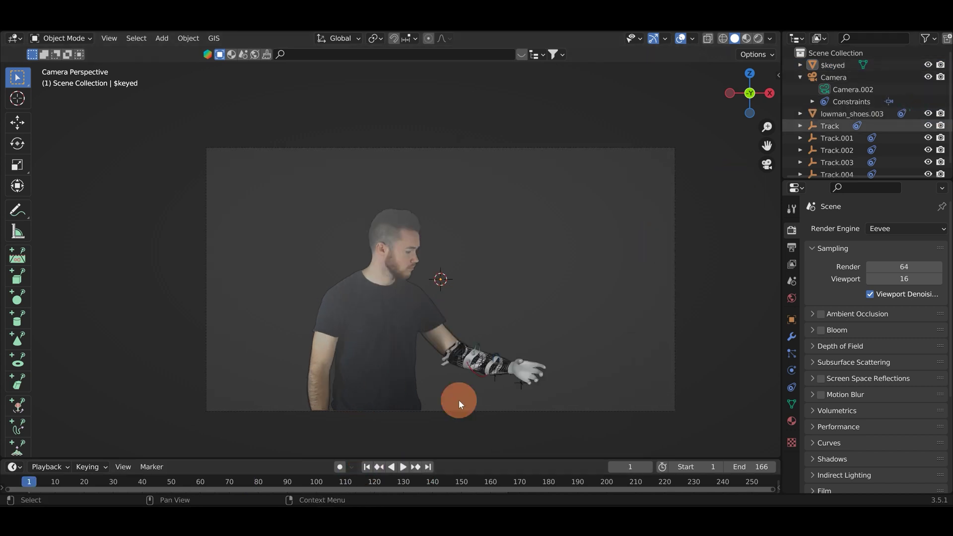
click(402, 467)
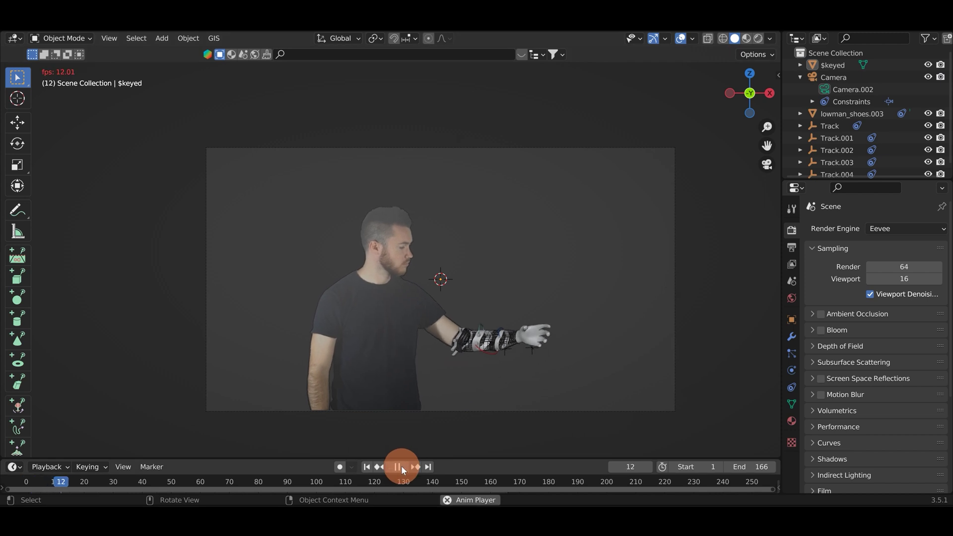